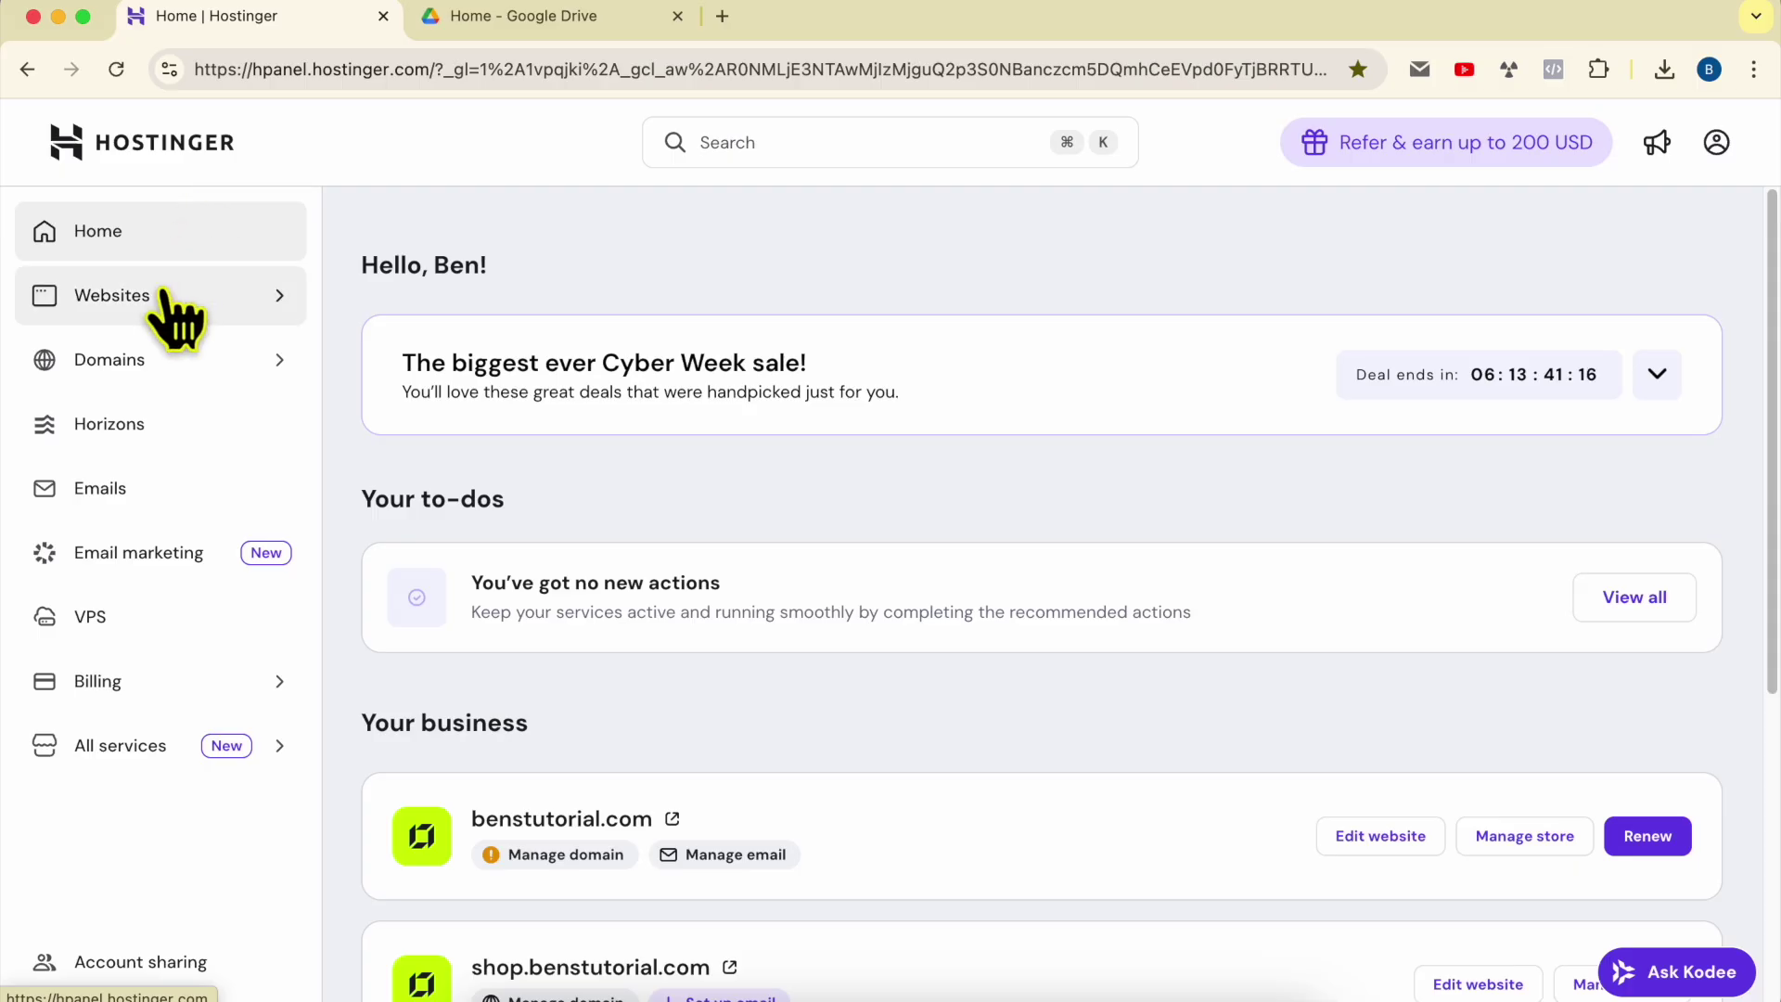
# Open the benstutorial.com website for editing from the websites list
pyautogui.click(174, 319)
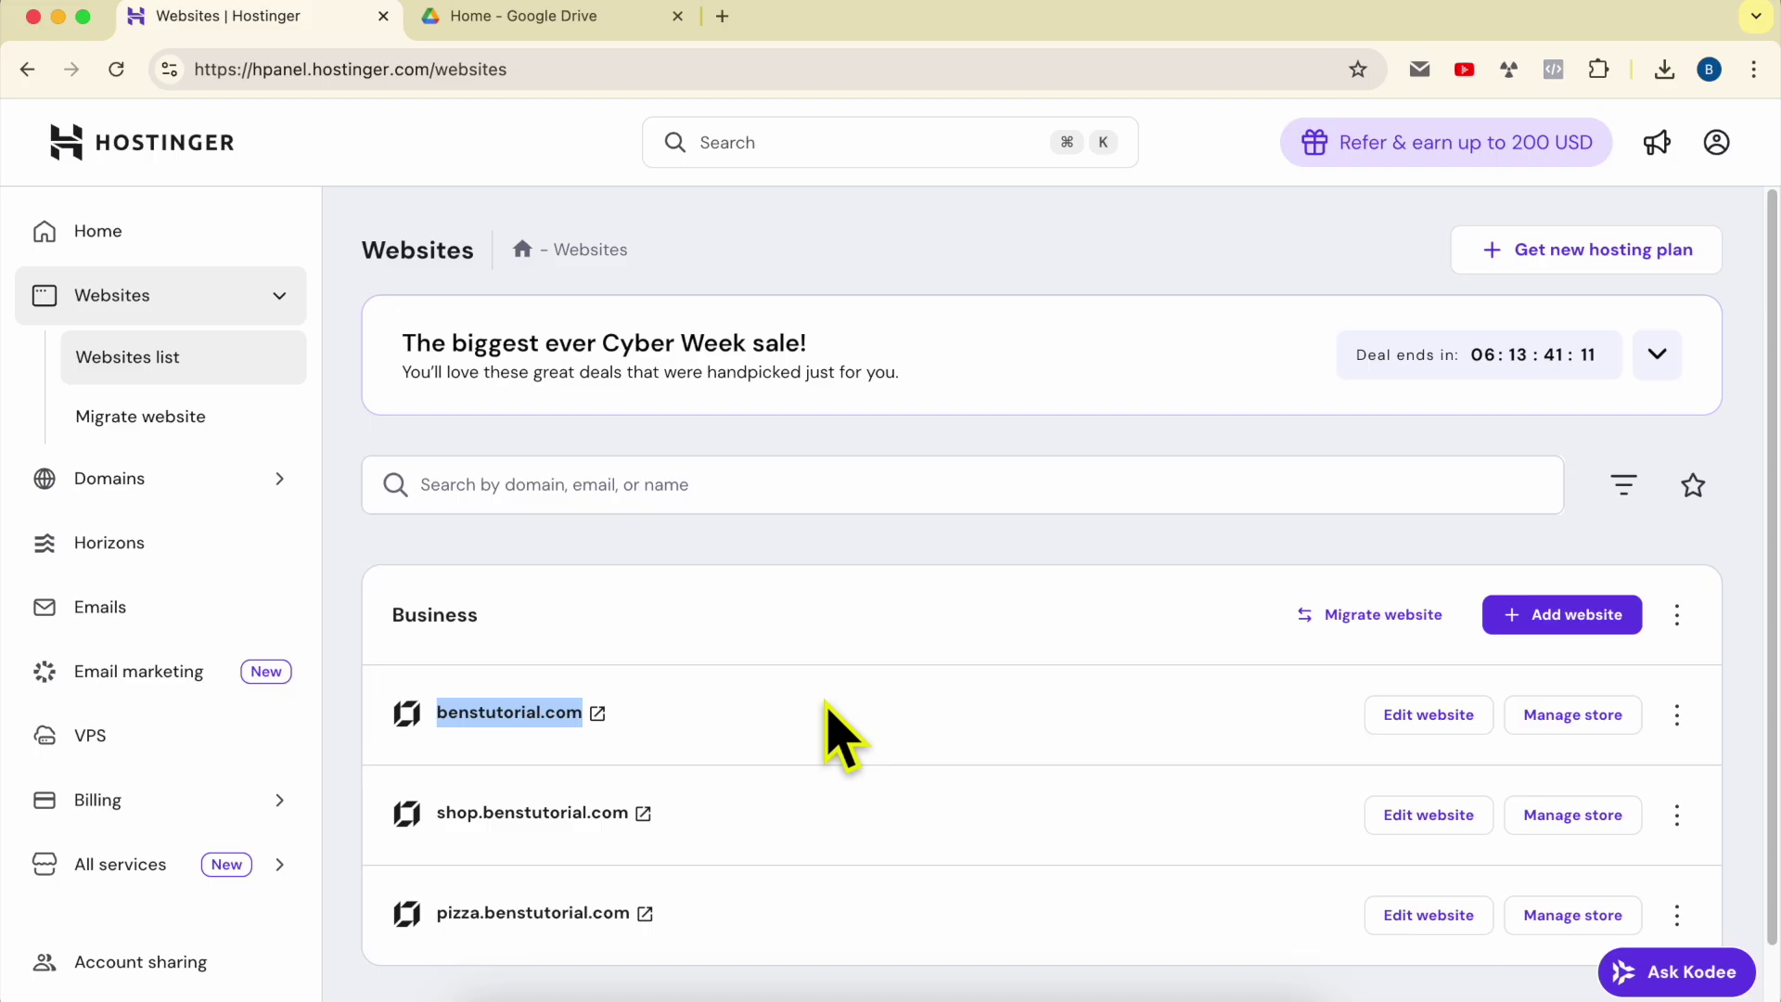
pyautogui.click(1428, 715)
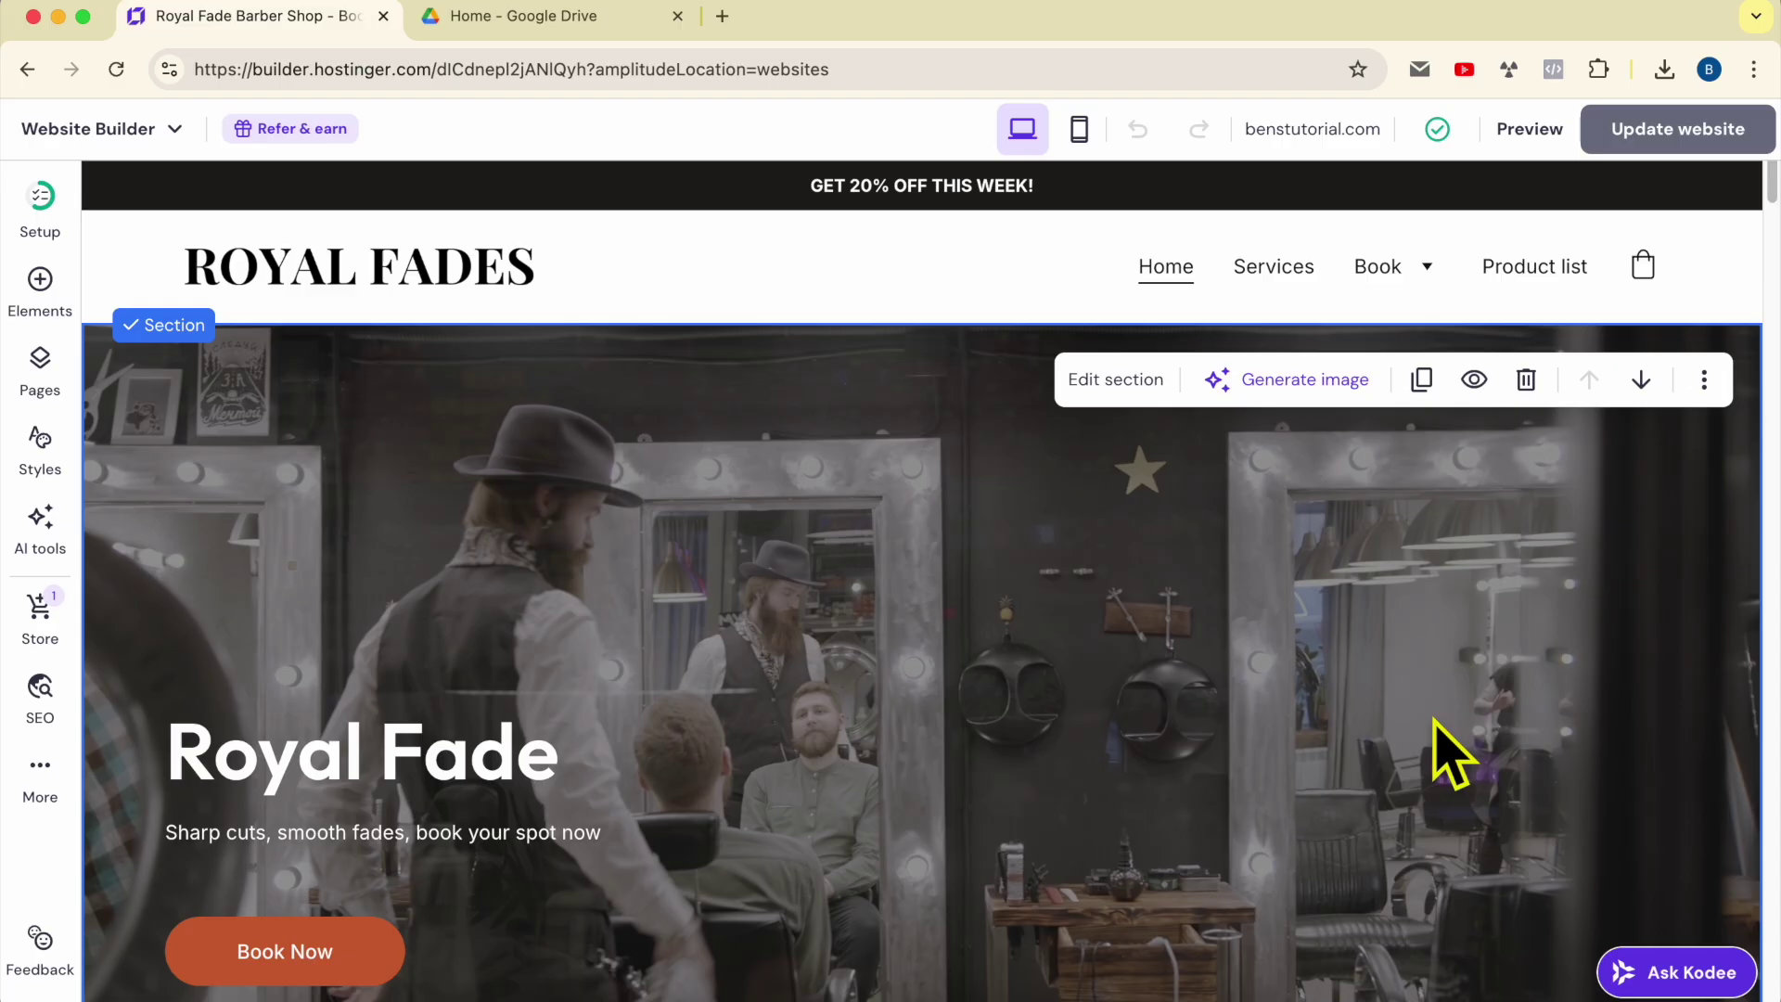
# Add a blank section between the hero image and the "BOOK YOUR APPOINTMENT" banner, and make it taller
pyautogui.scroll(-7, 928, 636)
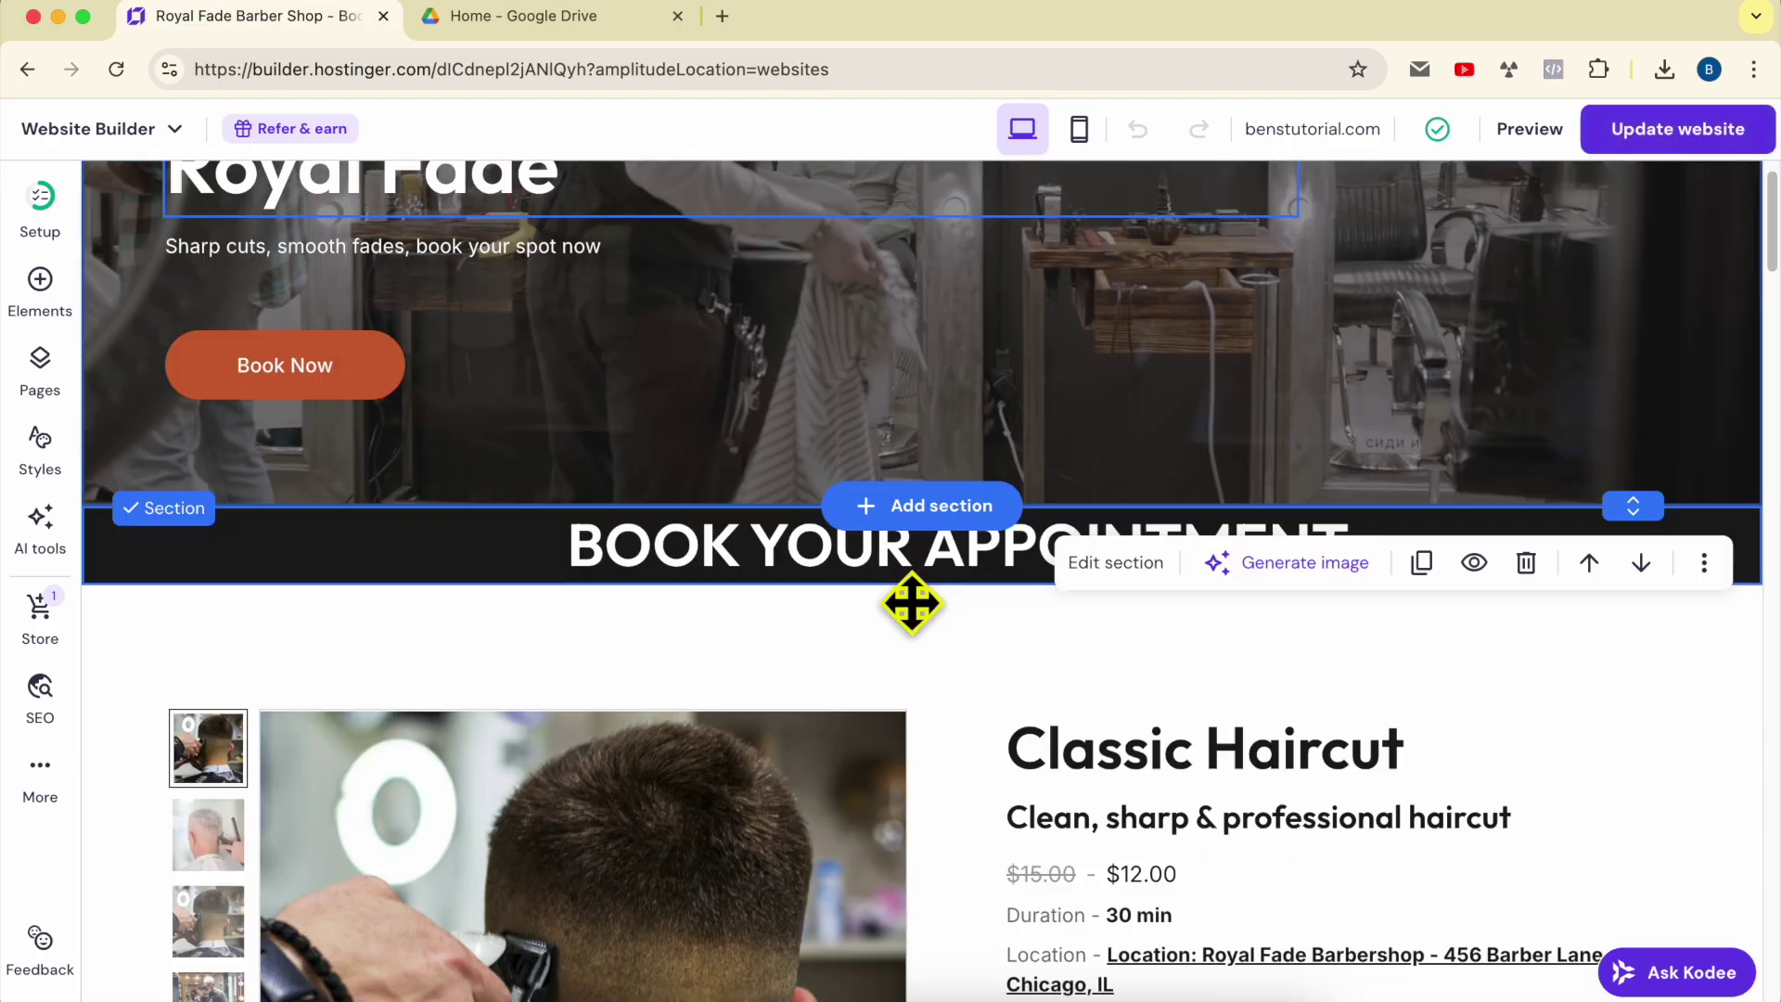
pyautogui.moveTo(1081, 505)
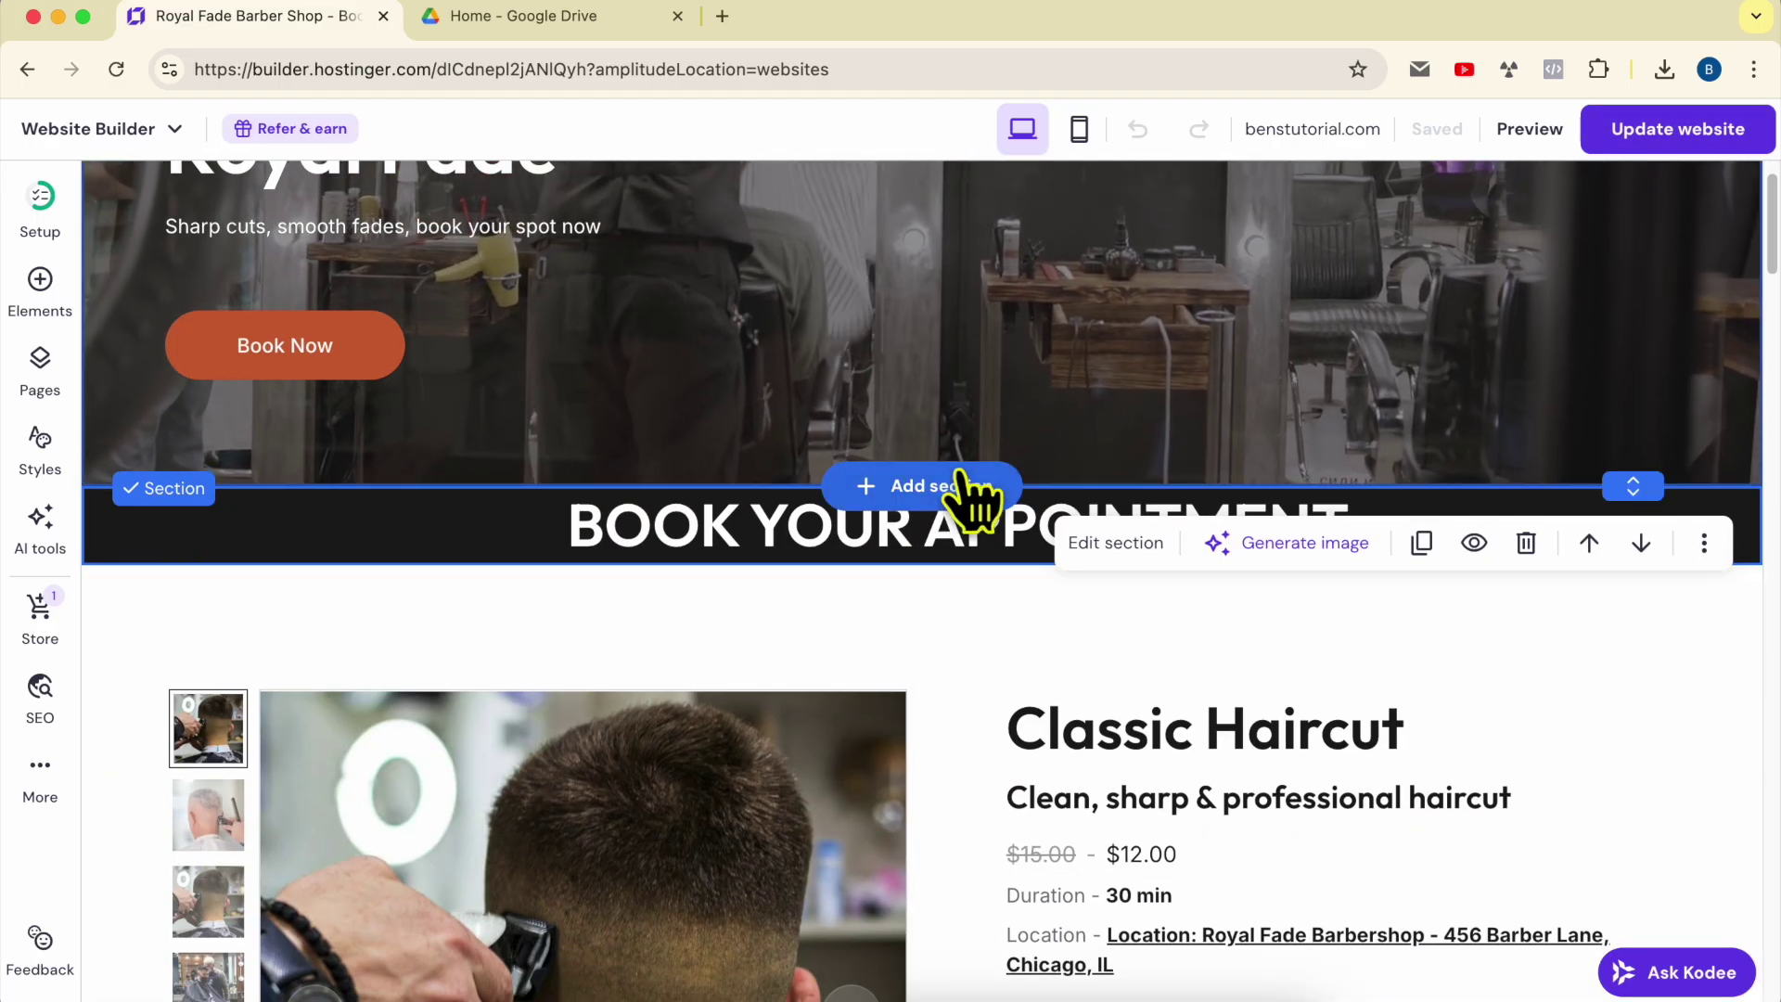
pyautogui.click(960, 489)
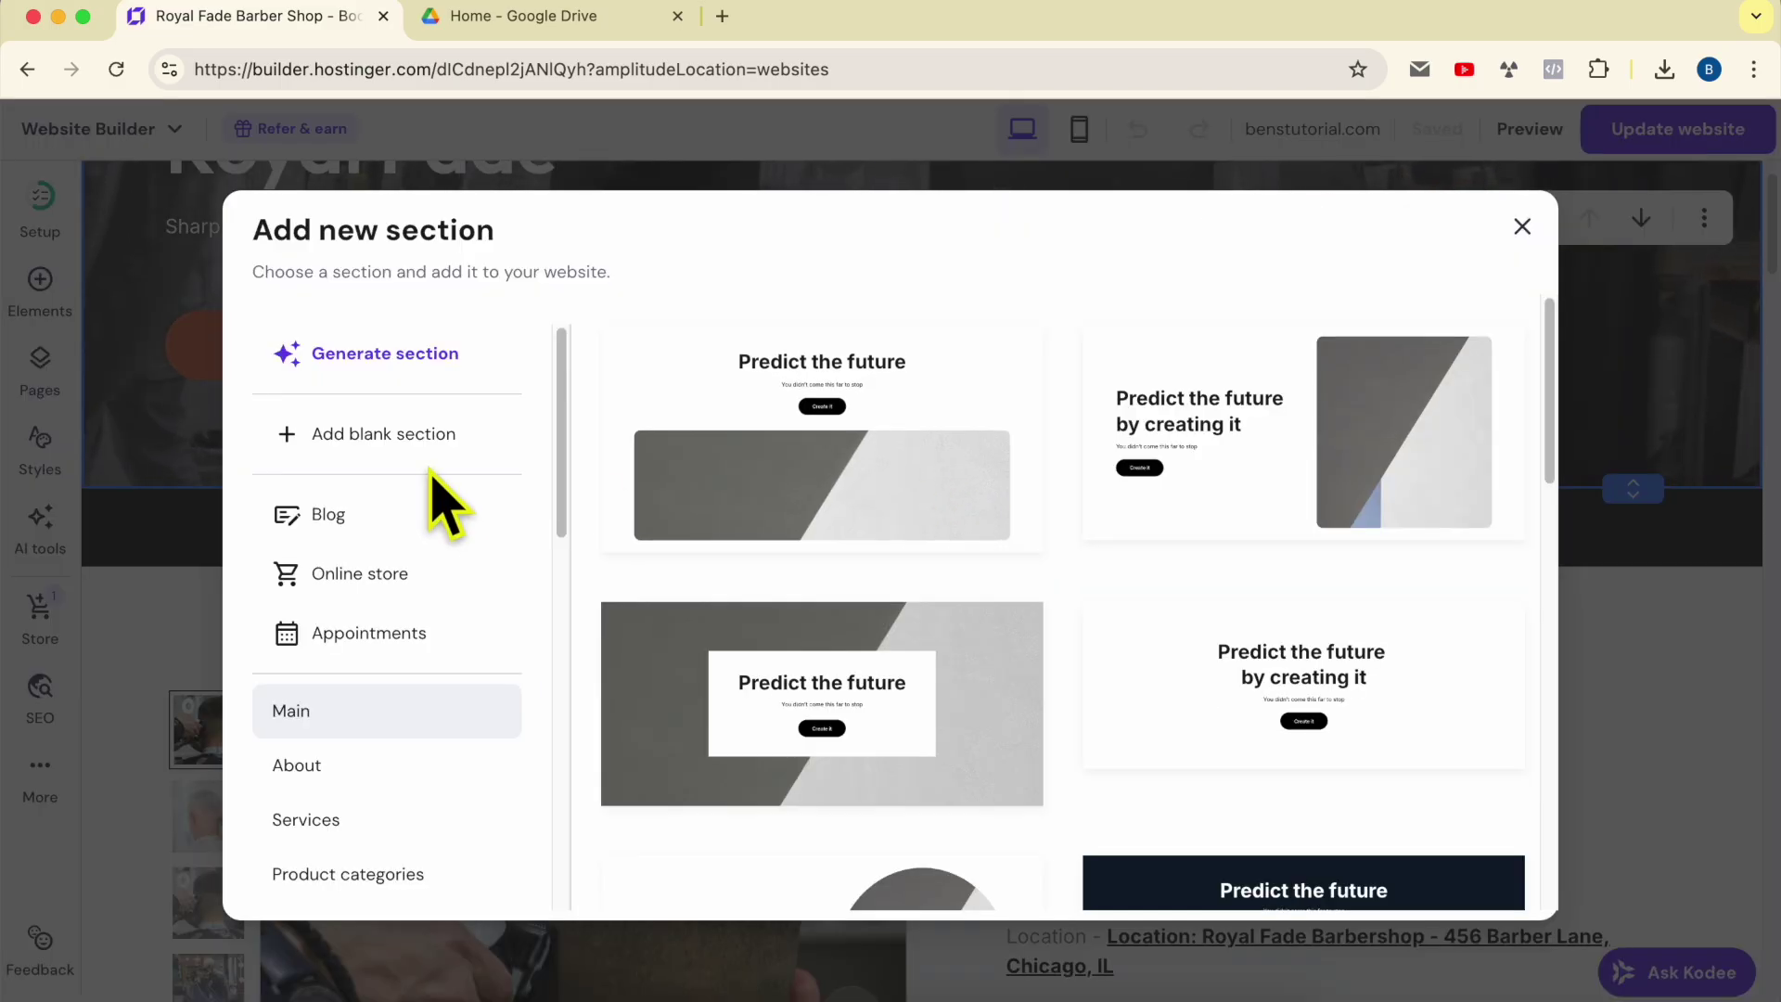
pyautogui.click(403, 434)
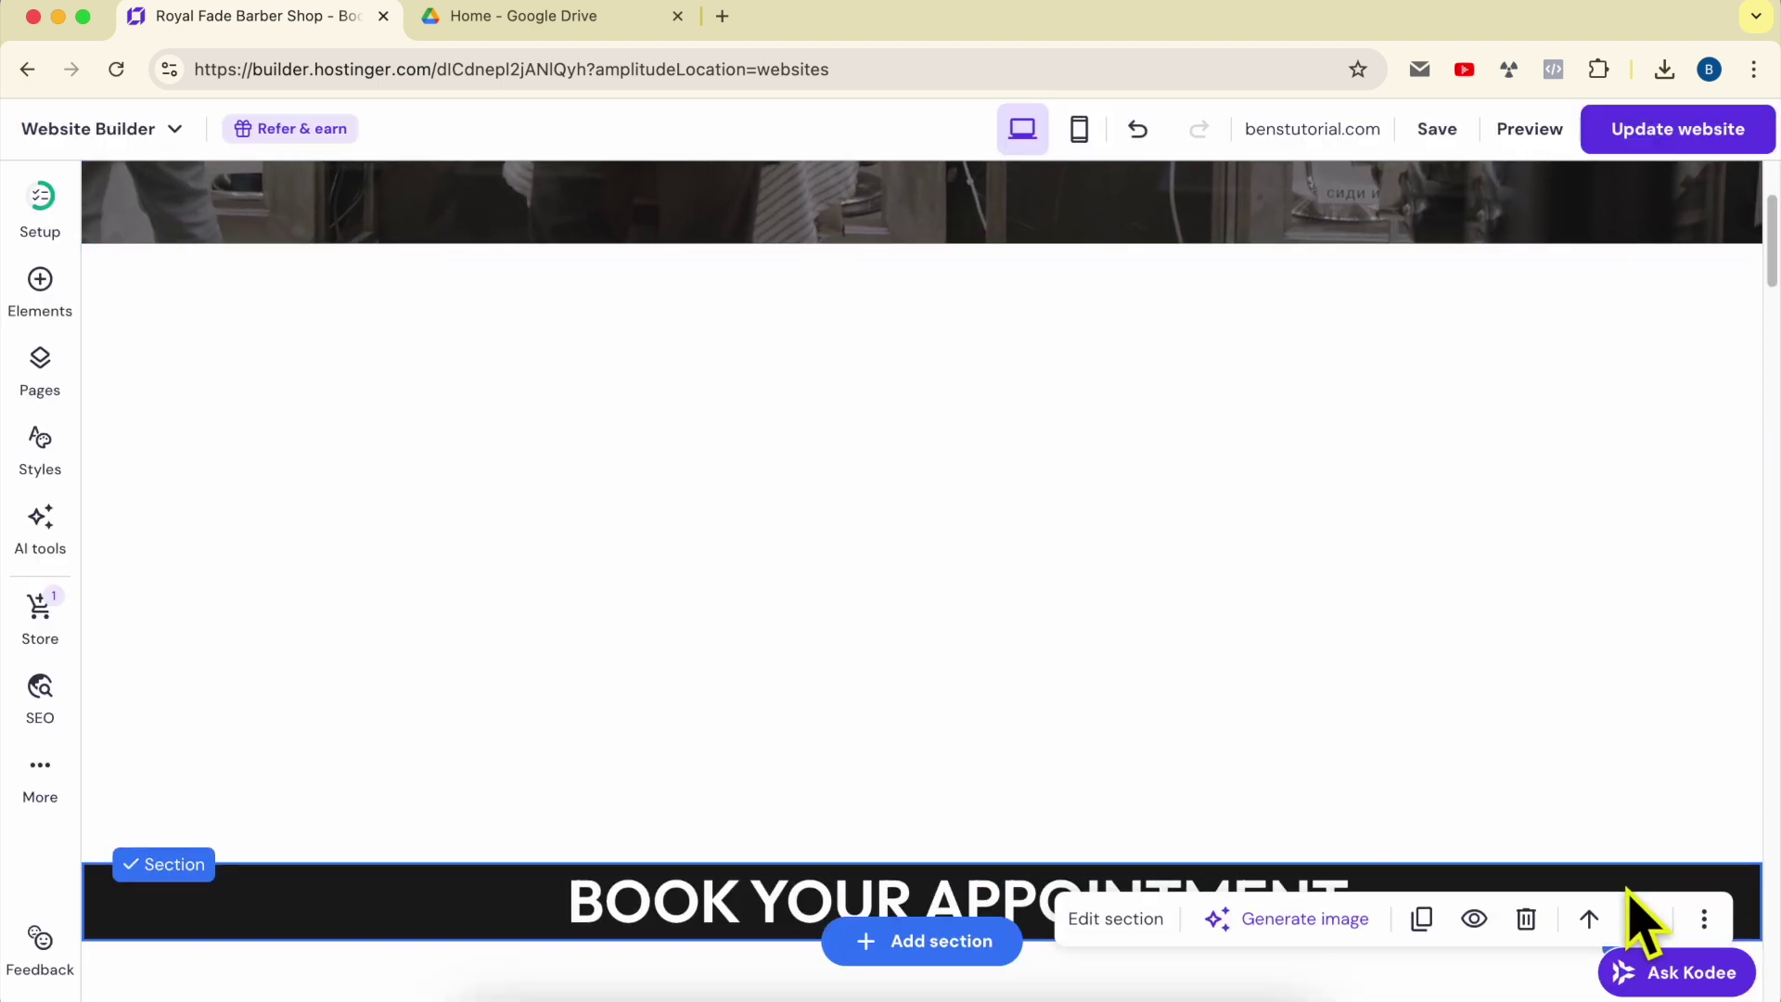
pyautogui.moveTo(1632, 860); pyautogui.dragTo(1633, 992)
pyautogui.scroll(-2, 1292, 704)
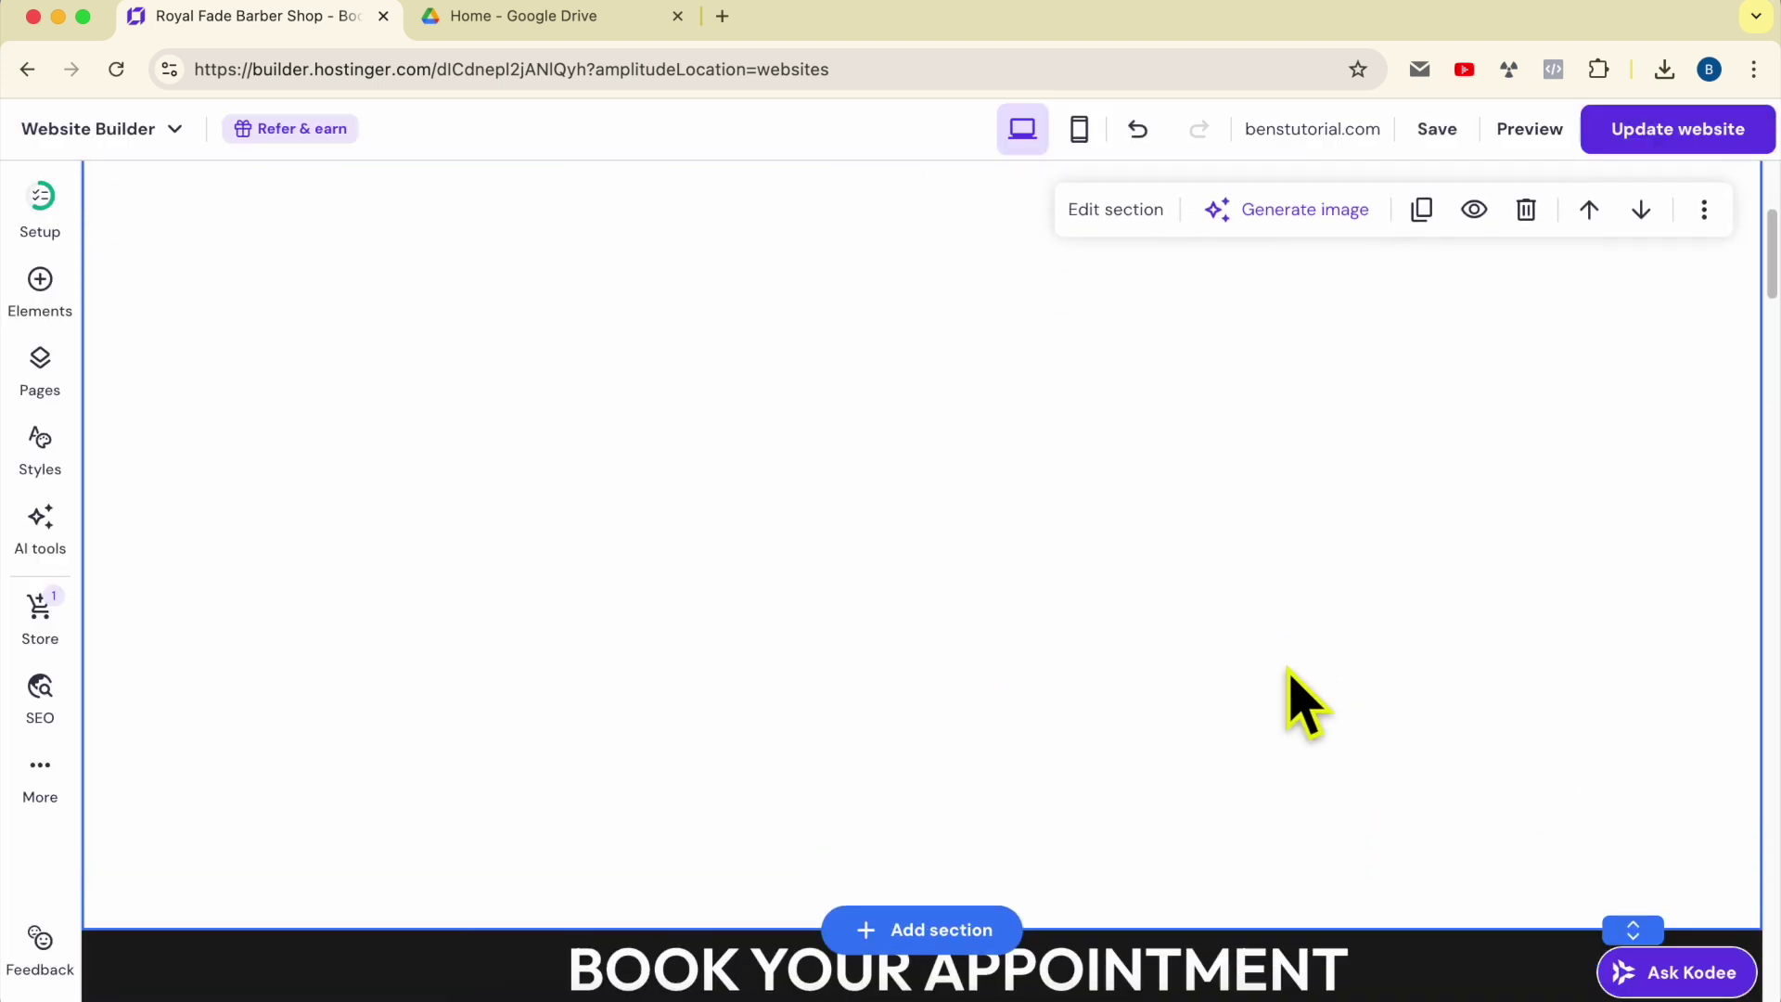
pyautogui.scroll(1, 1287, 664)
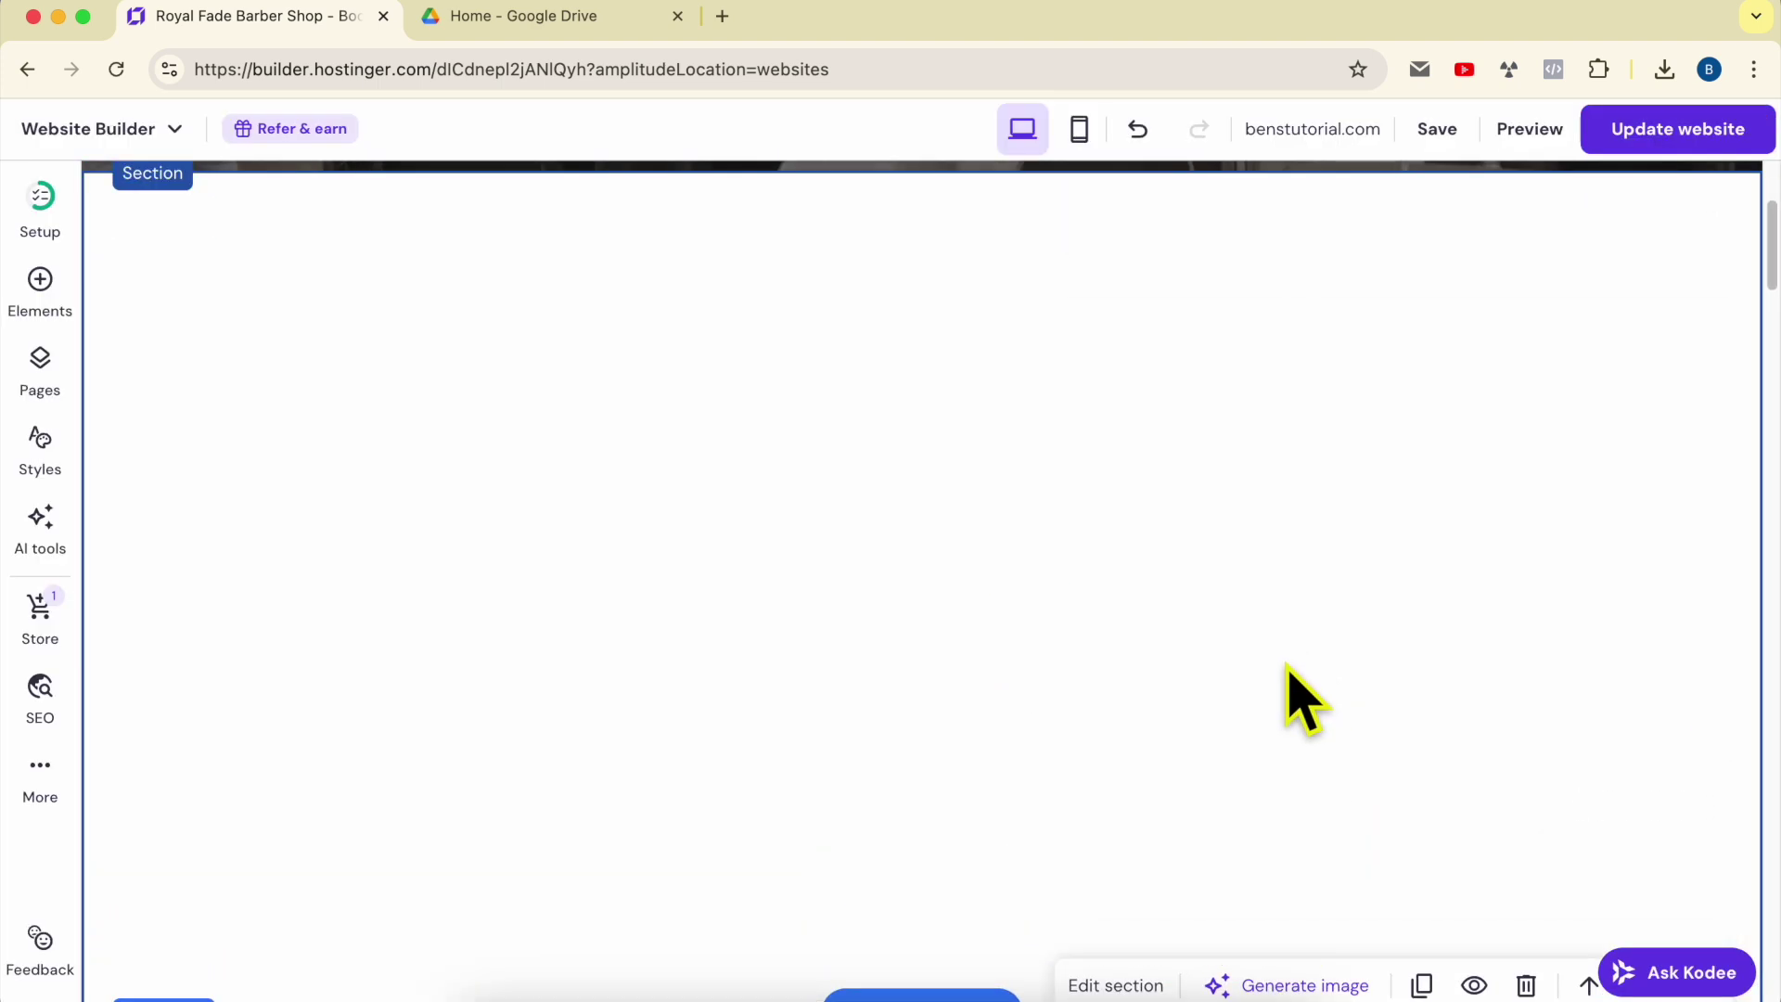
pyautogui.scroll(-1, 1262, 684)
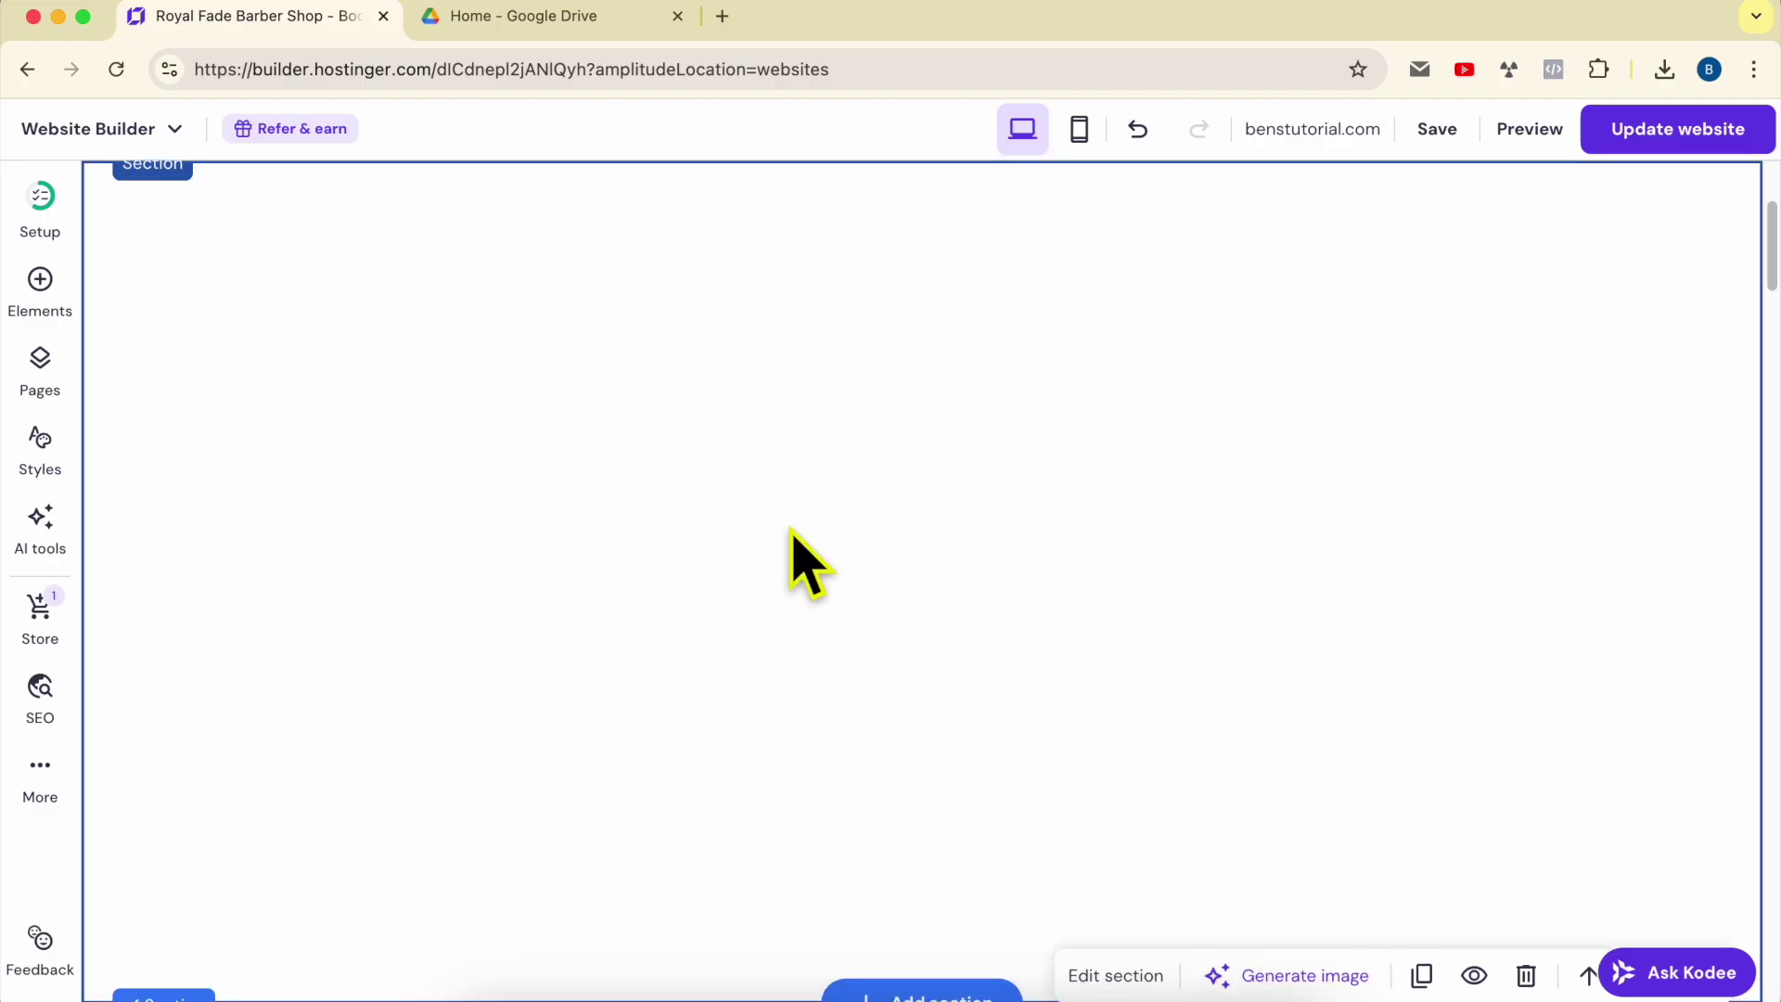
# Place an Embed code element near the top of the new blank section
pyautogui.click(42, 283)
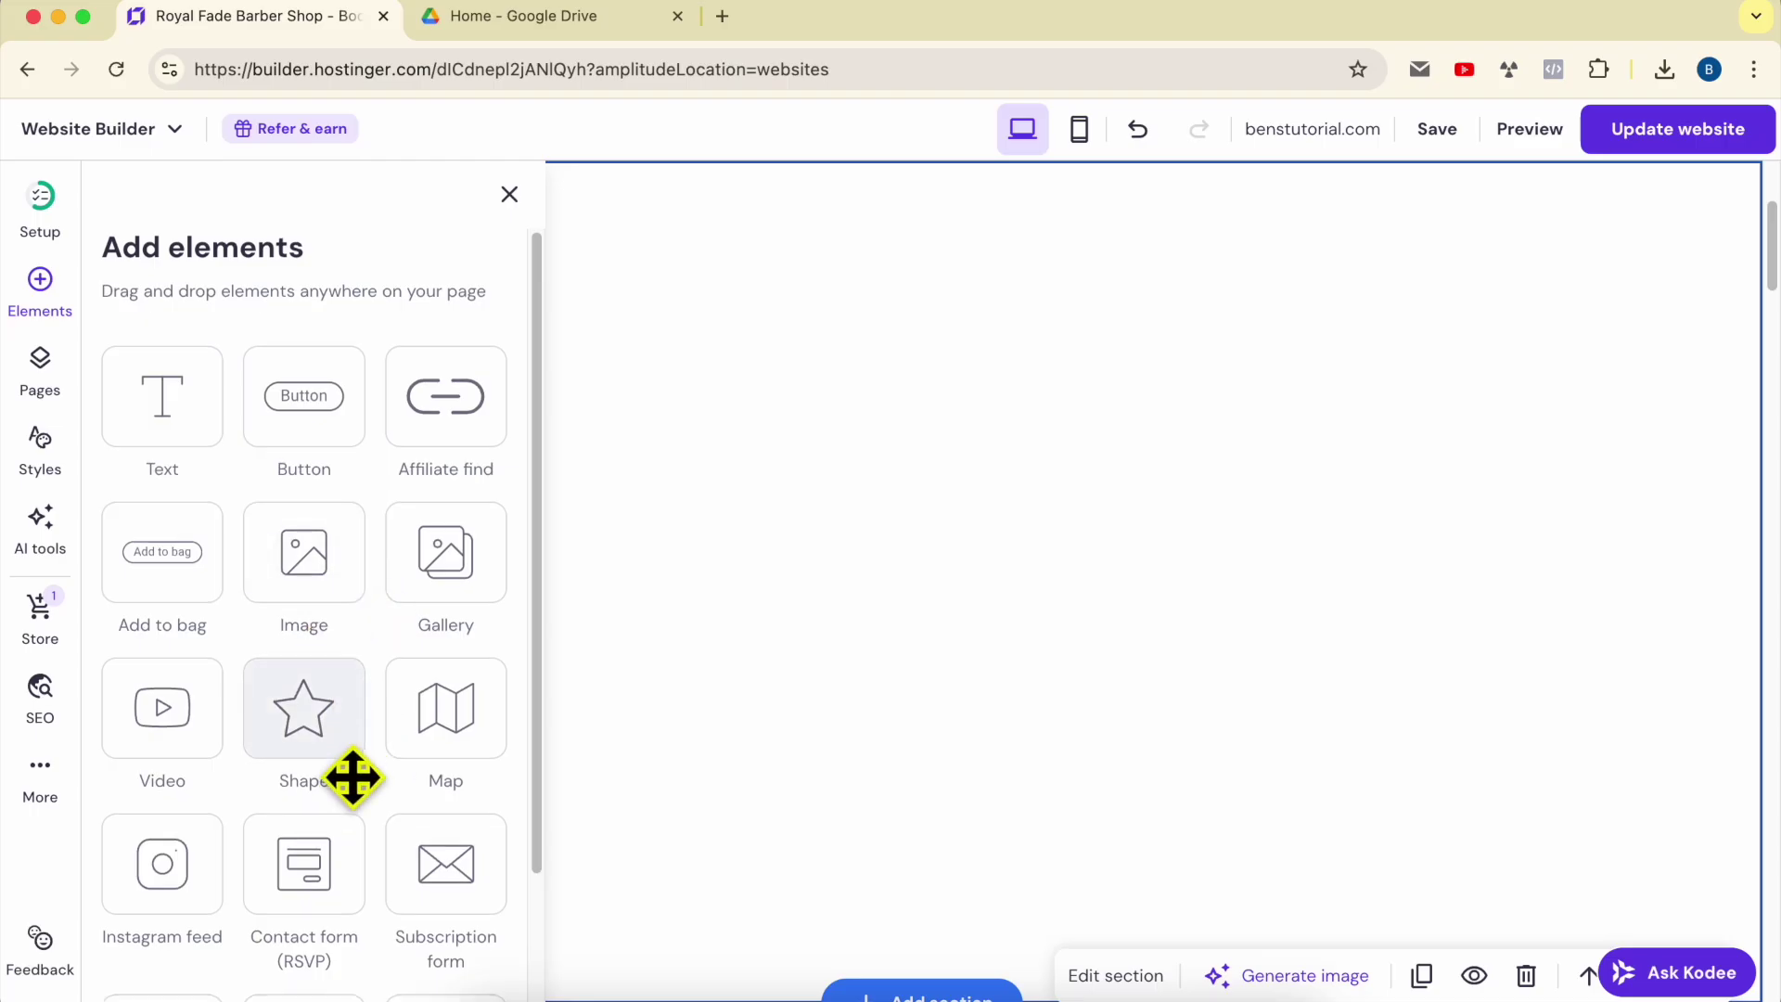
pyautogui.scroll(-3, 353, 777)
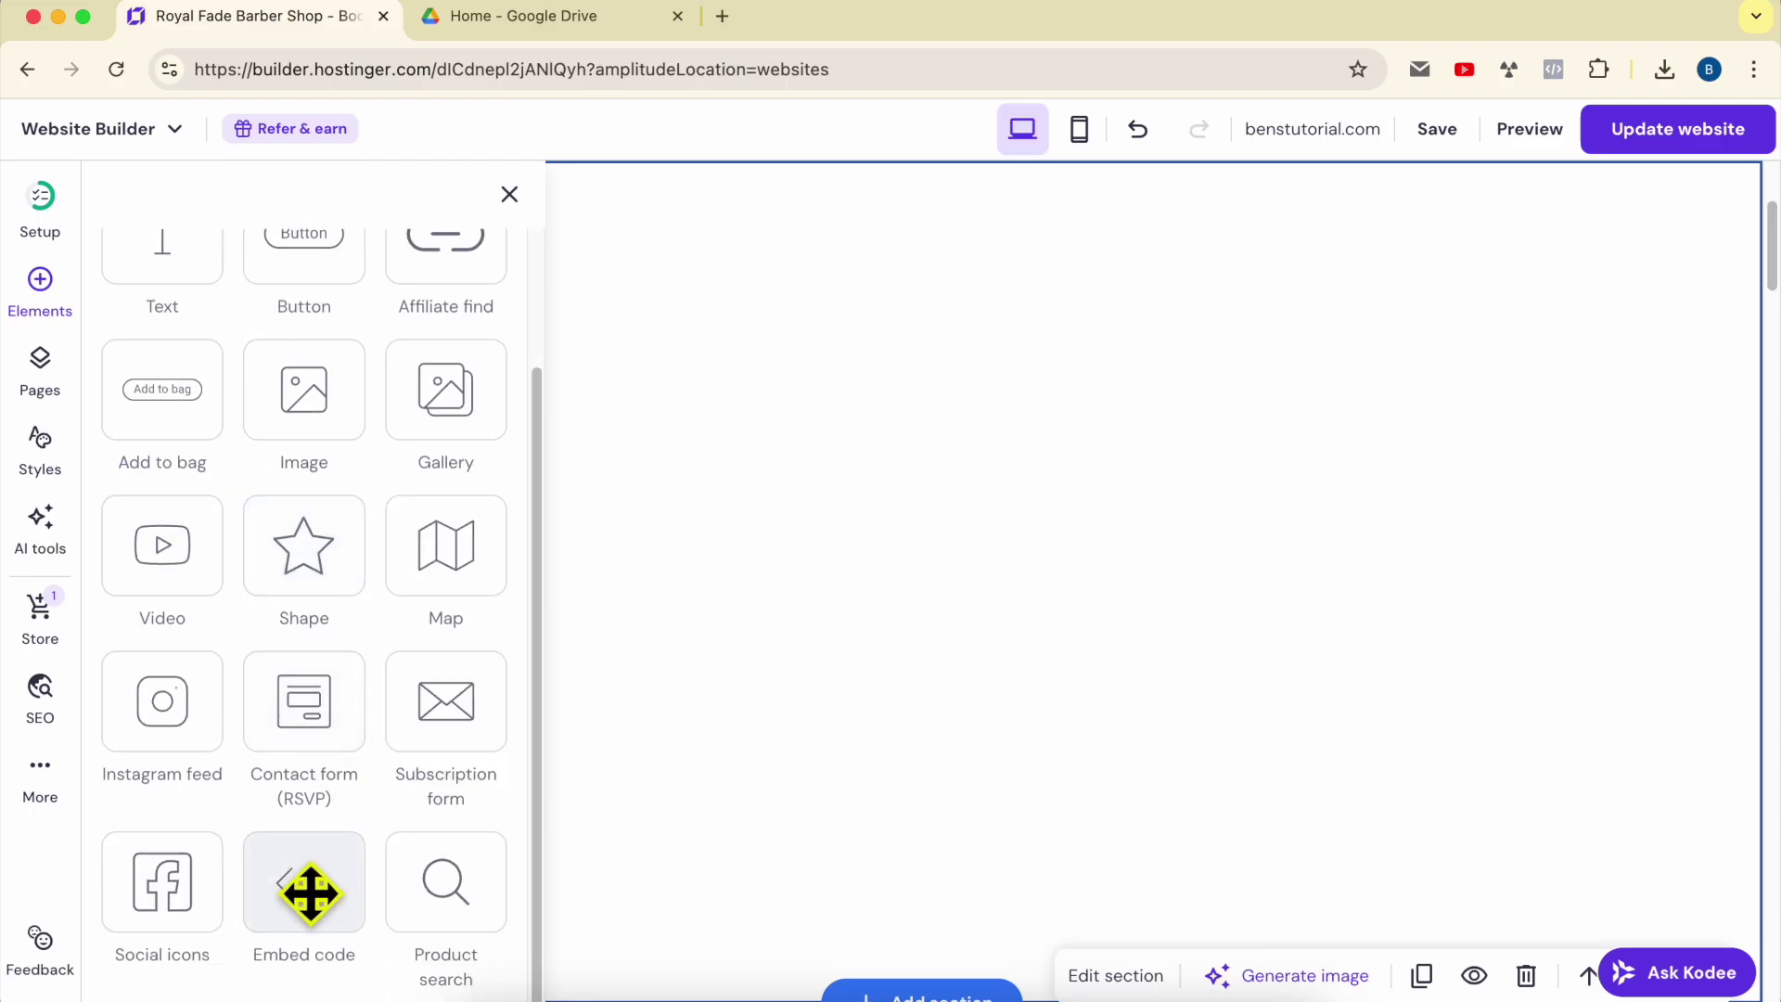
pyautogui.moveTo(304, 892); pyautogui.dragTo(755, 345)
pyautogui.scroll(7, 1085, 676)
pyautogui.scroll(-5, 1084, 691)
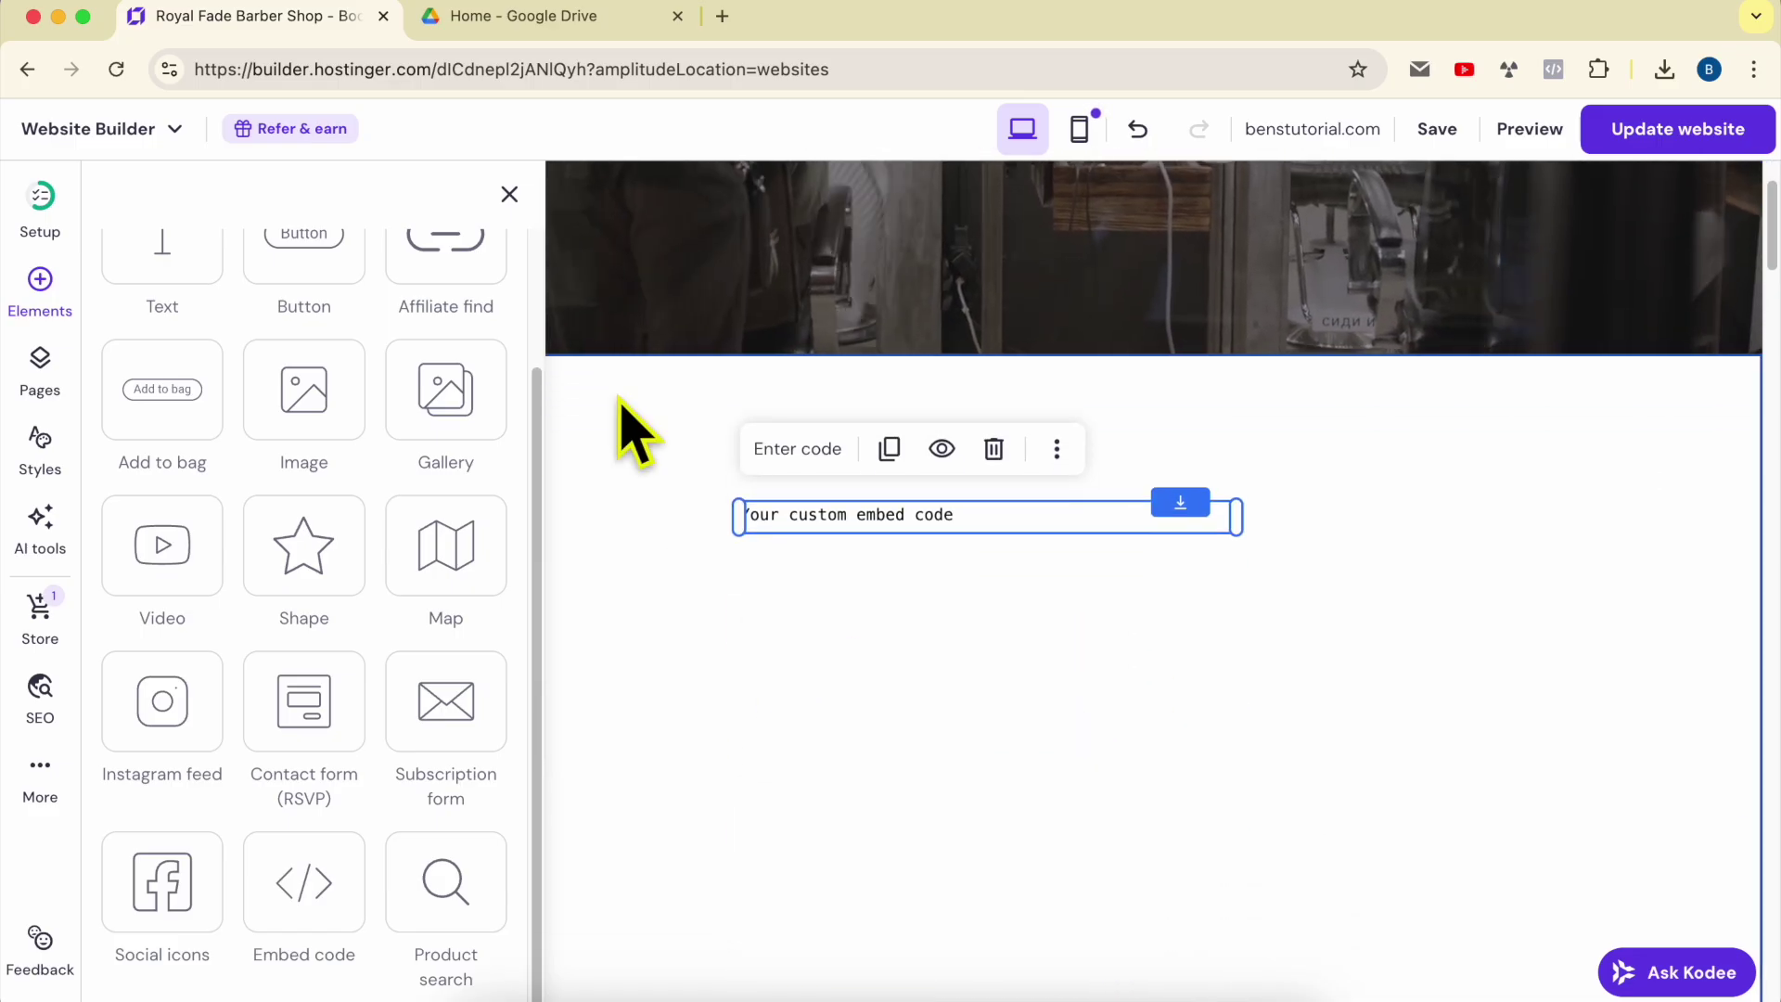
# Switch to Google Drive and upload sample-local-pdf.pdf from the Downloads folder
pyautogui.click(501, 16)
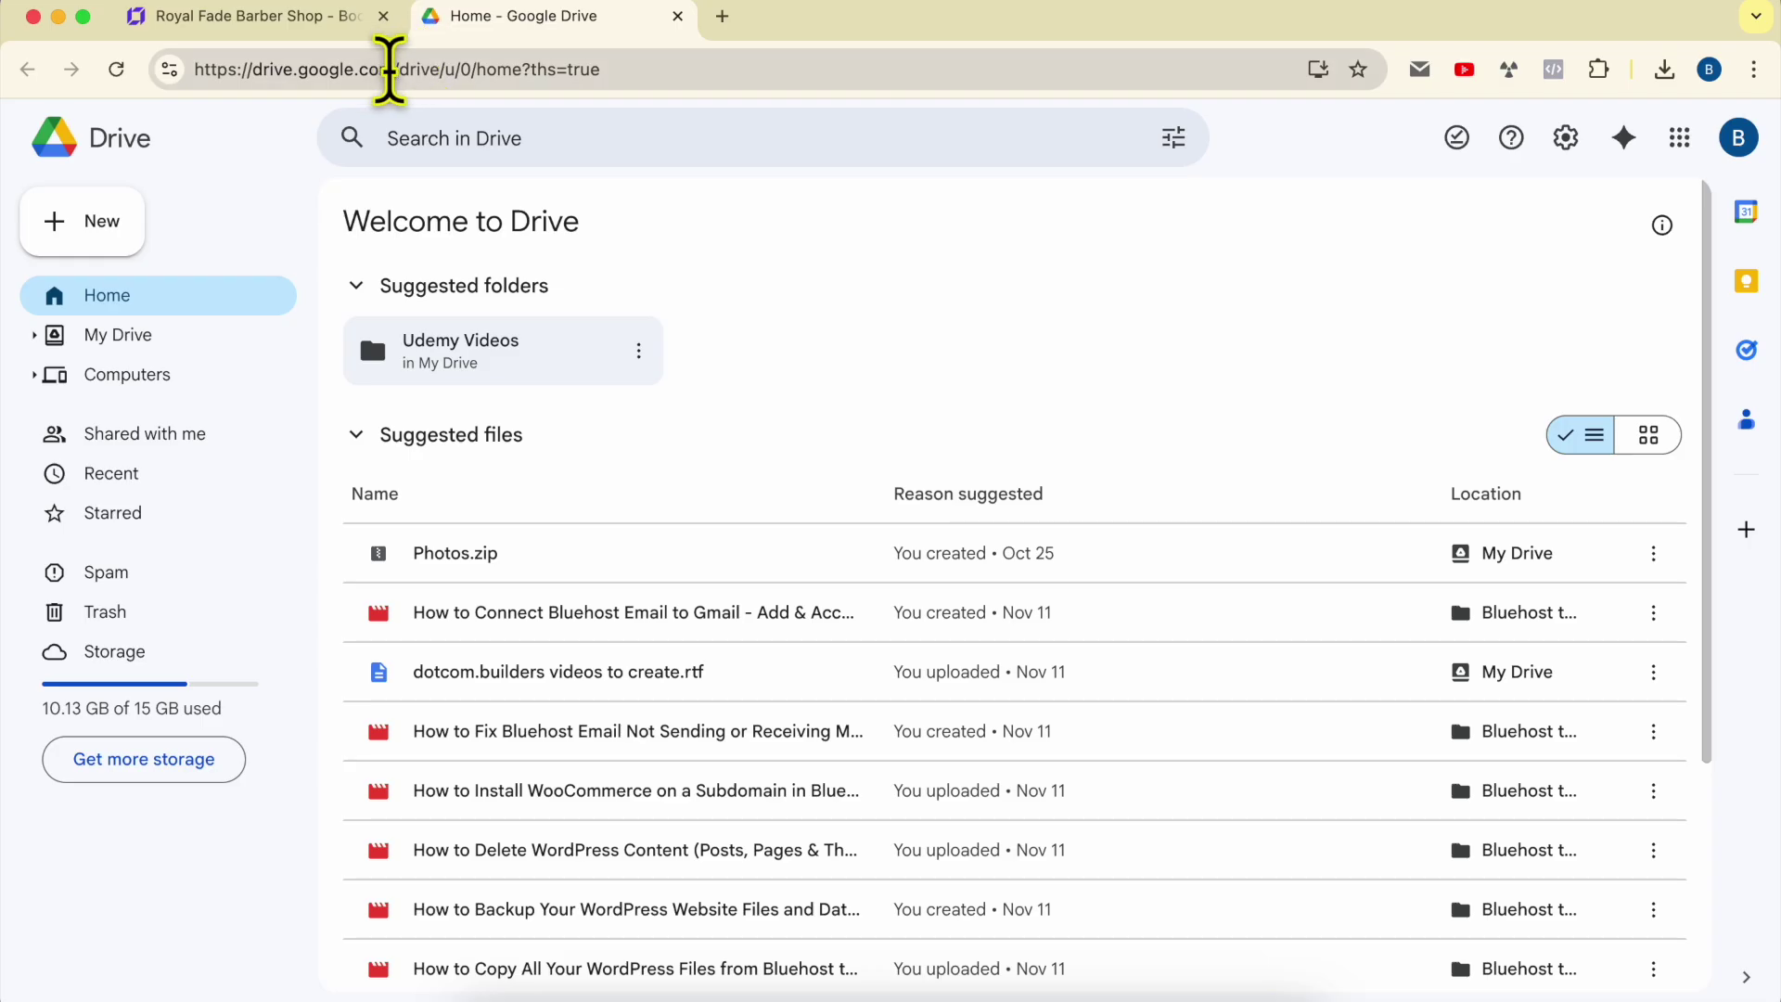
pyautogui.moveTo(396, 70); pyautogui.dragTo(183, 69)
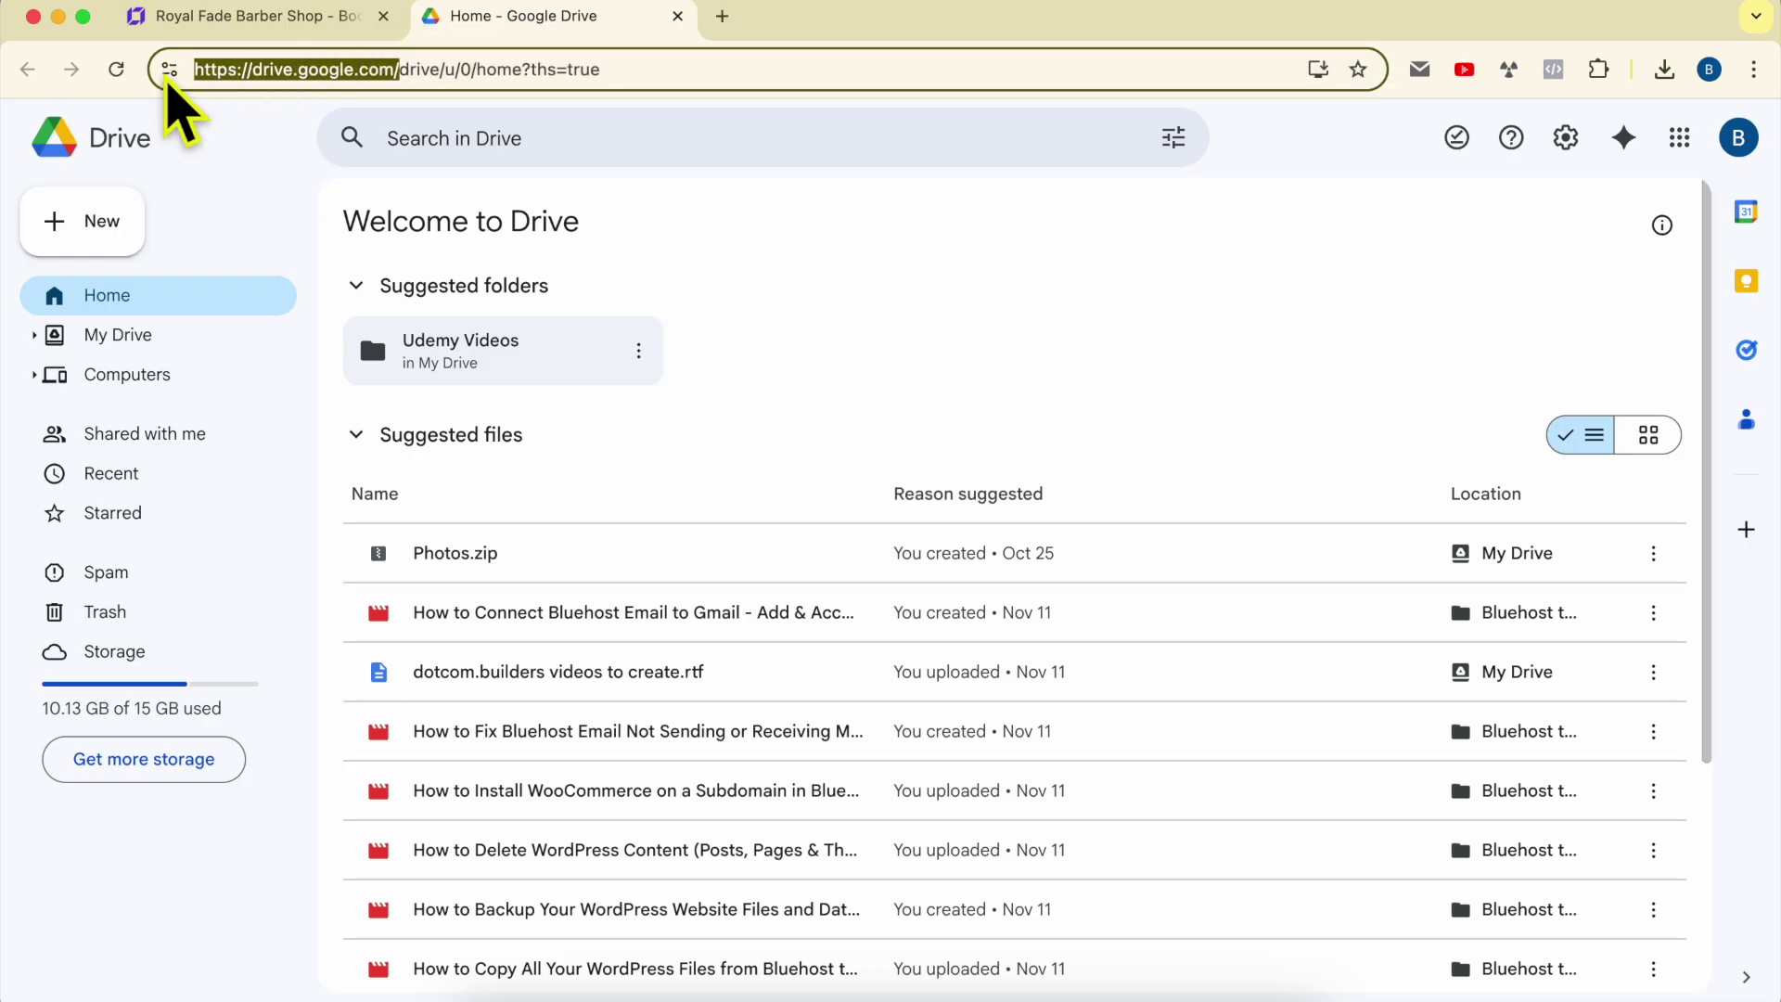
pyautogui.click(668, 269)
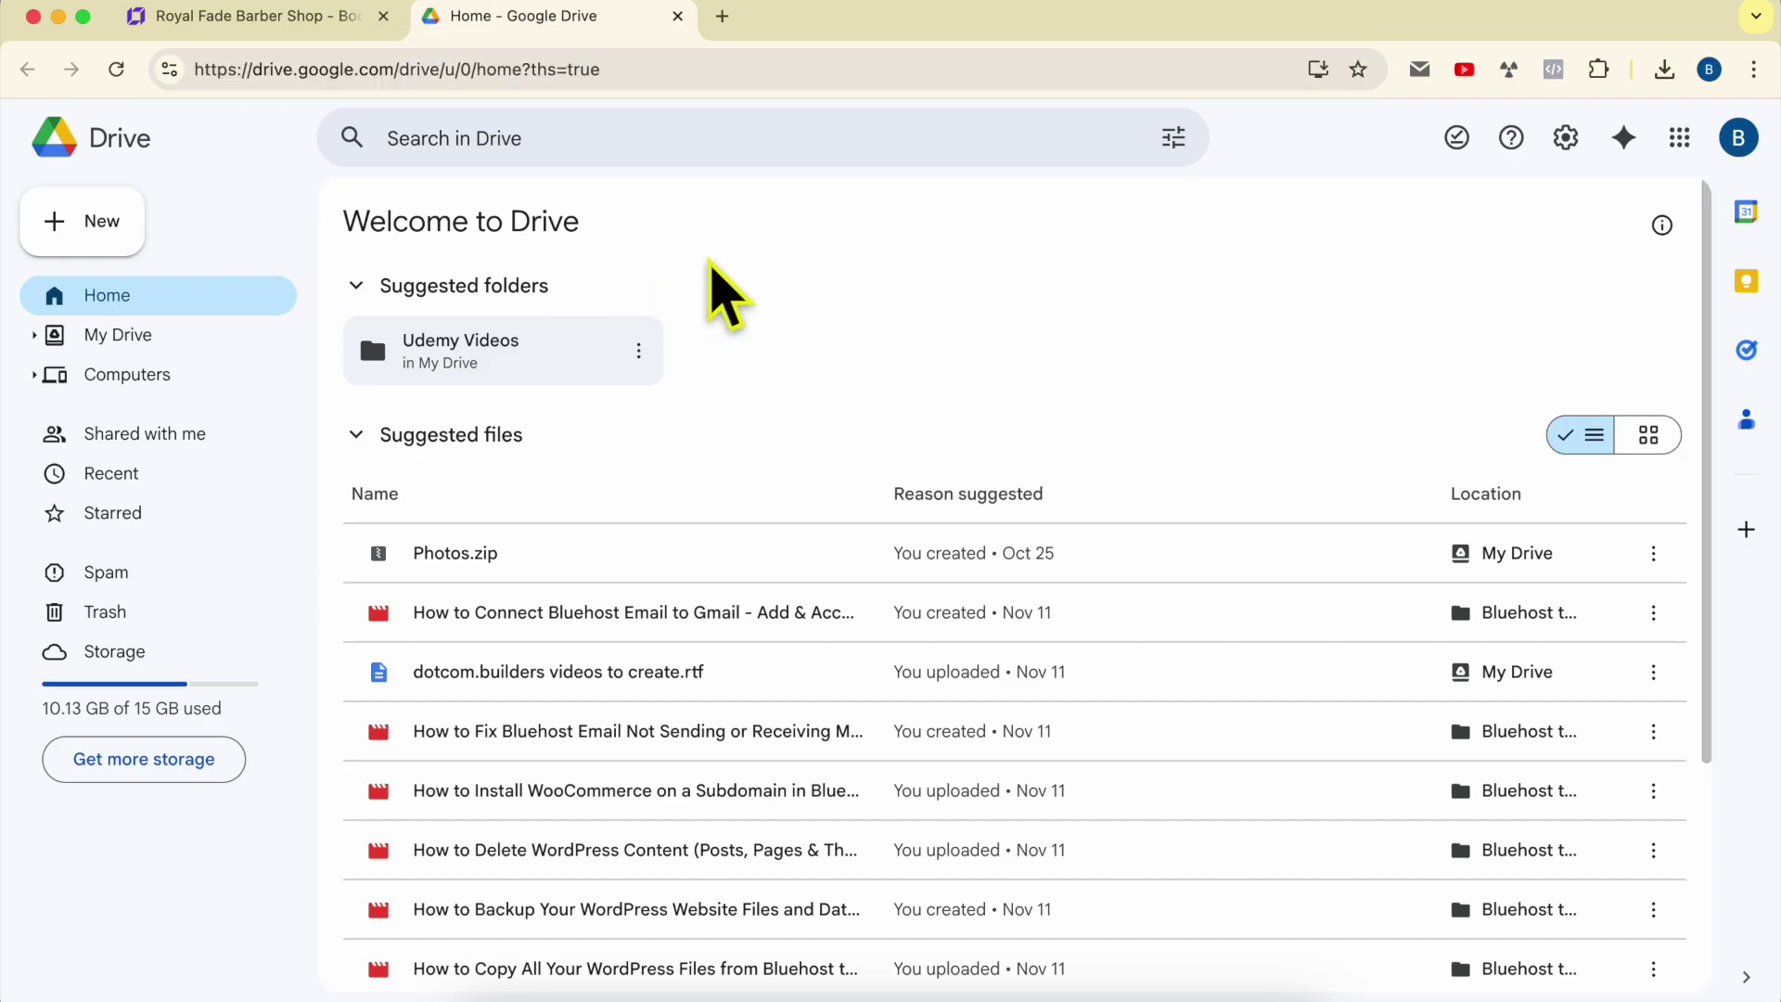
pyautogui.click(93, 227)
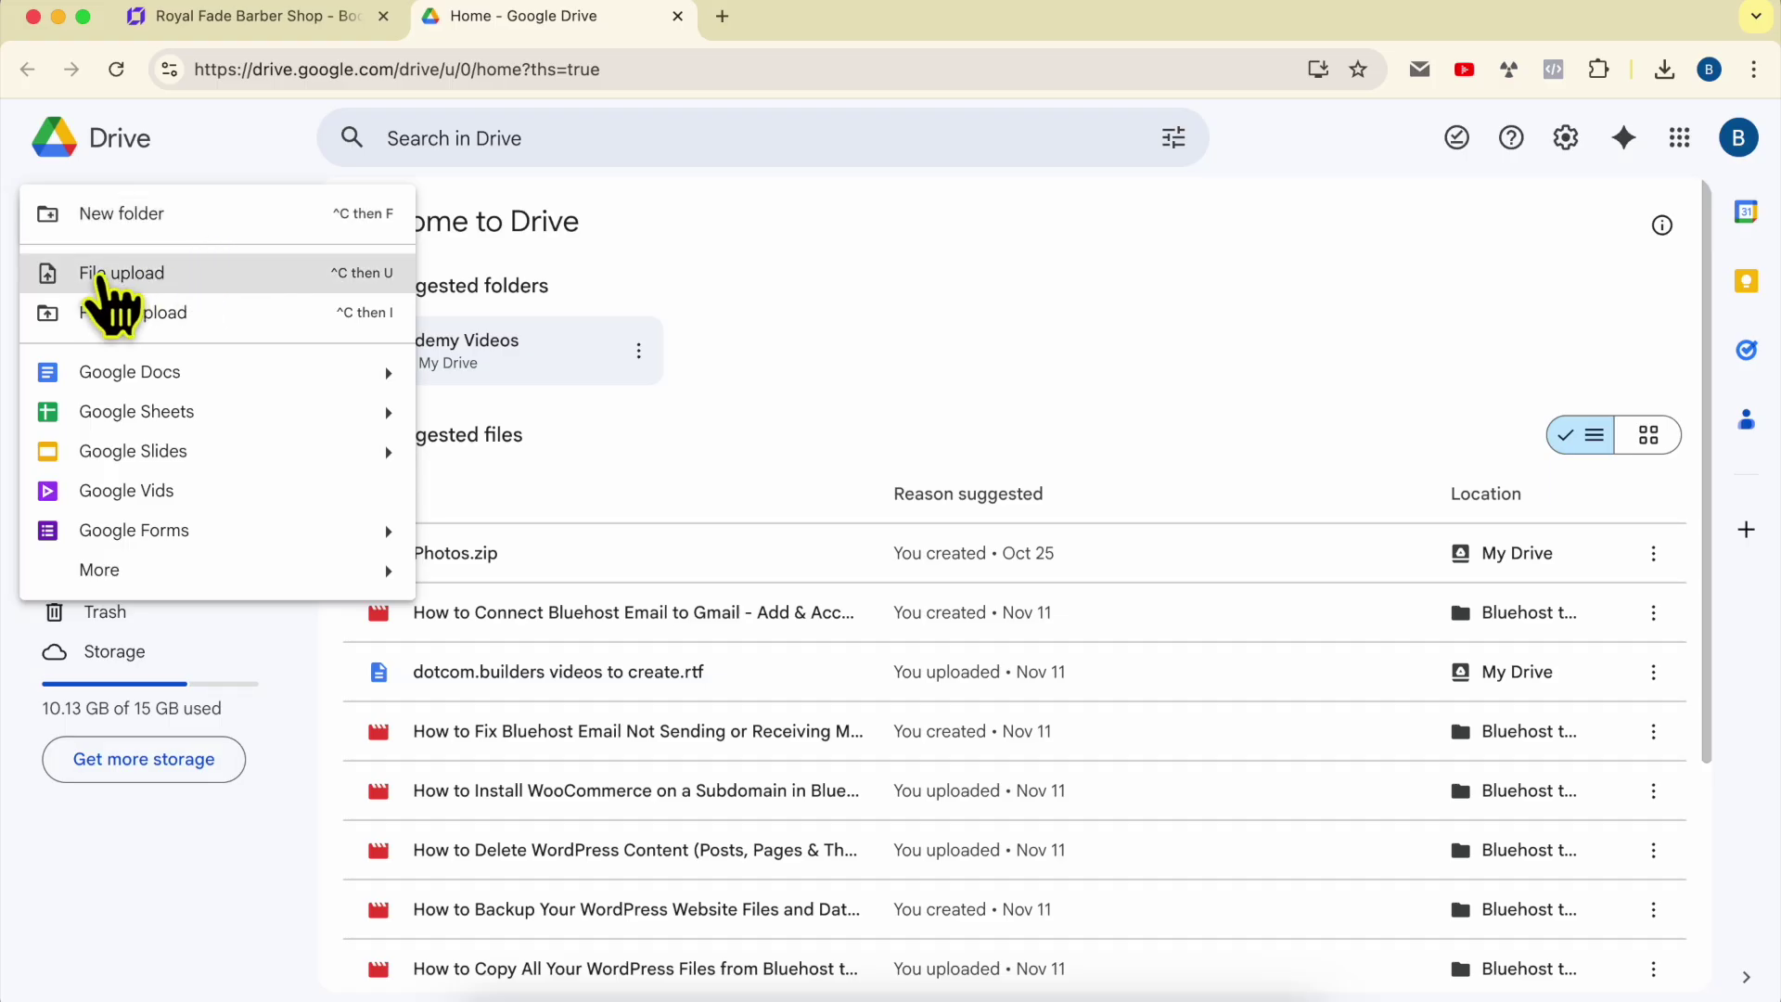
pyautogui.click(185, 275)
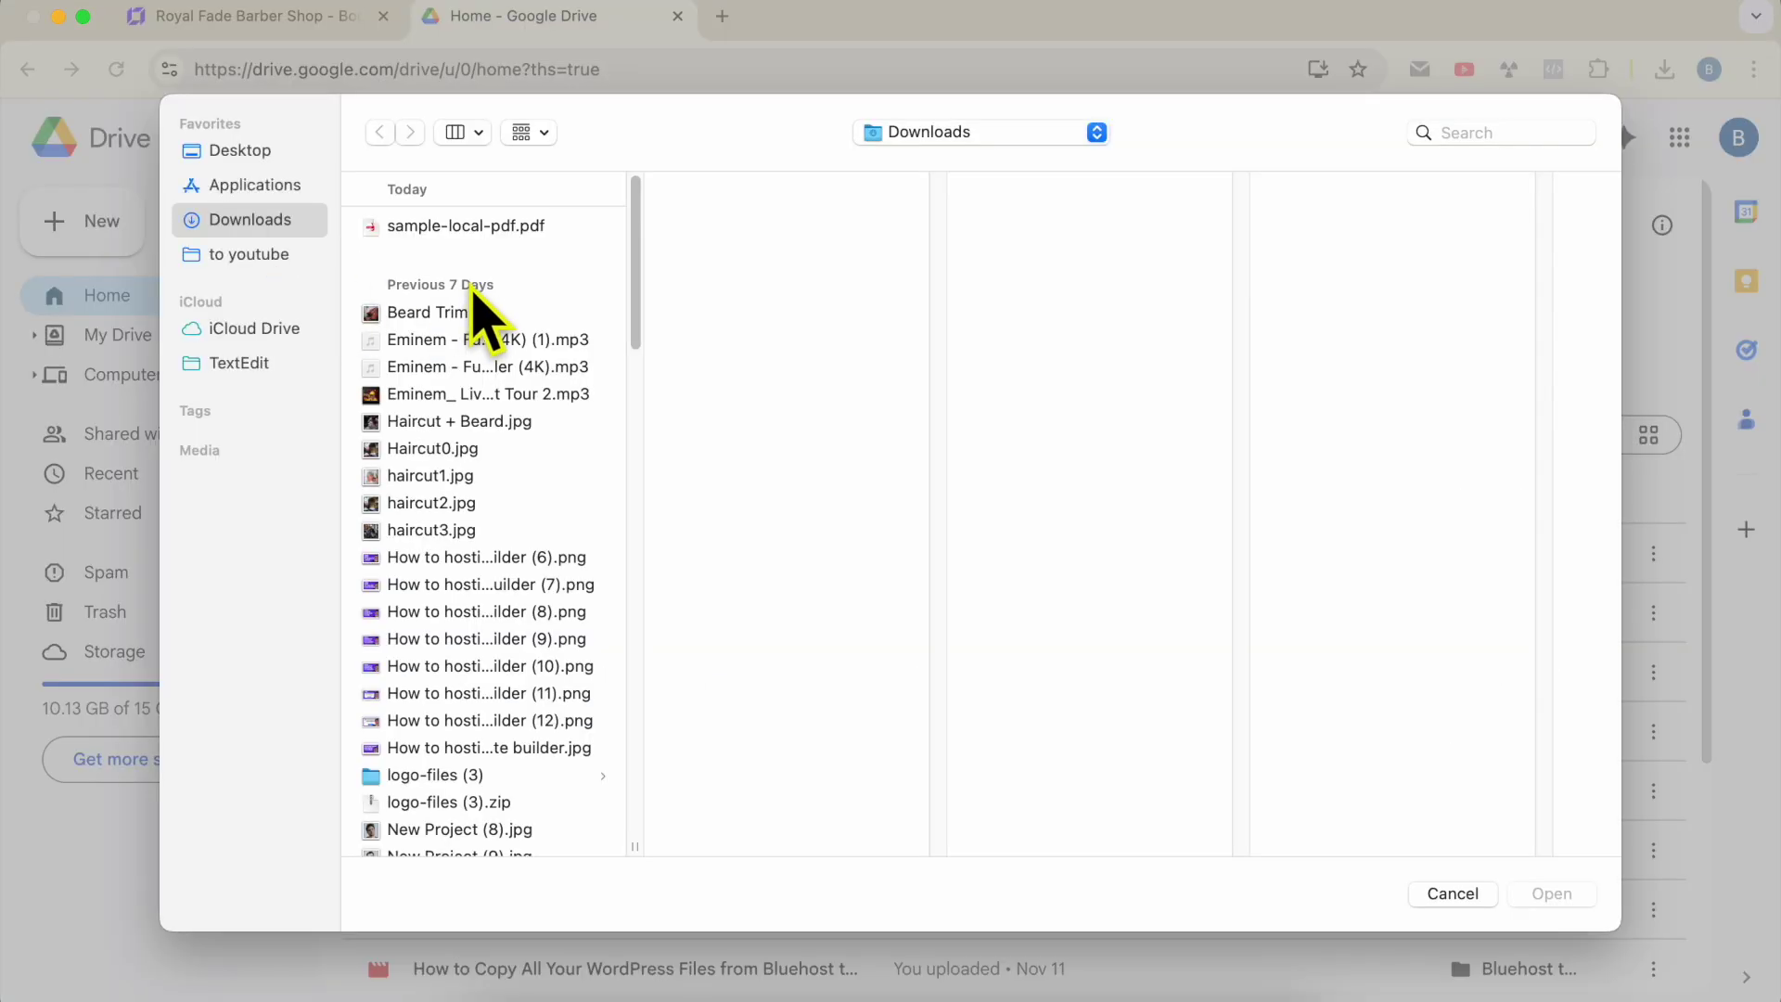
pyautogui.click(482, 230)
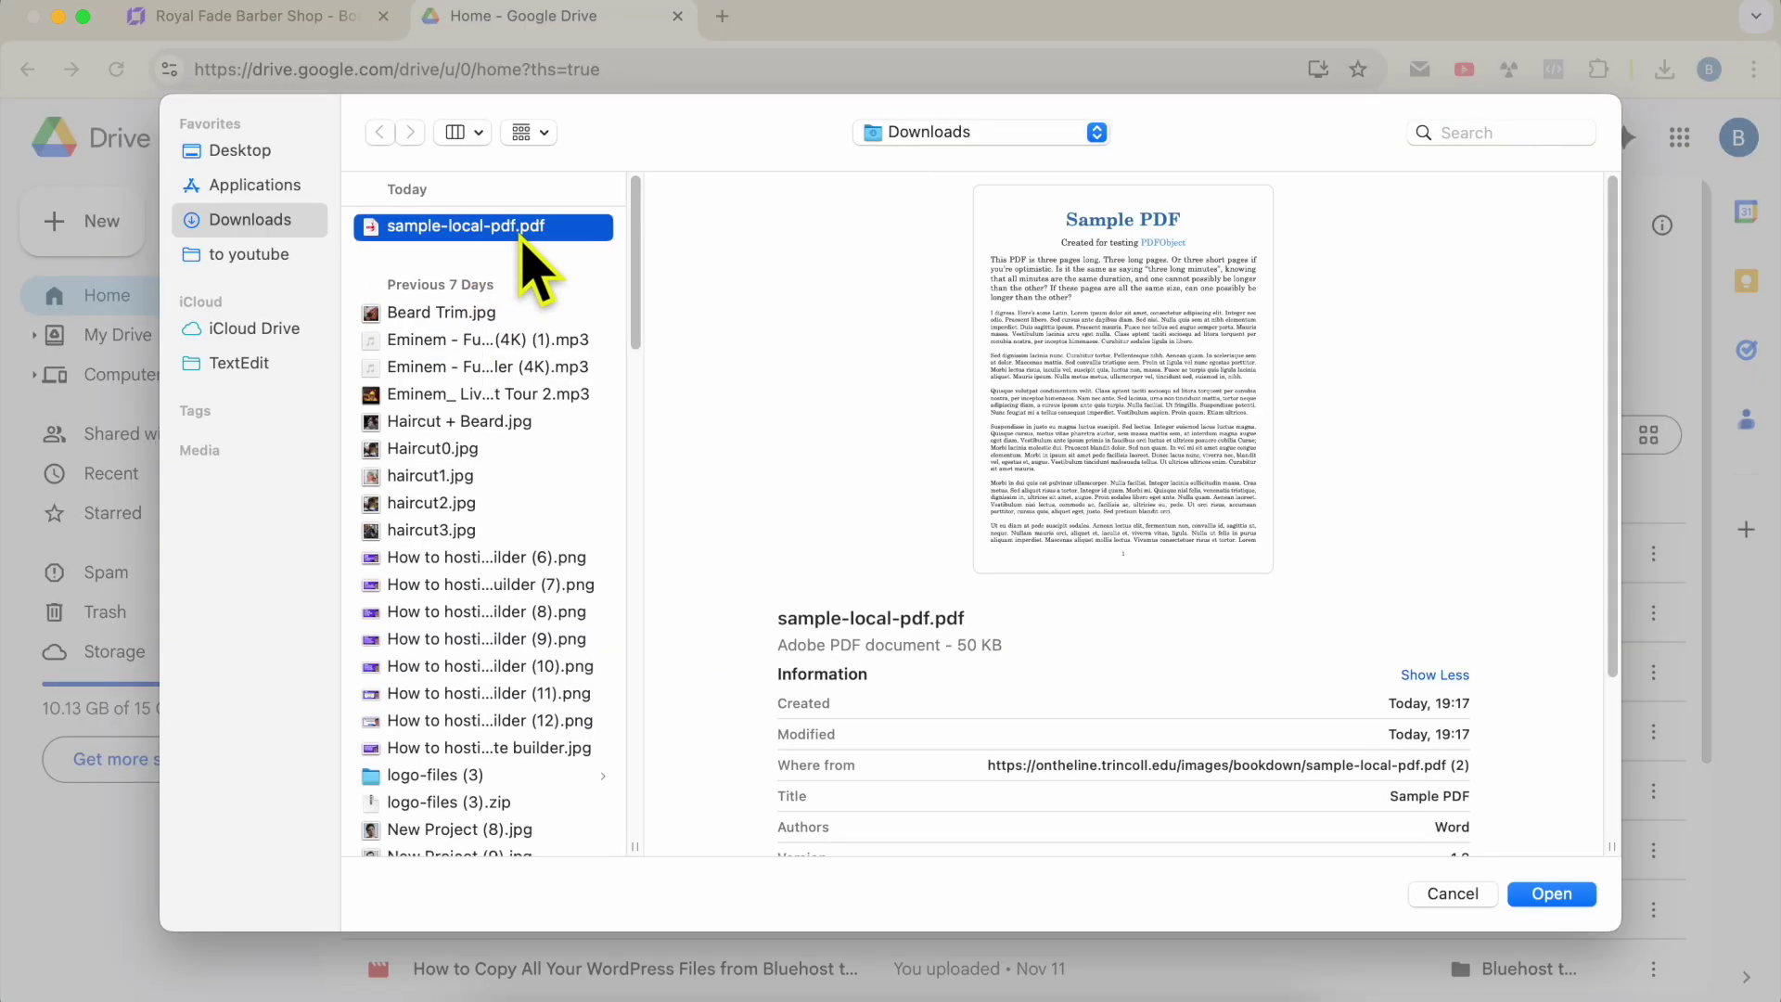
pyautogui.doubleClick(522, 236)
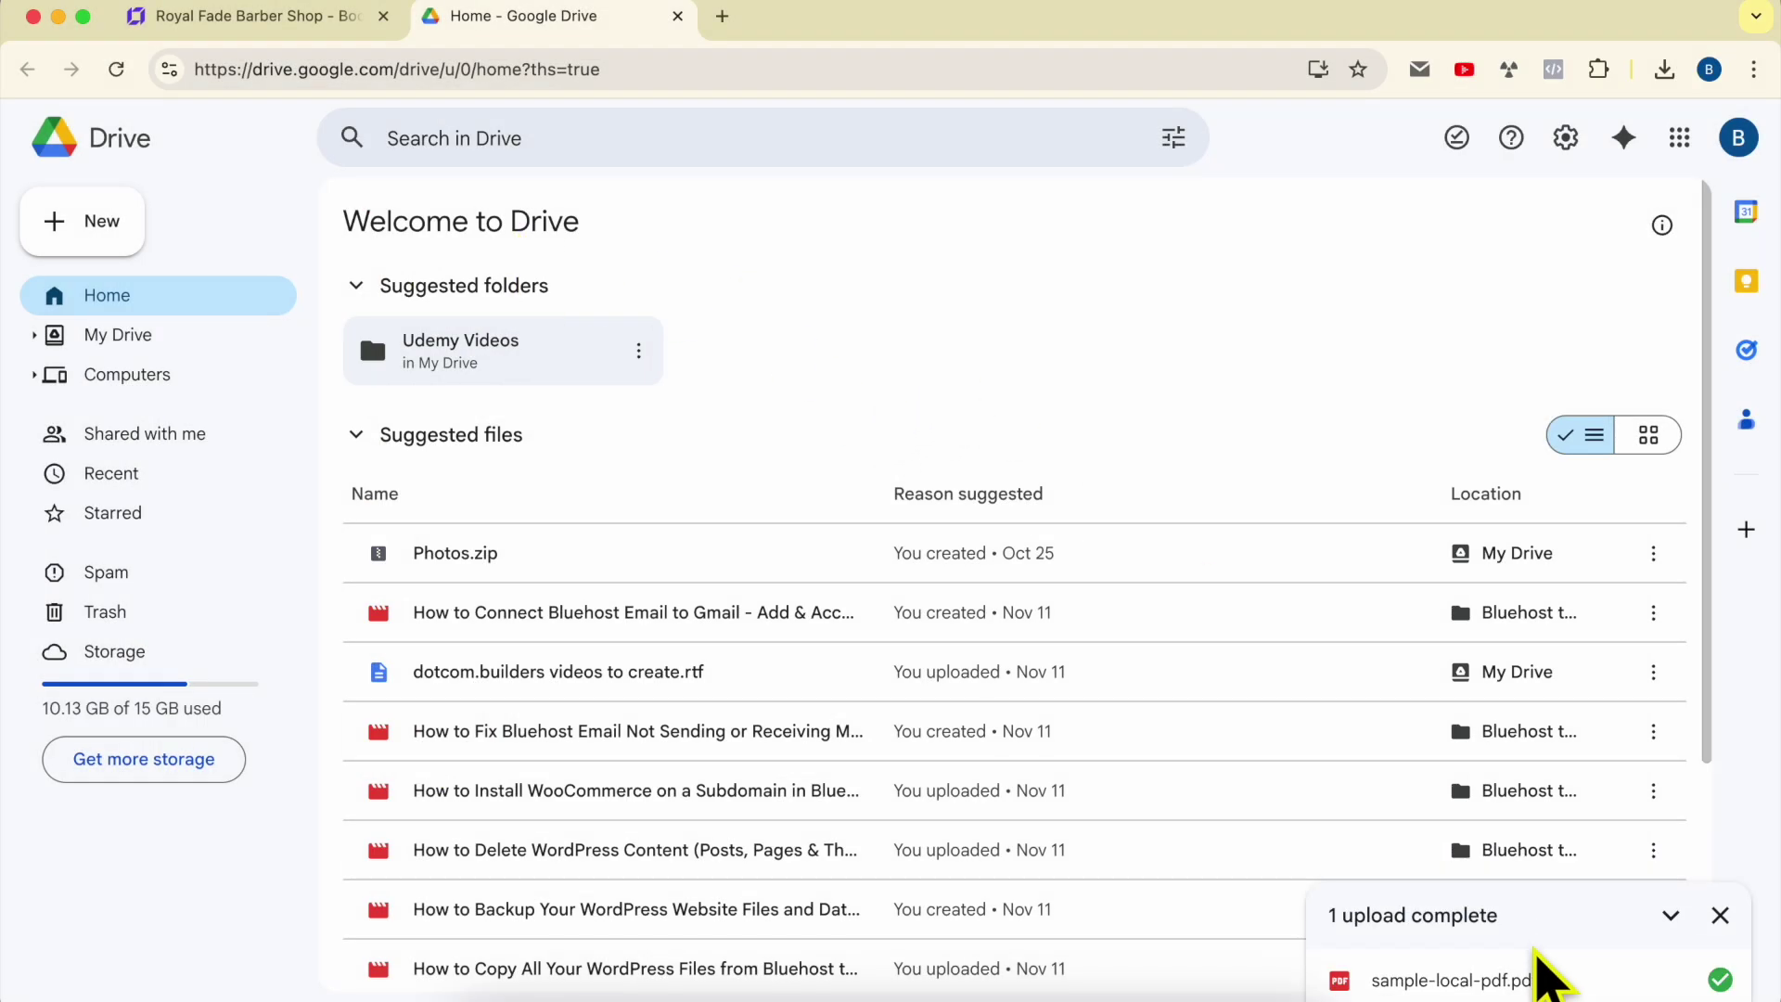
# Open the uploaded sample-local-pdf.pdf in a new browser tab
pyautogui.click(1447, 980)
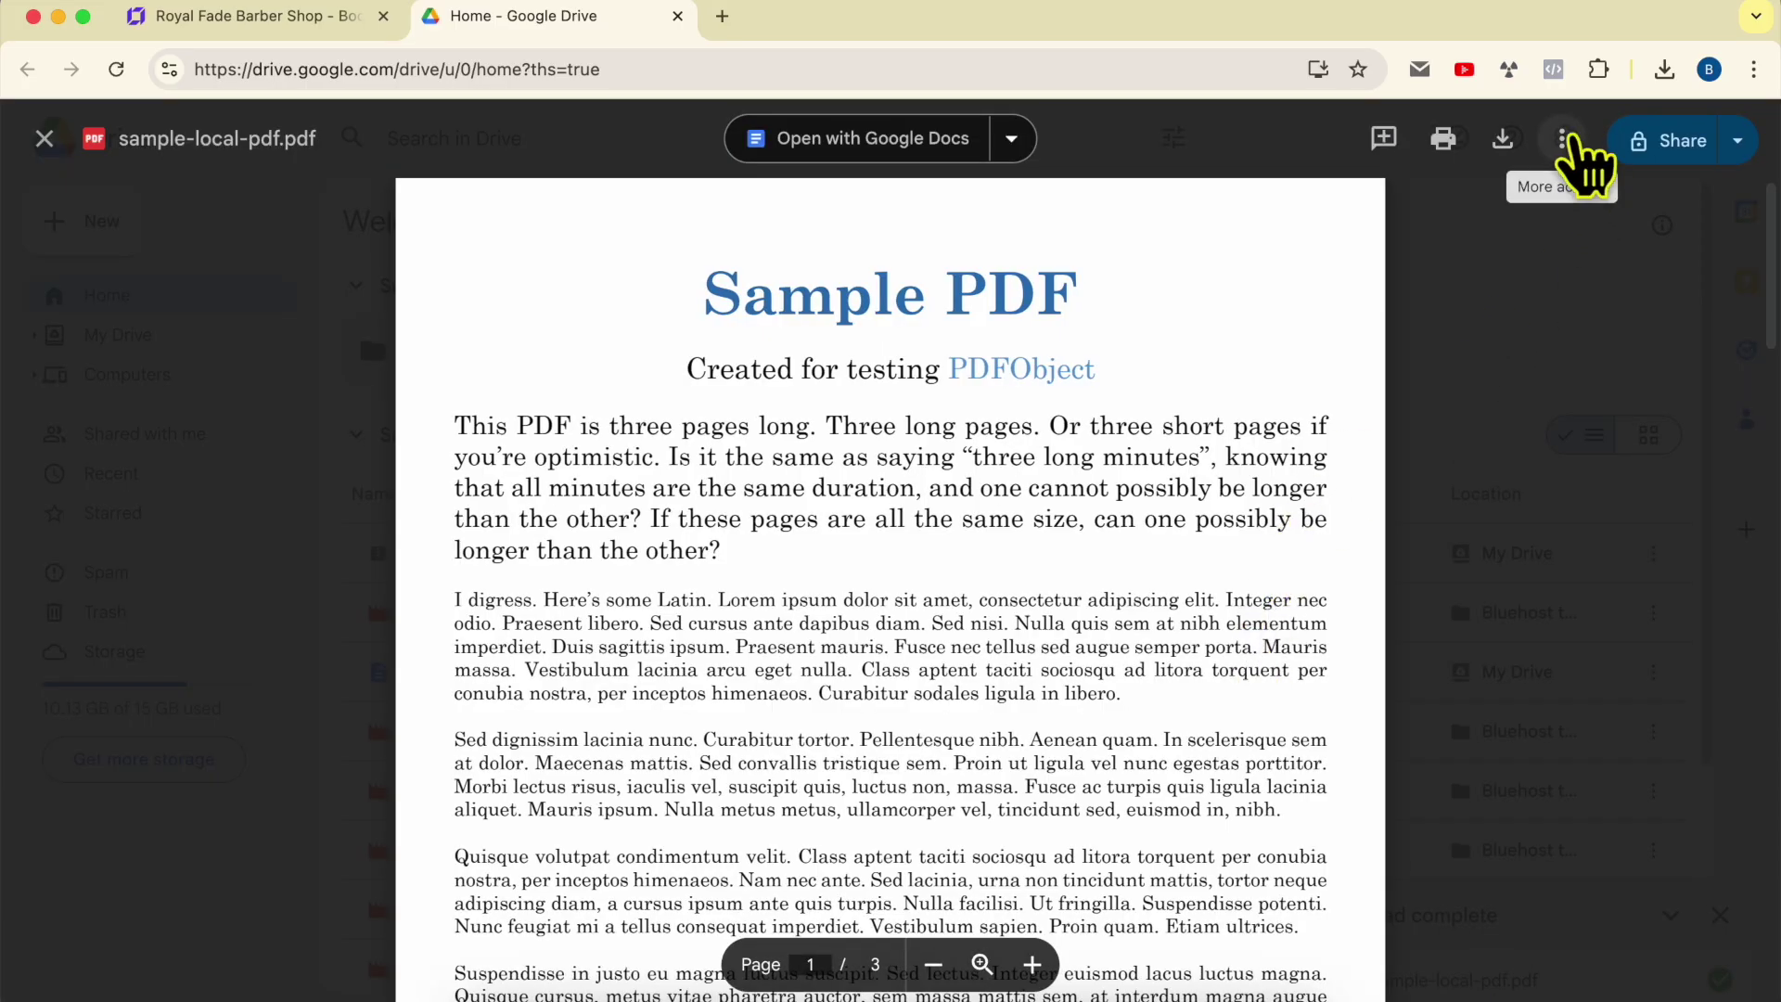
pyautogui.click(1564, 141)
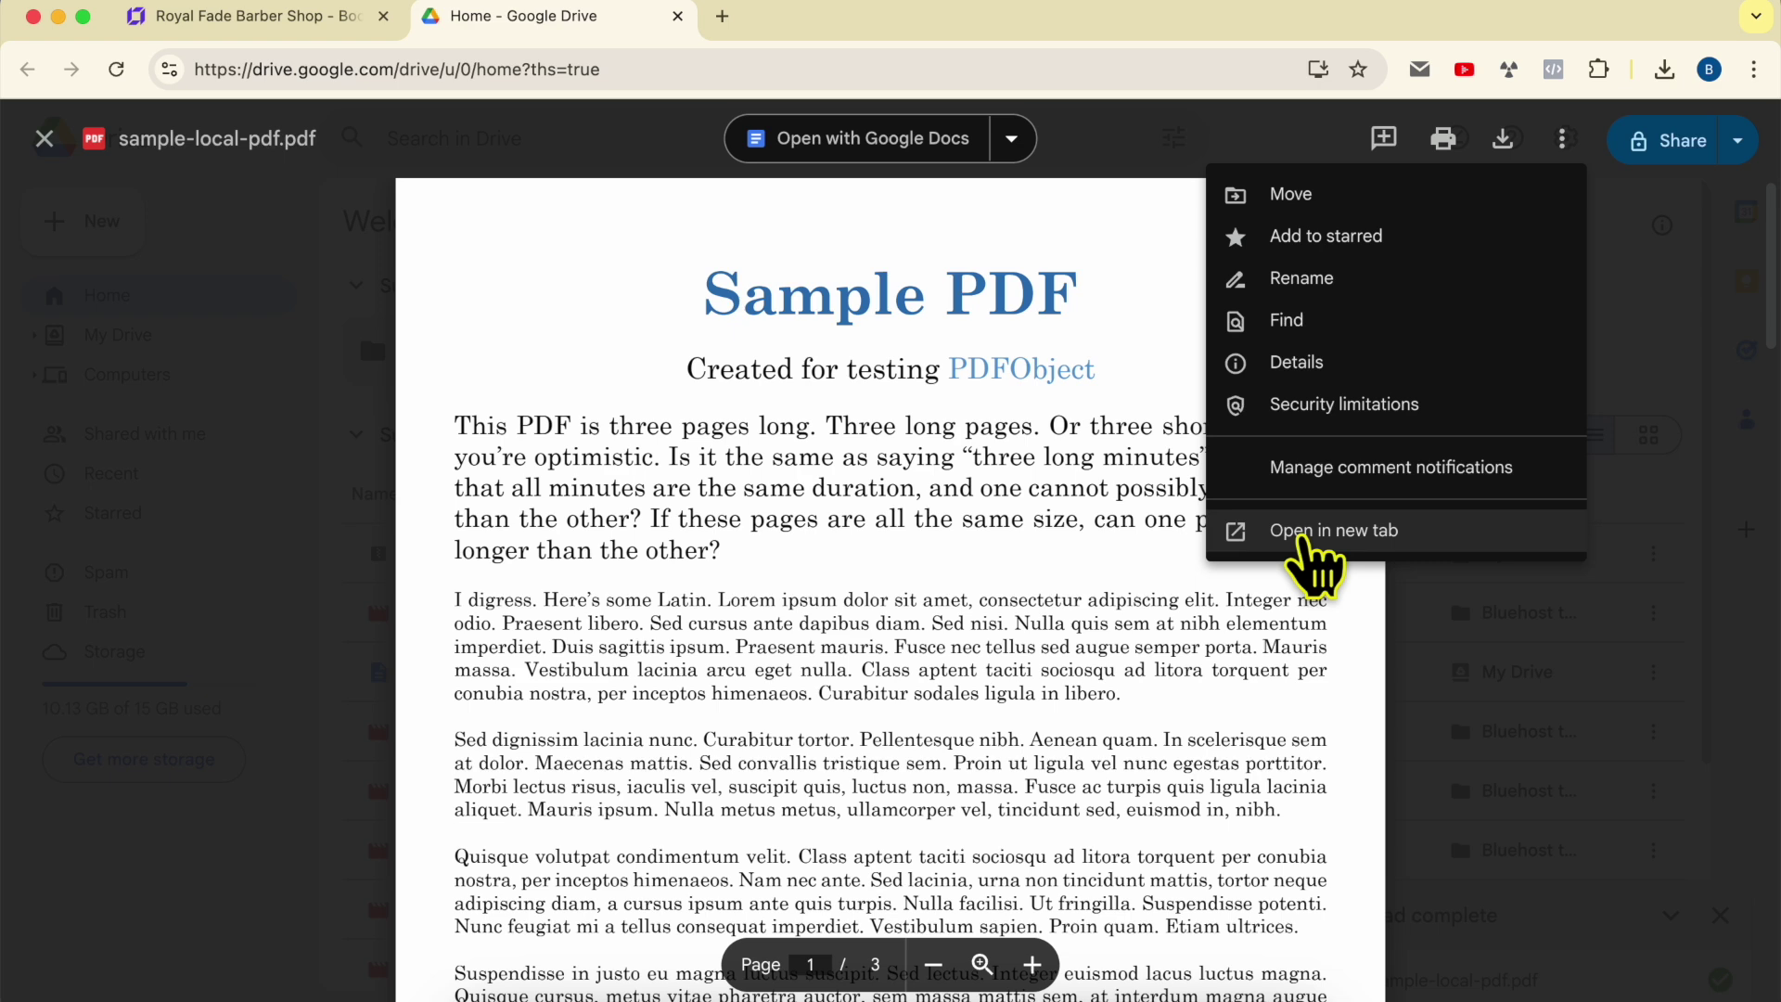
pyautogui.click(1303, 534)
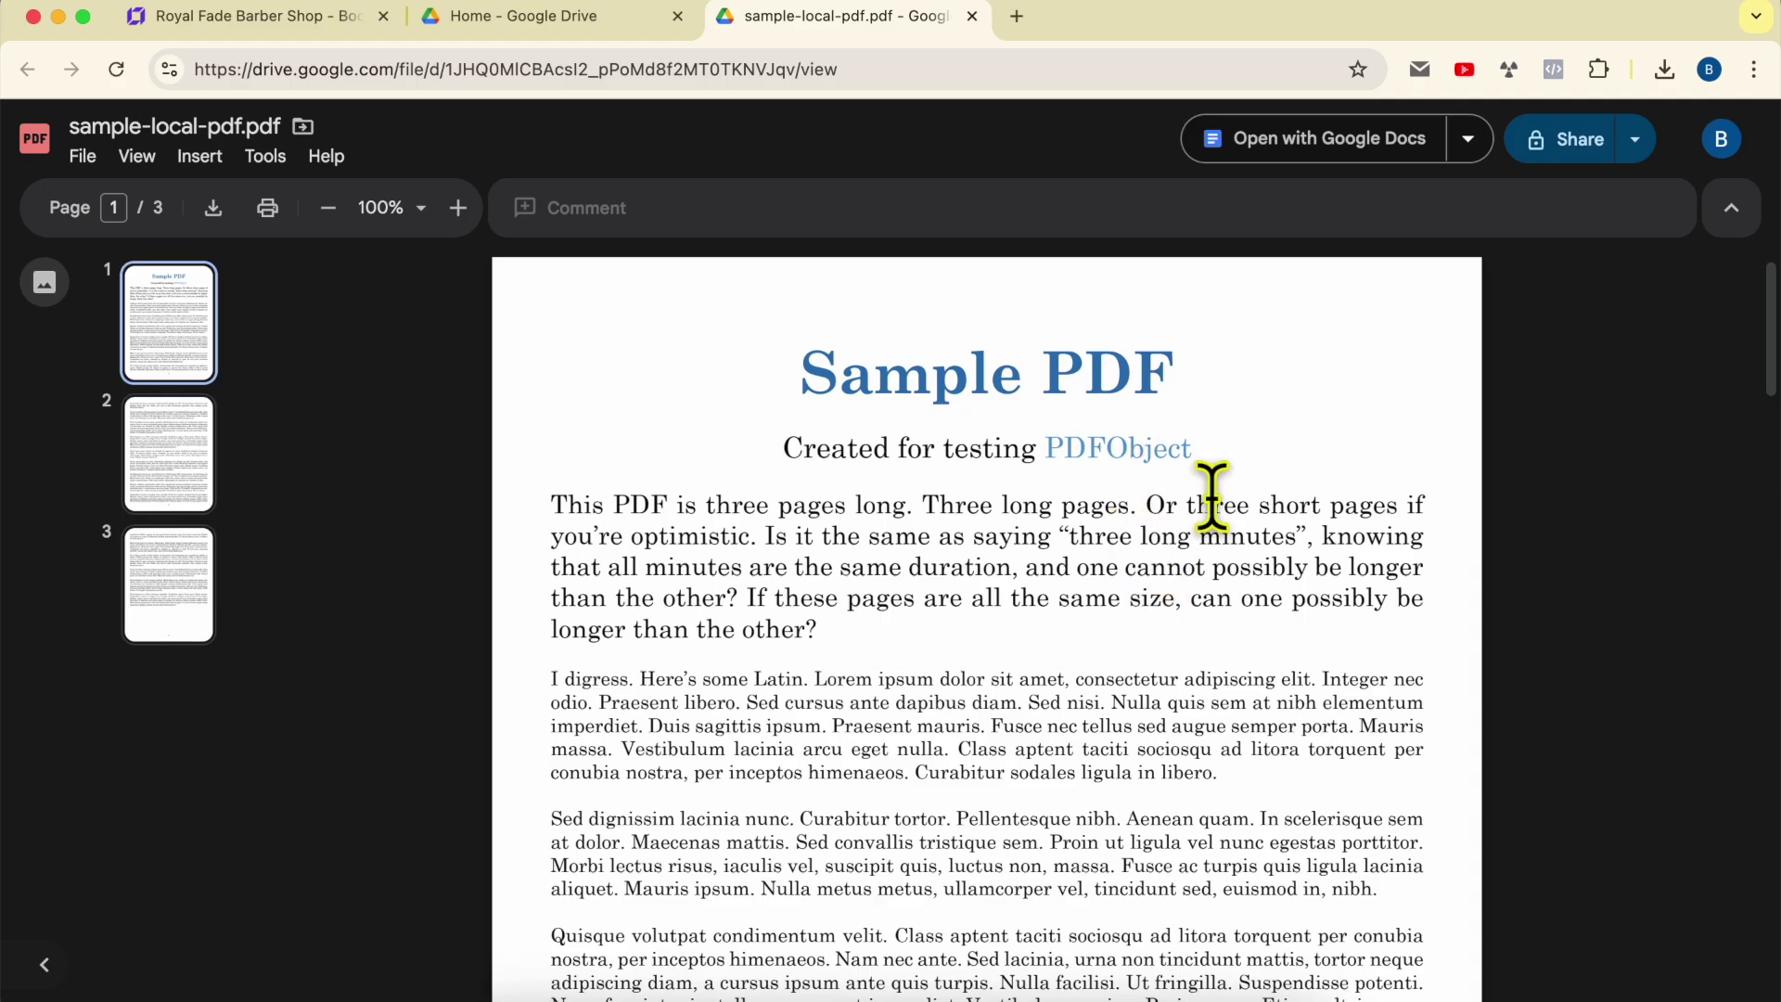
# Set the PDF's general access to "Anyone with the link" and save the sharing settings
pyautogui.click(1569, 149)
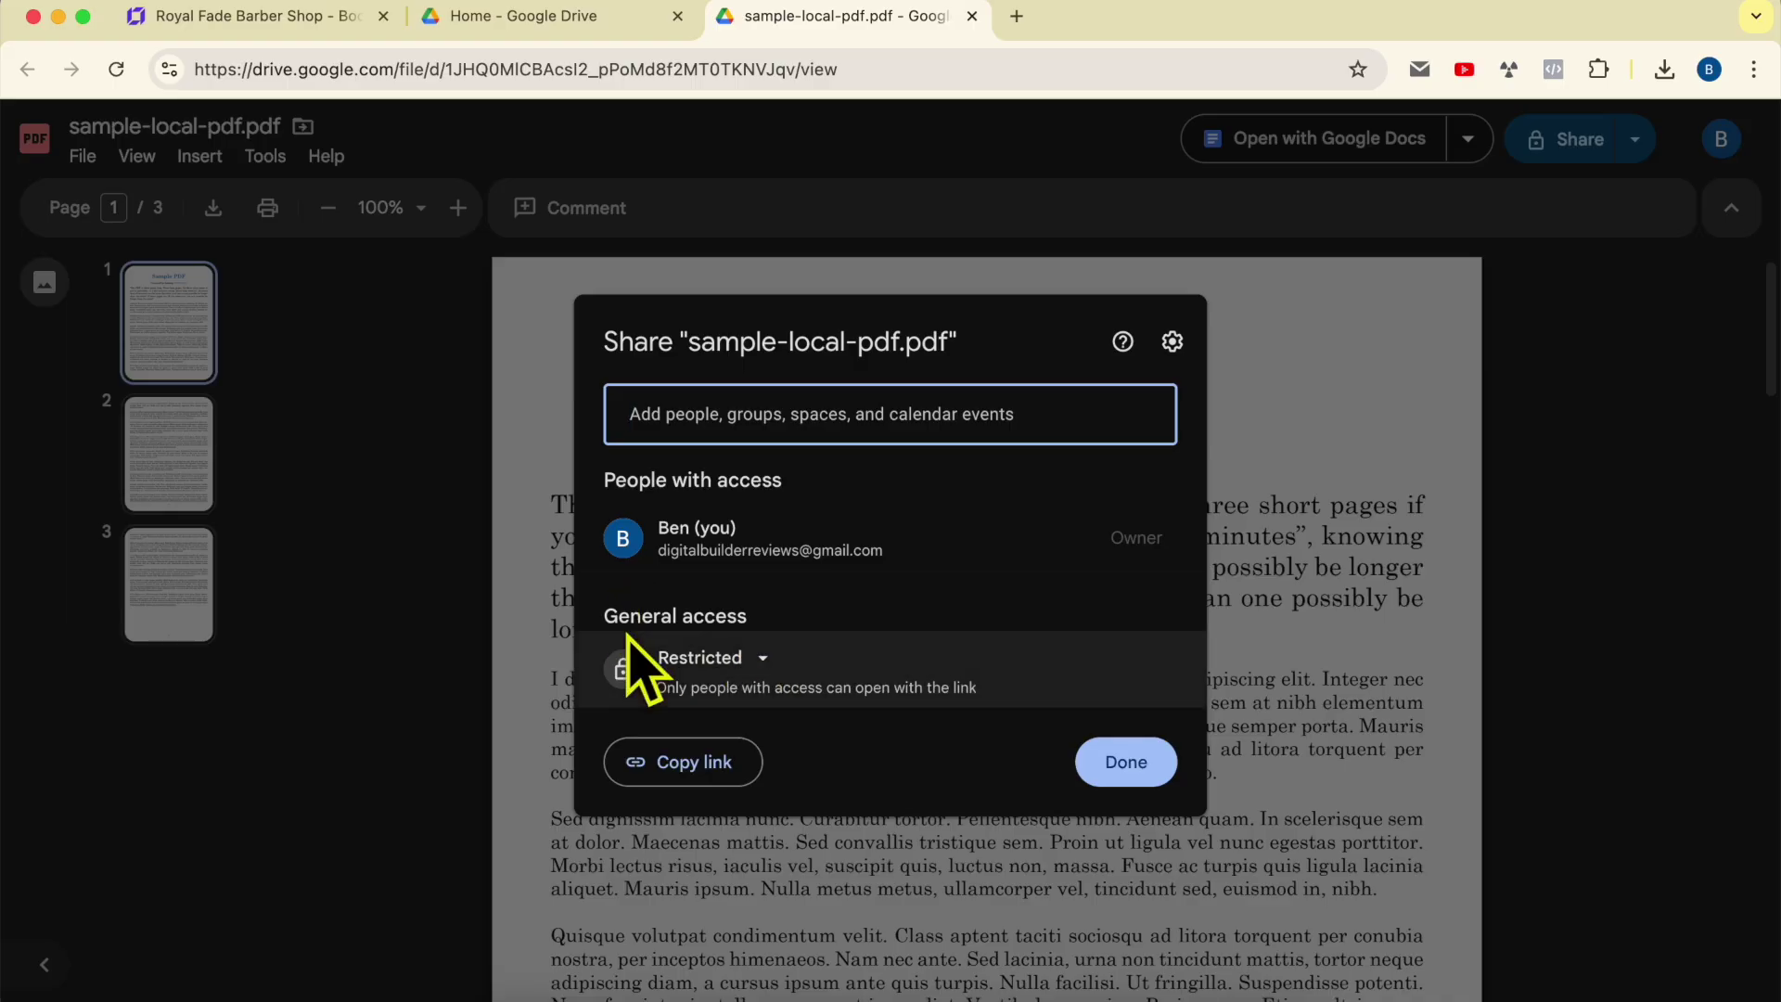
pyautogui.click(748, 660)
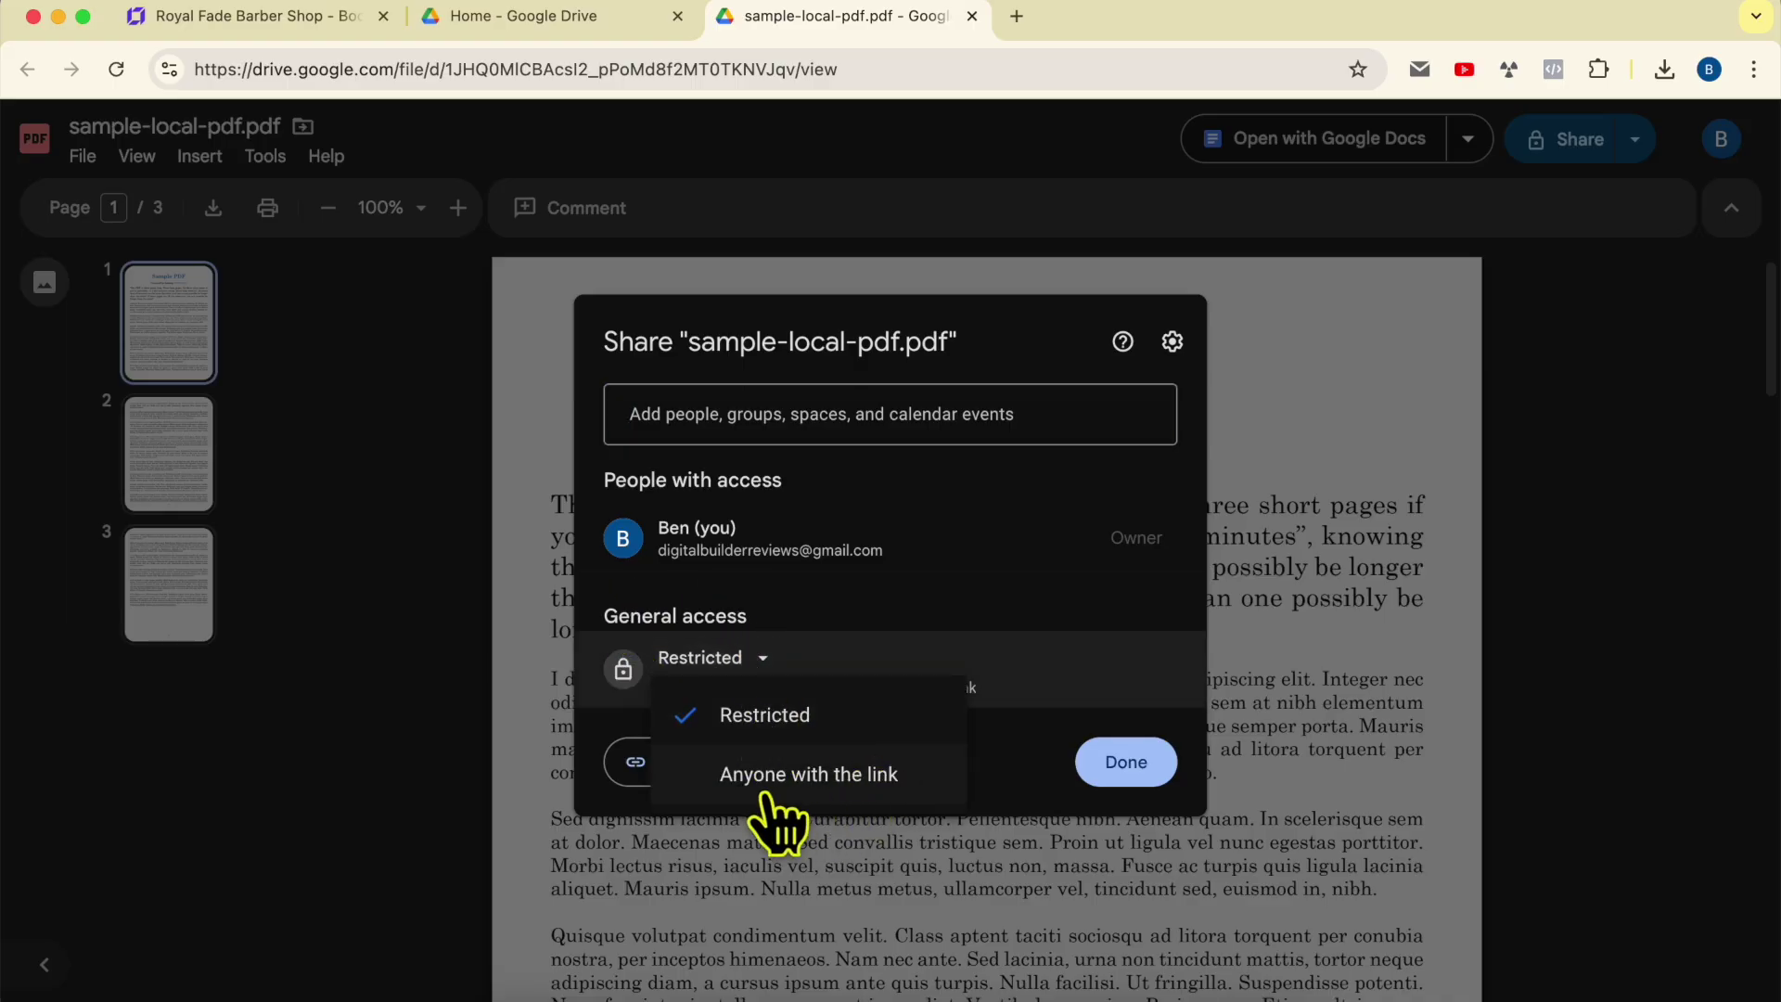
pyautogui.click(848, 781)
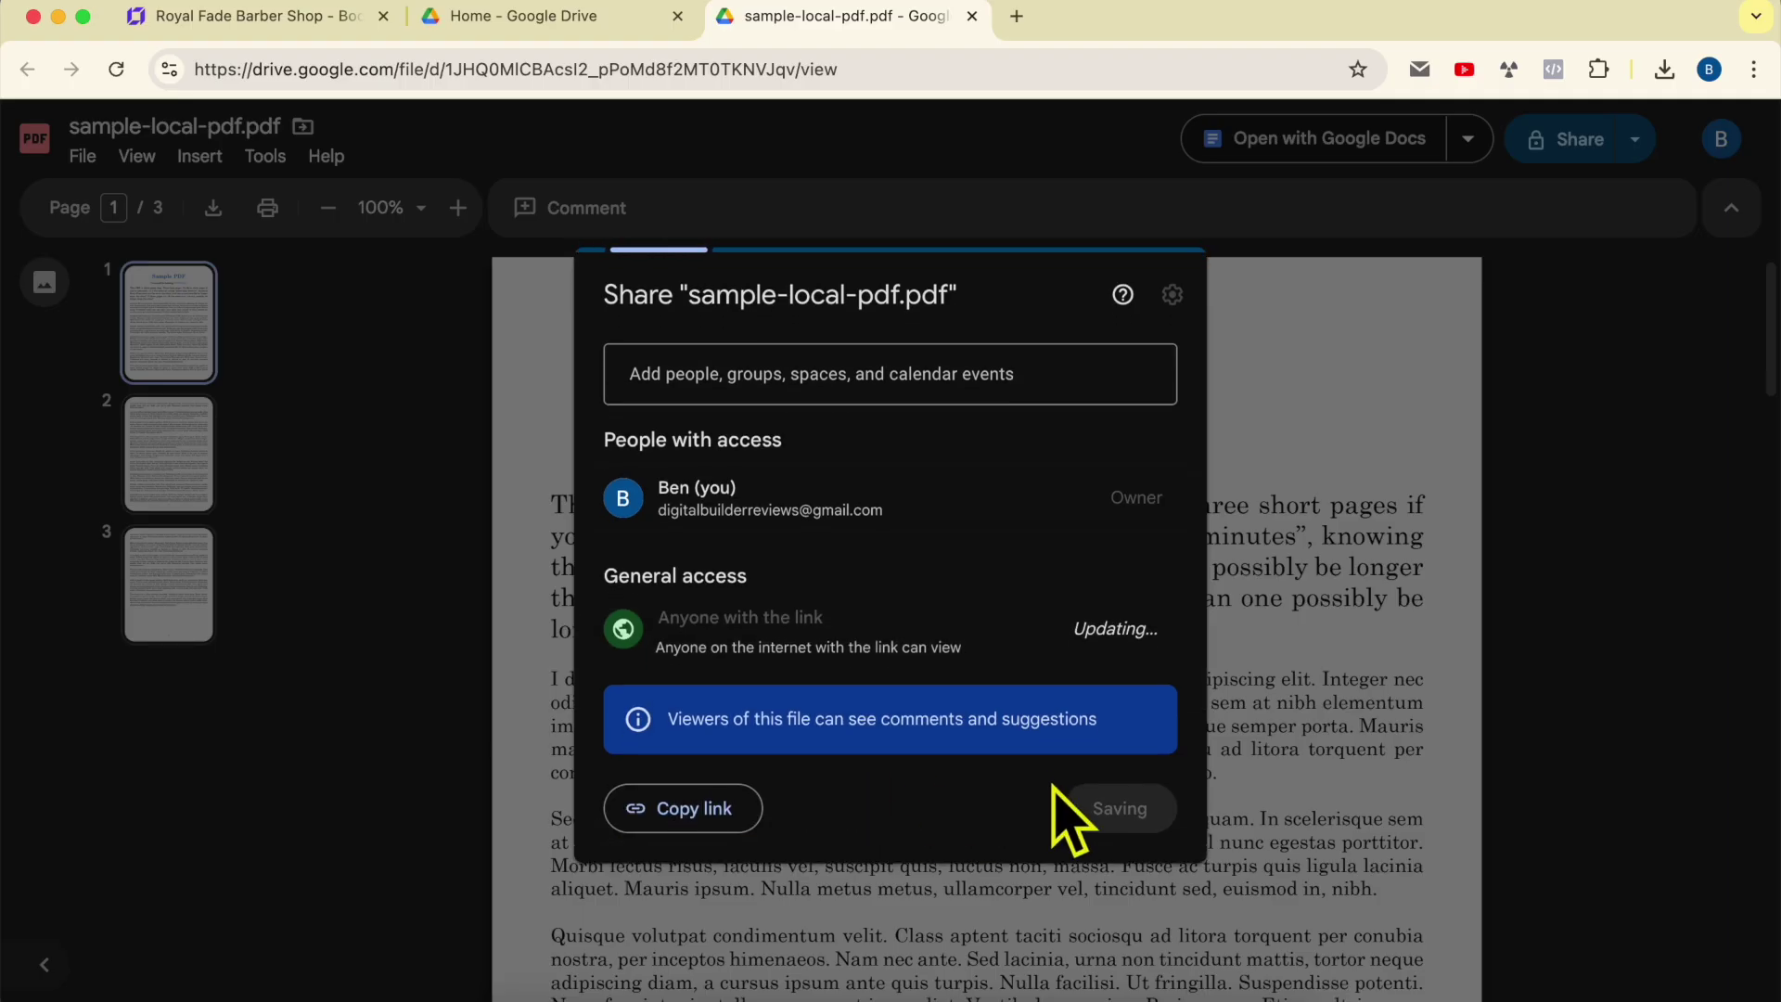
pyautogui.click(1124, 809)
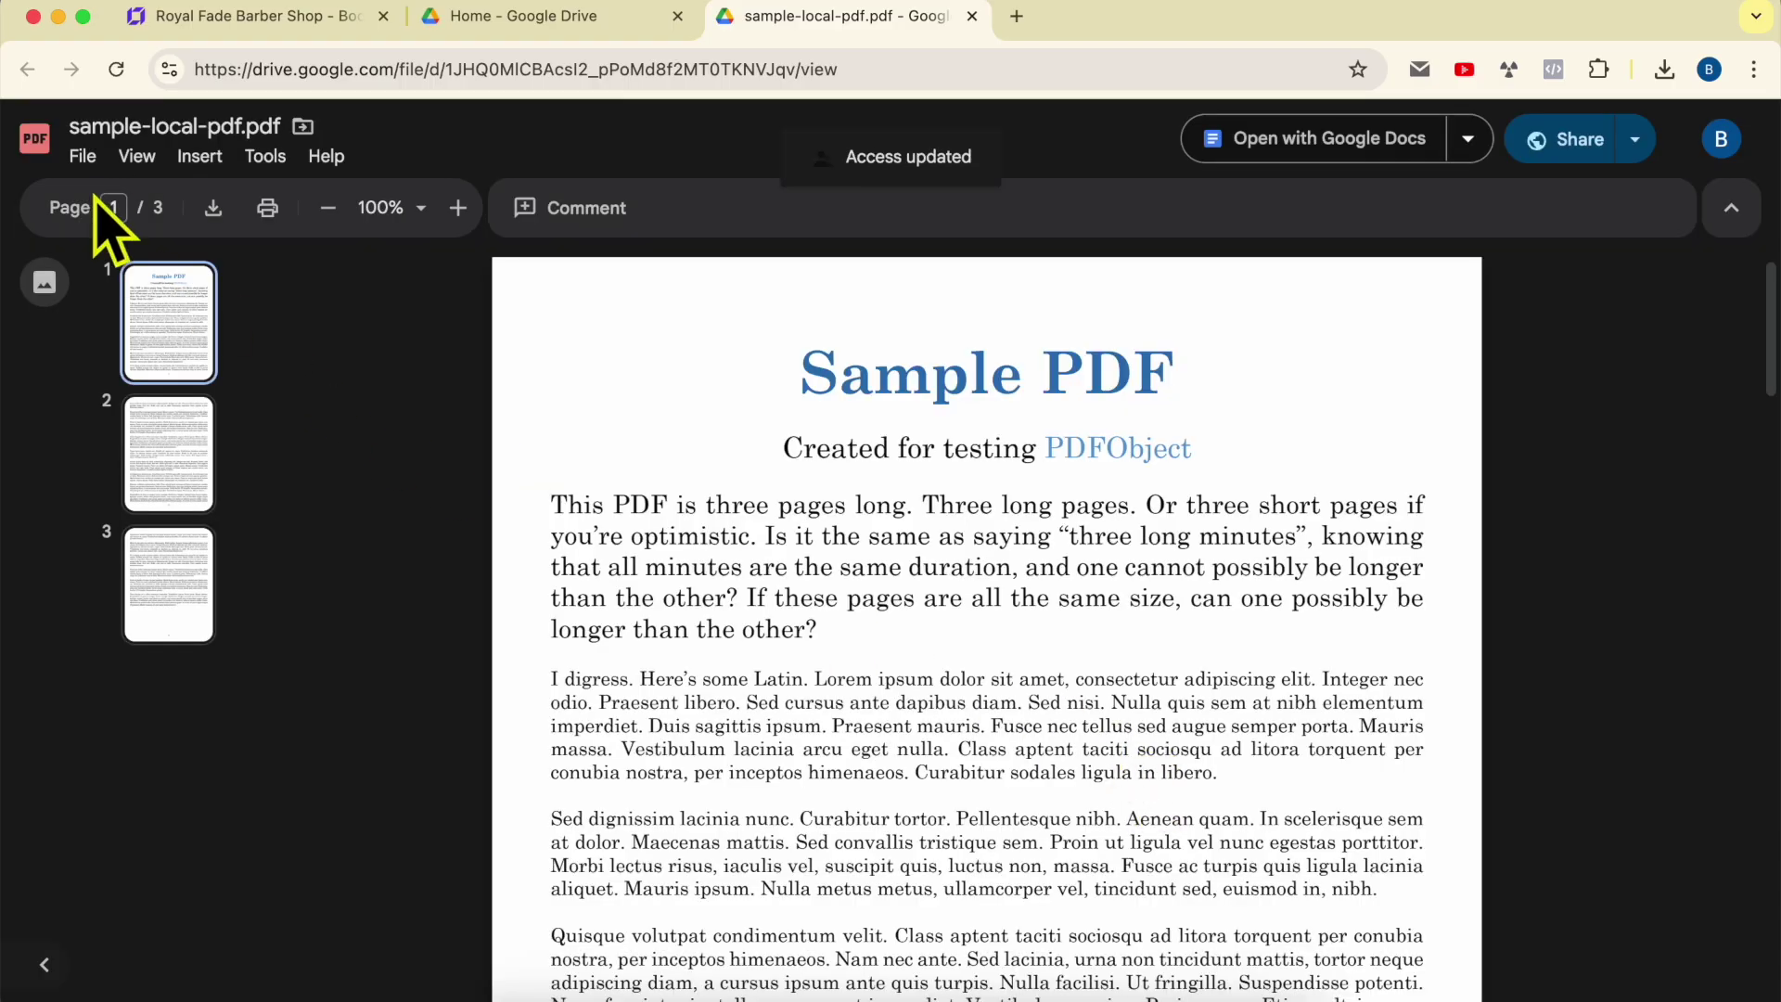
# Get the PDF's embed link and copy the complete iframe HTML code
pyautogui.click(82, 158)
pyautogui.moveTo(139, 306)
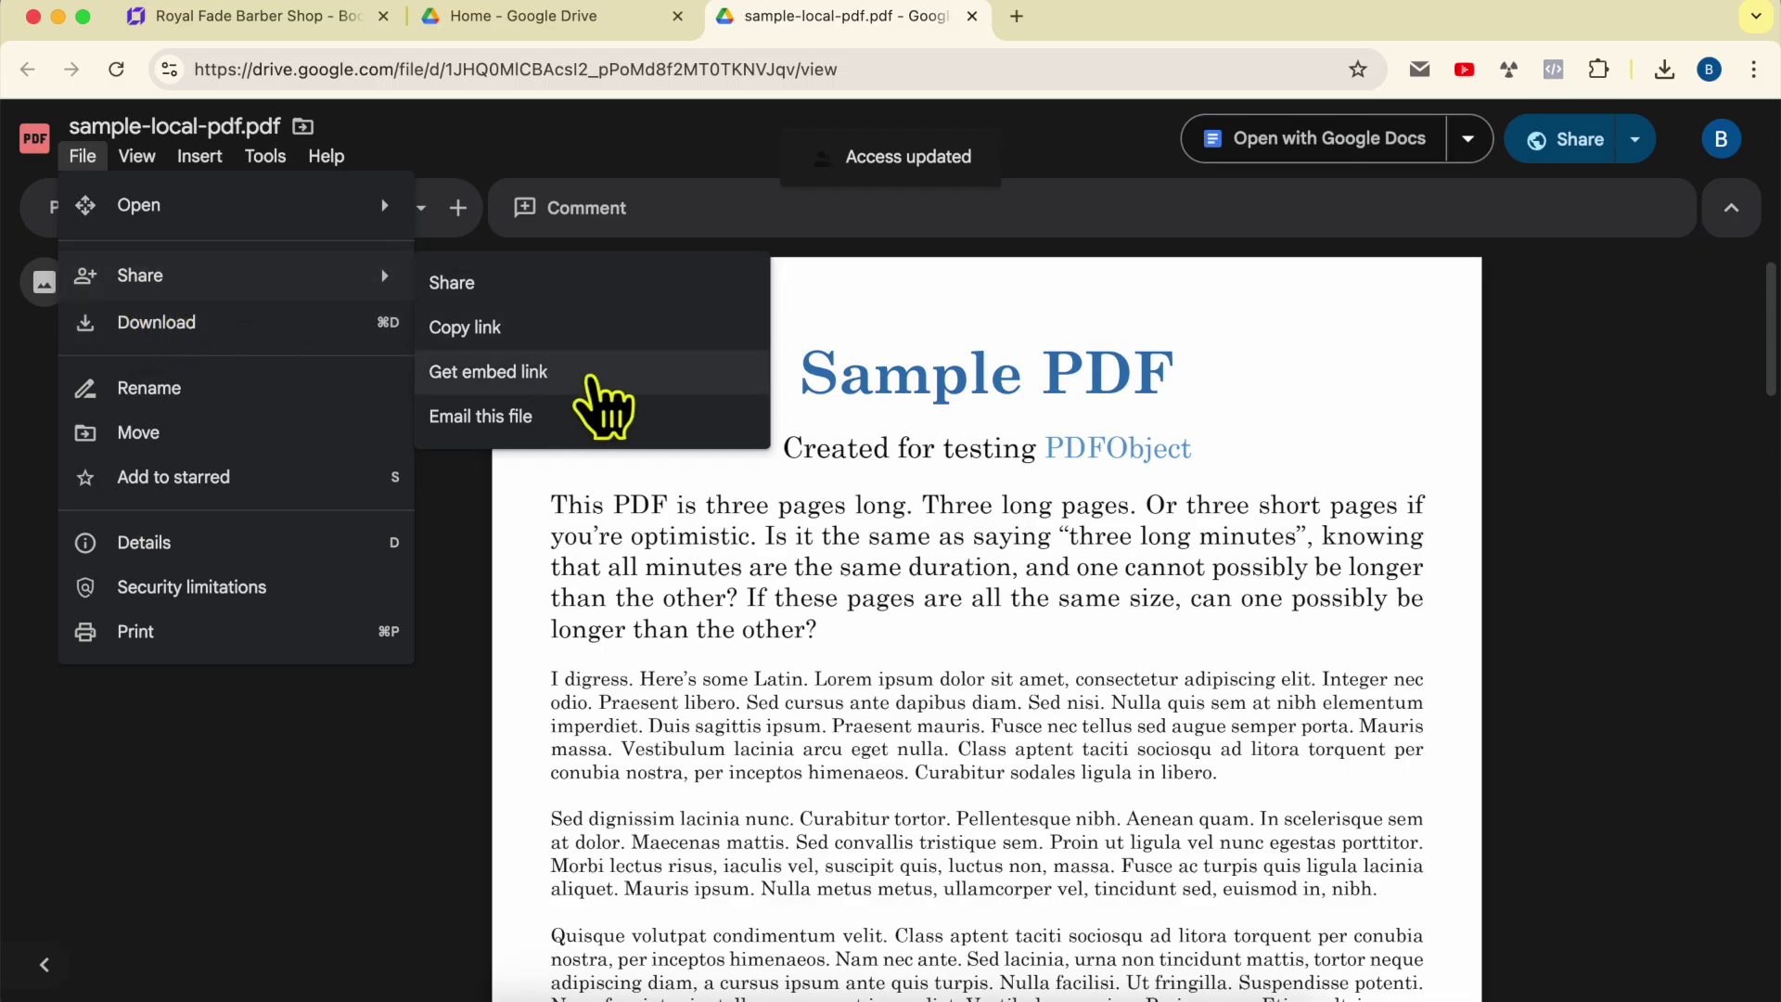
pyautogui.click(591, 375)
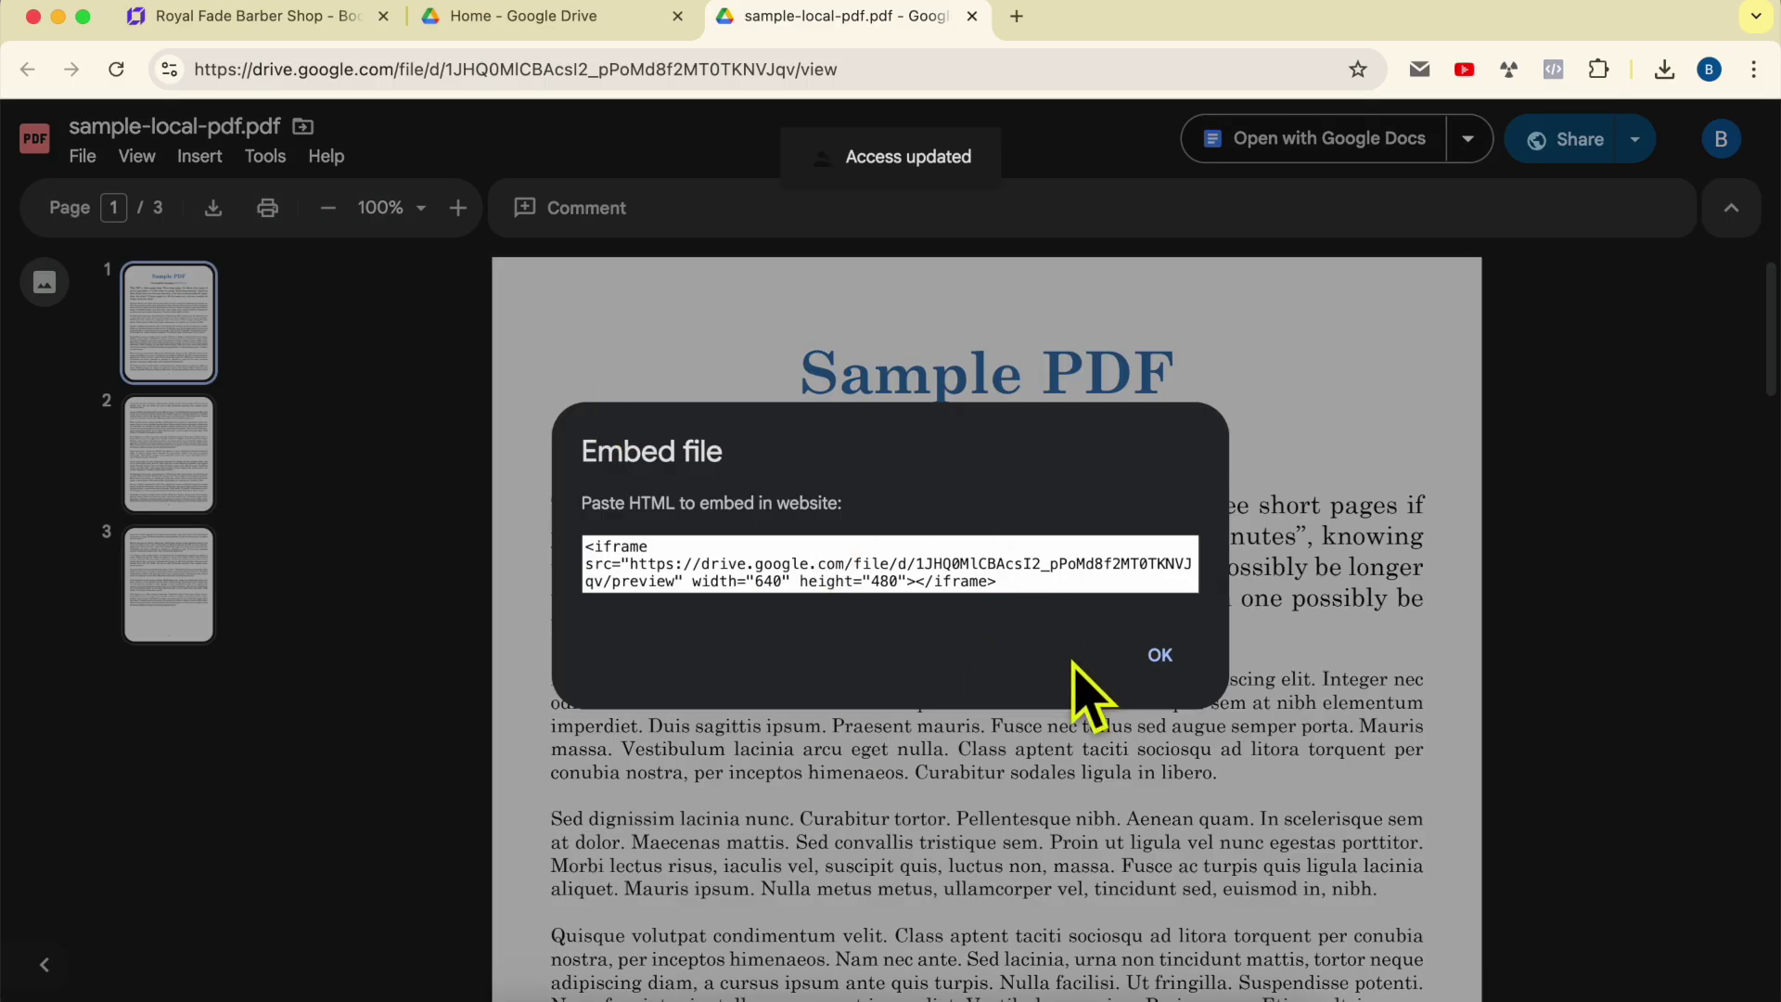
pyautogui.click(900, 565)
pyautogui.press('super+a')
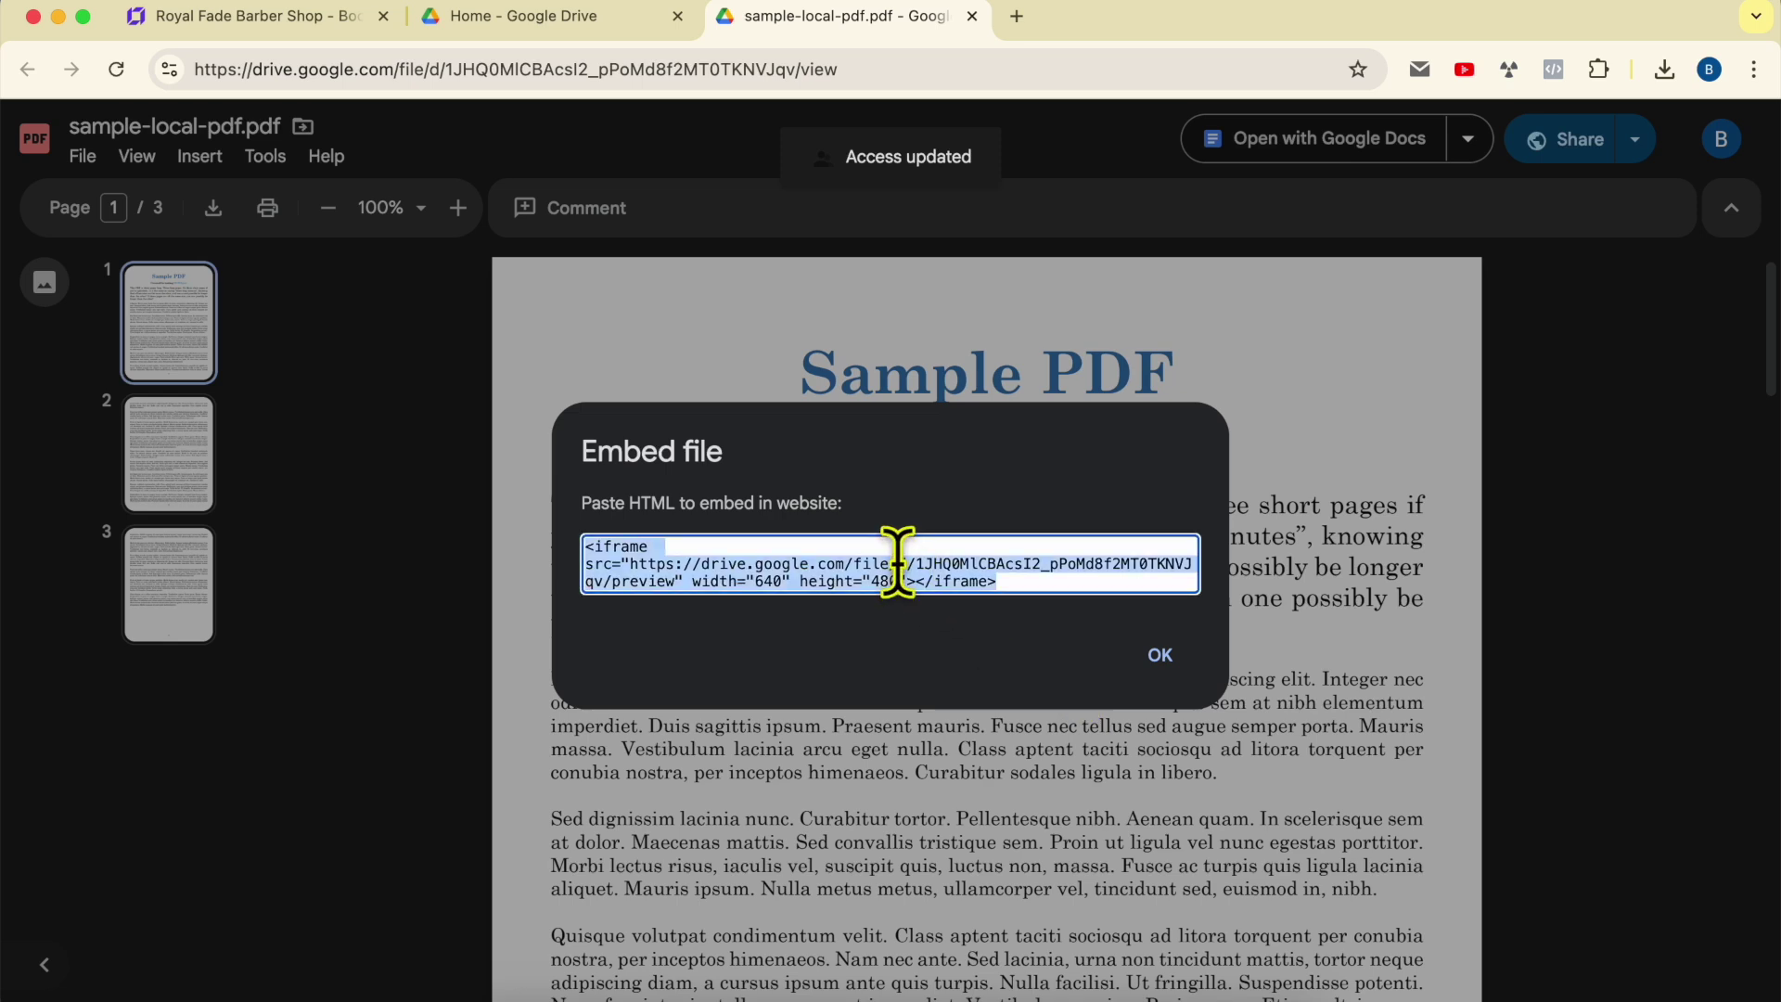
pyautogui.rightClick(898, 562)
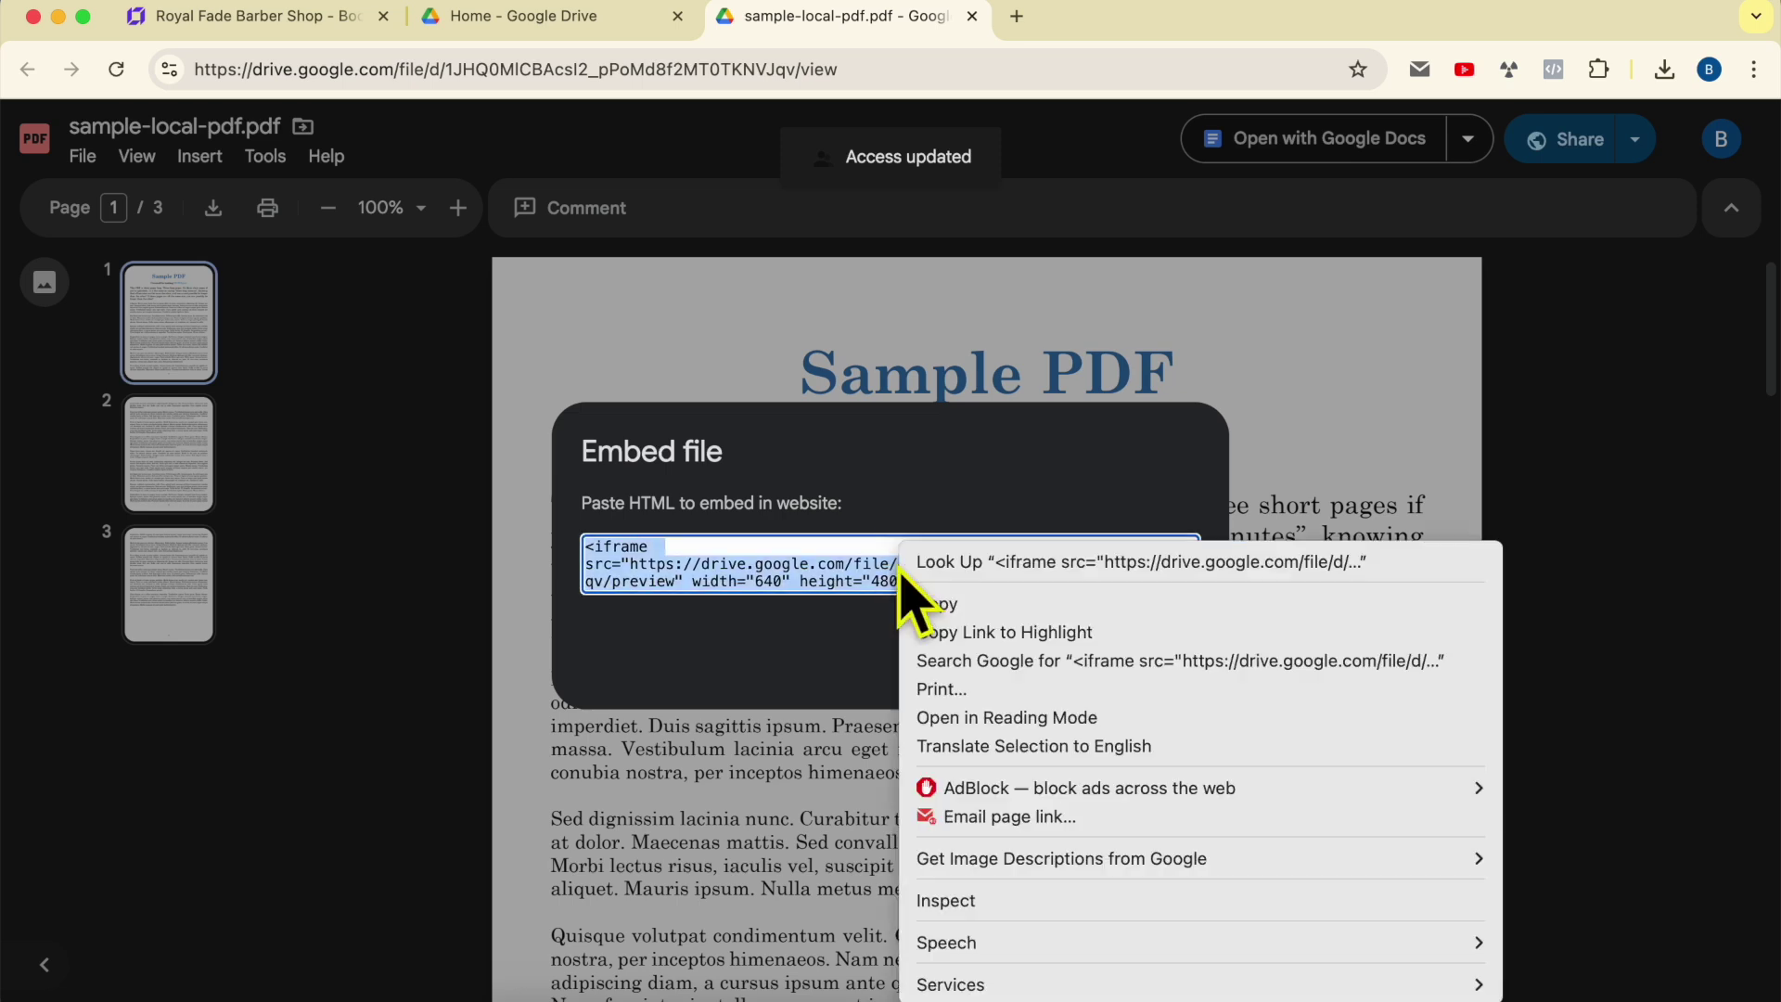
pyautogui.click(965, 605)
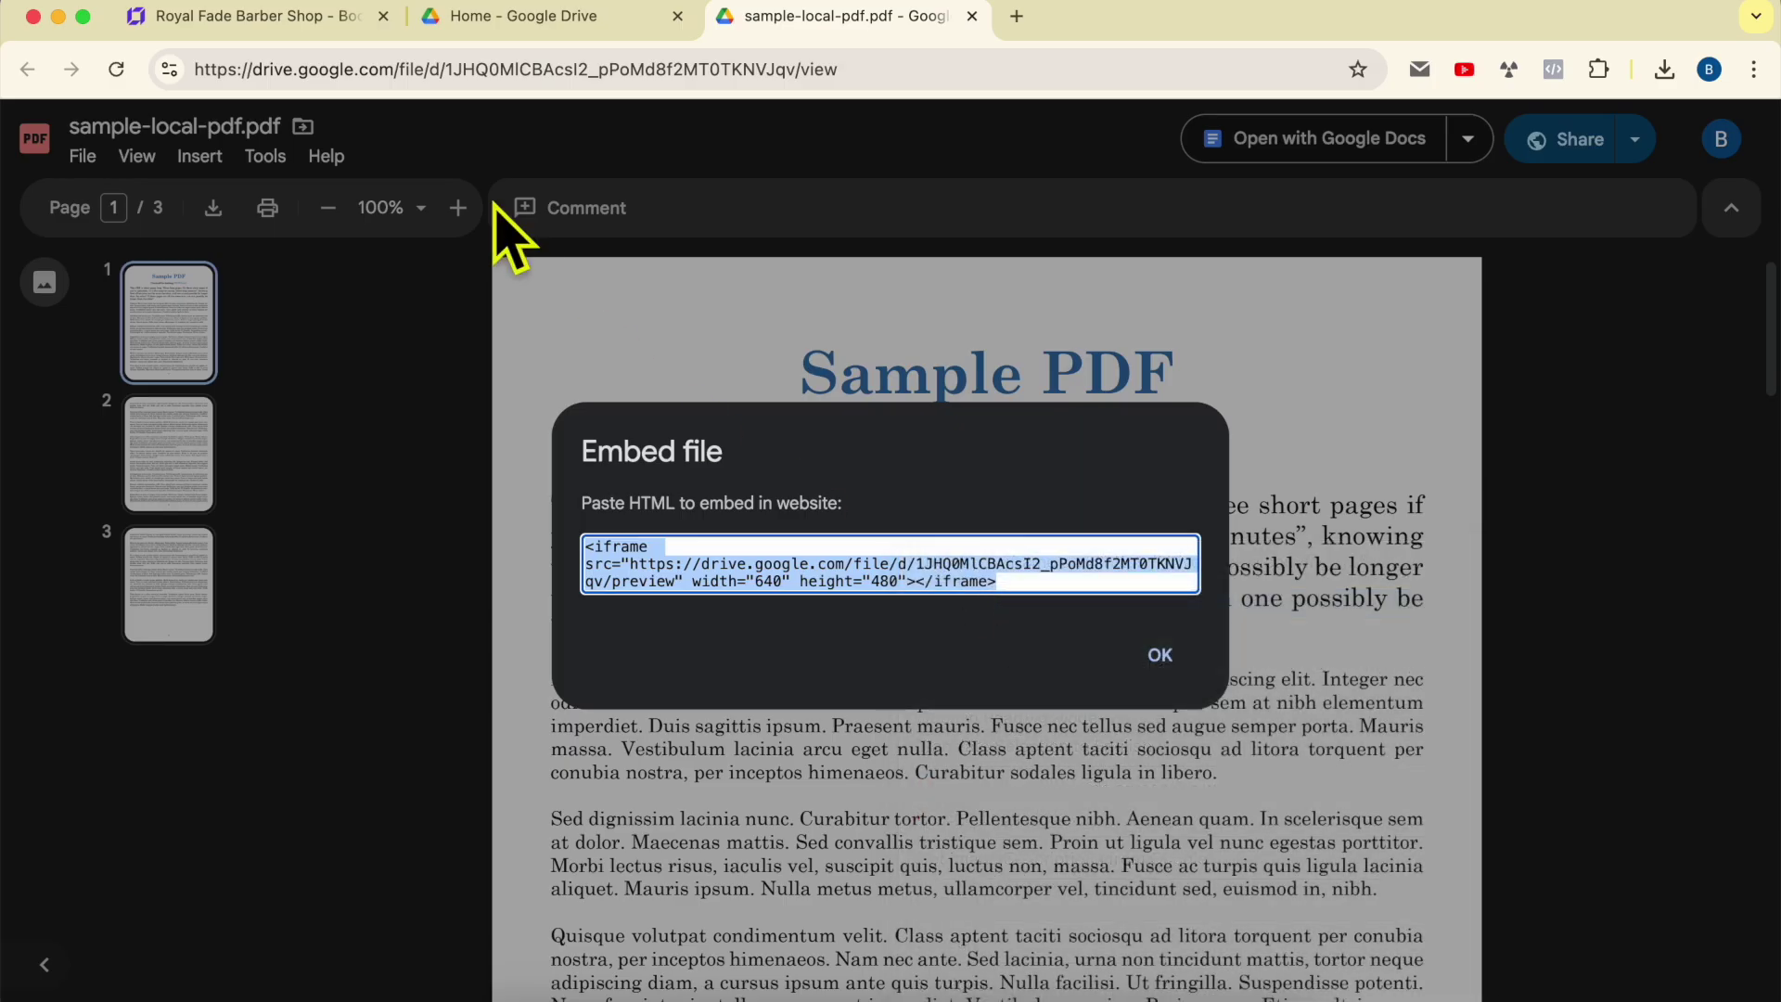
# Switch to the Hostinger Website Builder and replace the embed element's placeholder code with the copied Google Drive iframe code
pyautogui.click(274, 21)
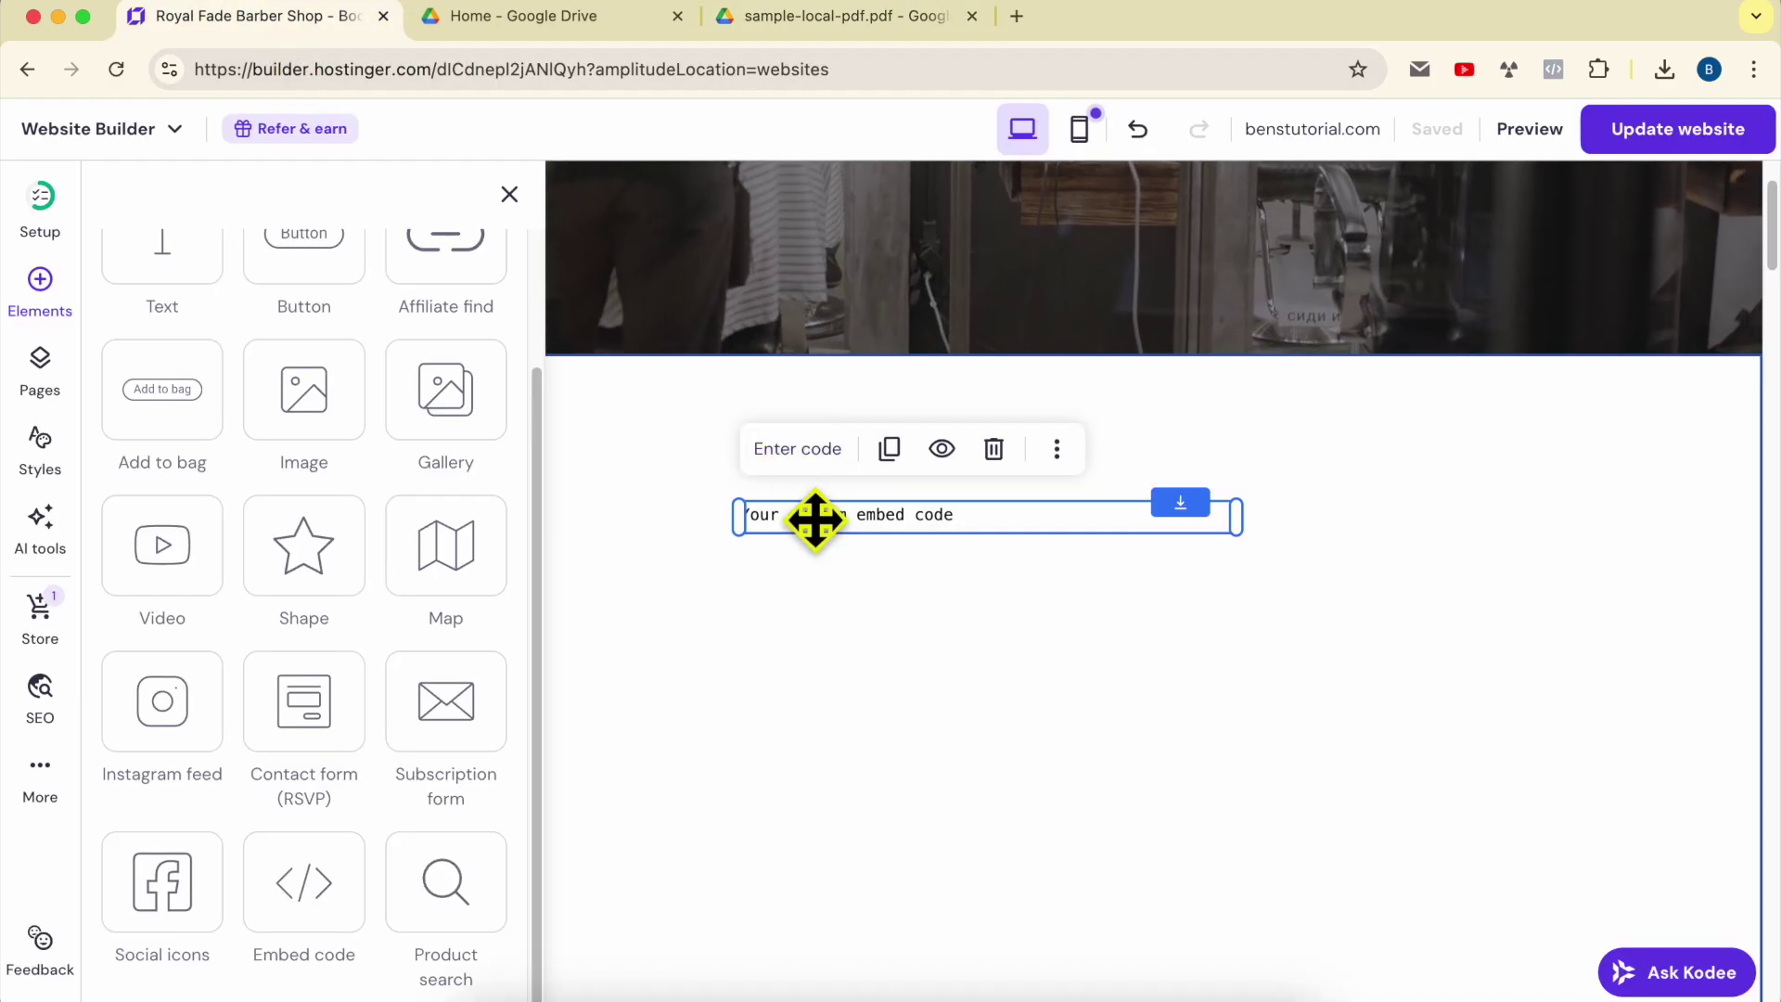
pyautogui.click(870, 614)
pyautogui.click(847, 517)
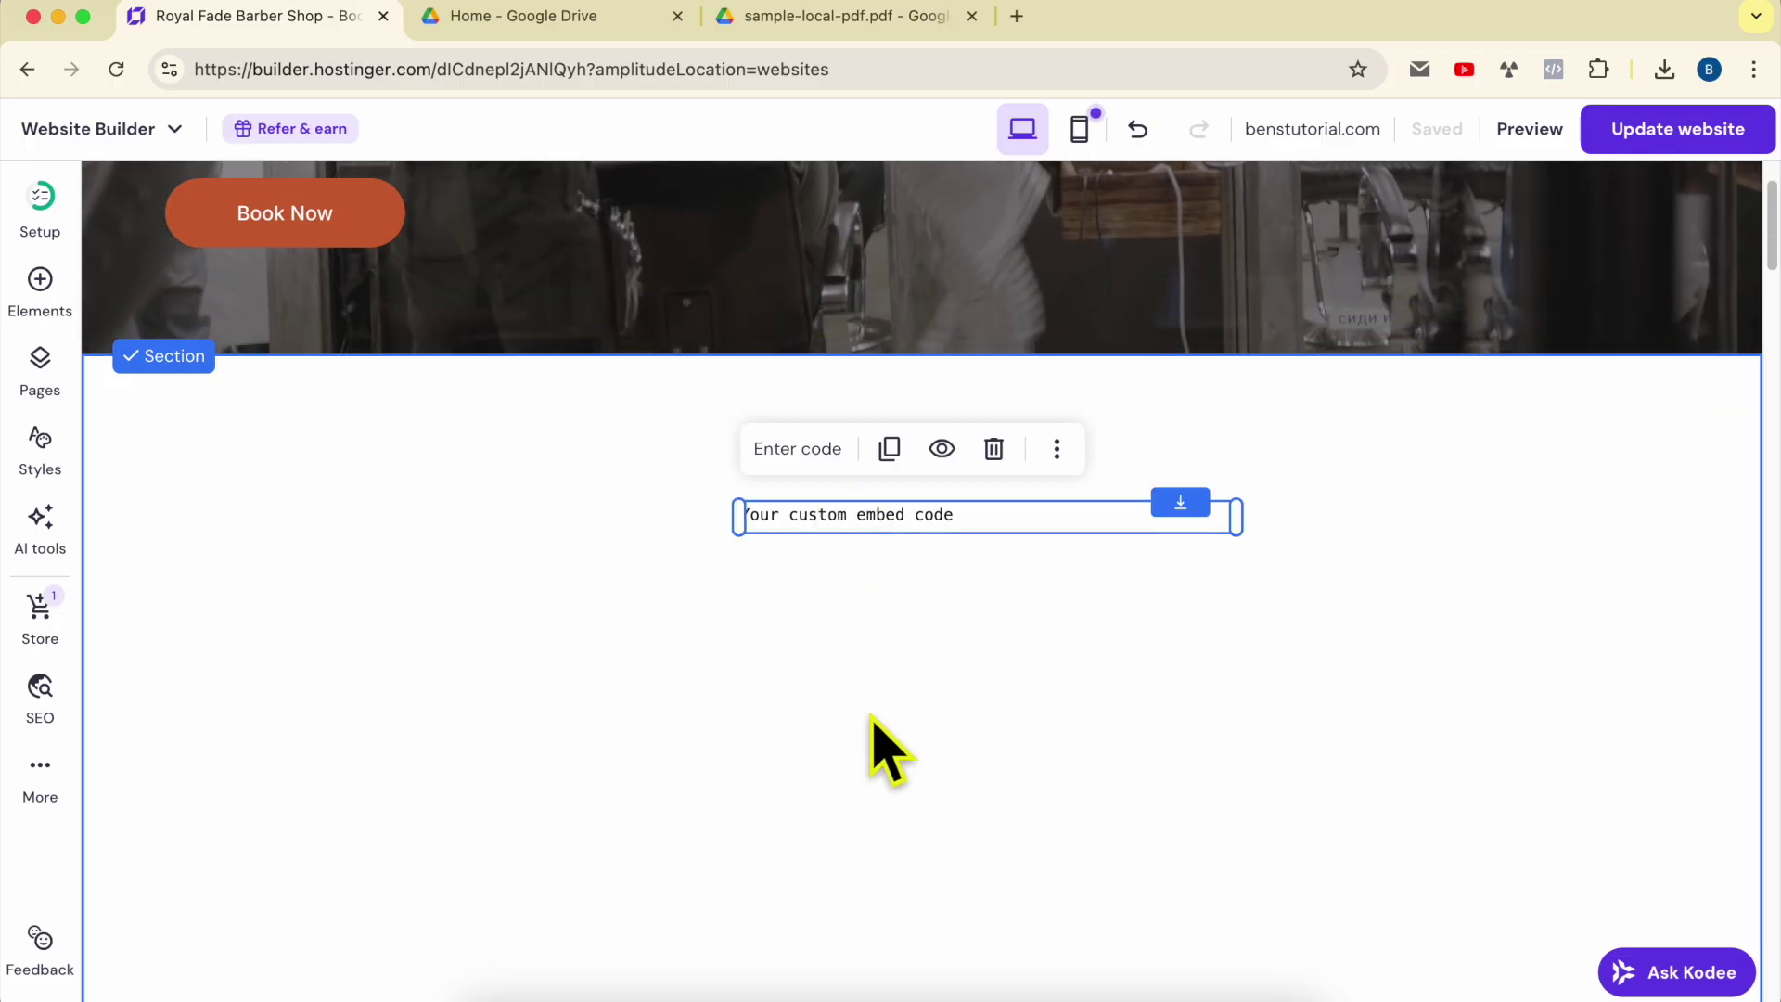
pyautogui.click(788, 454)
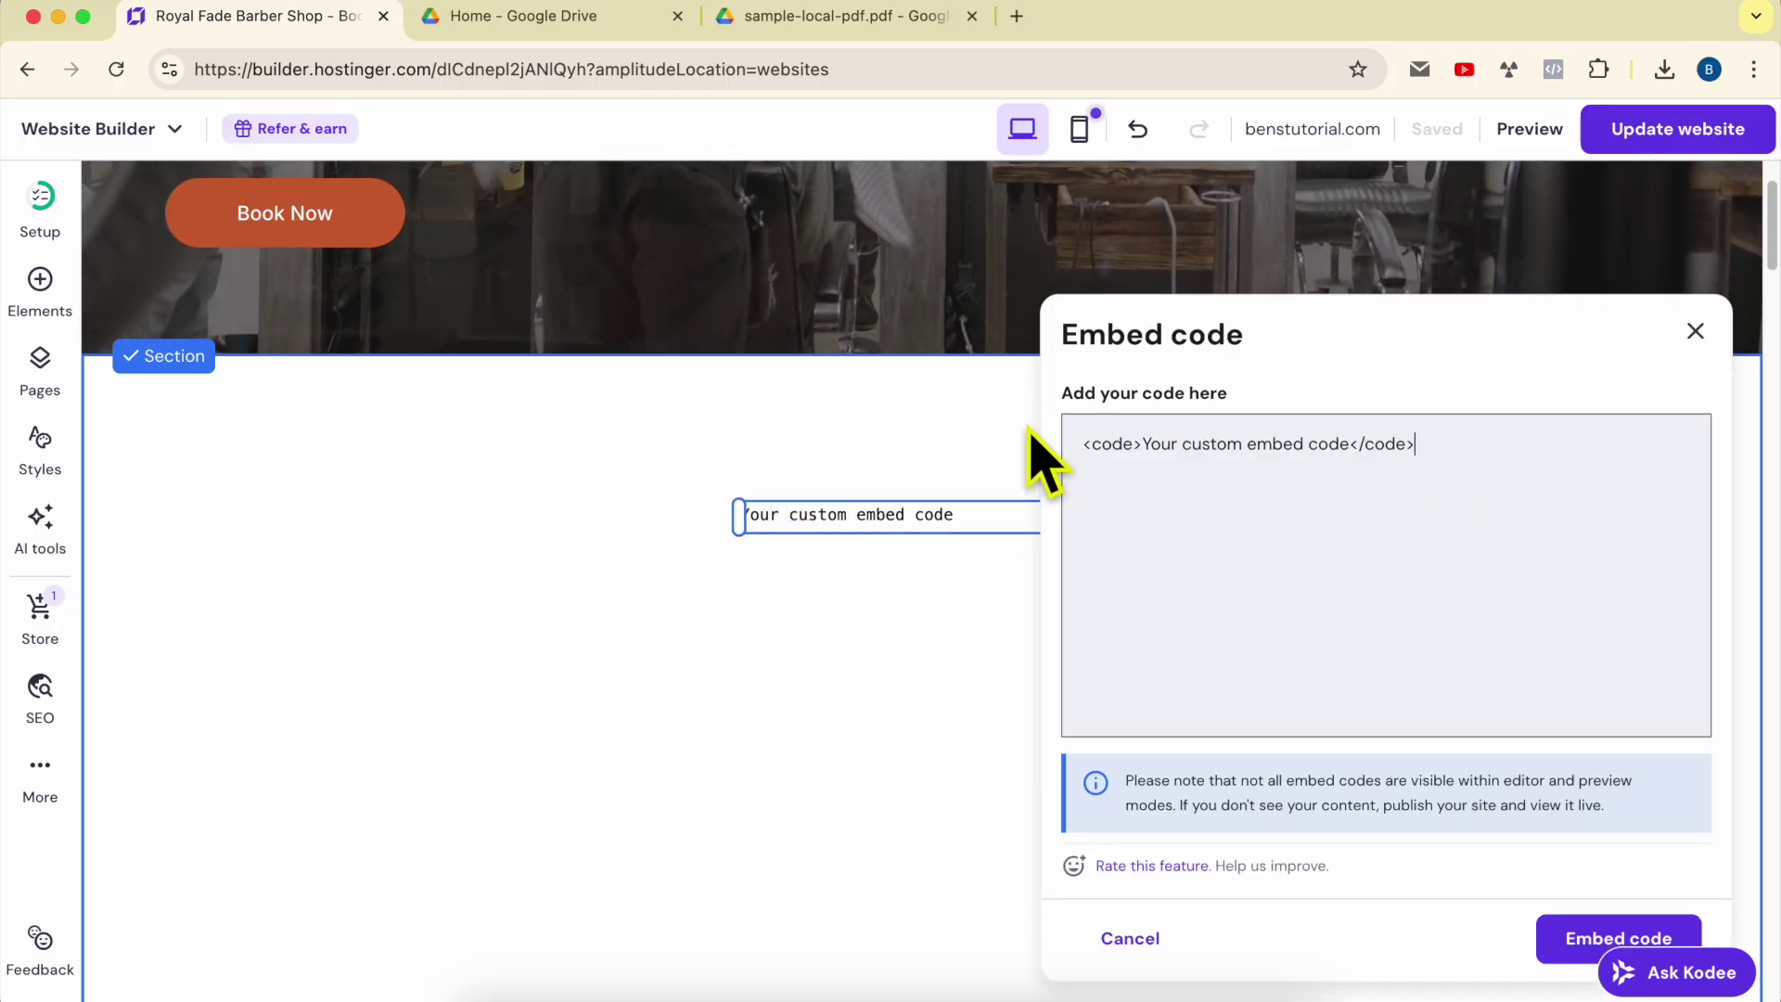
pyautogui.tripleClick(1193, 468)
pyautogui.press('BackSpace')
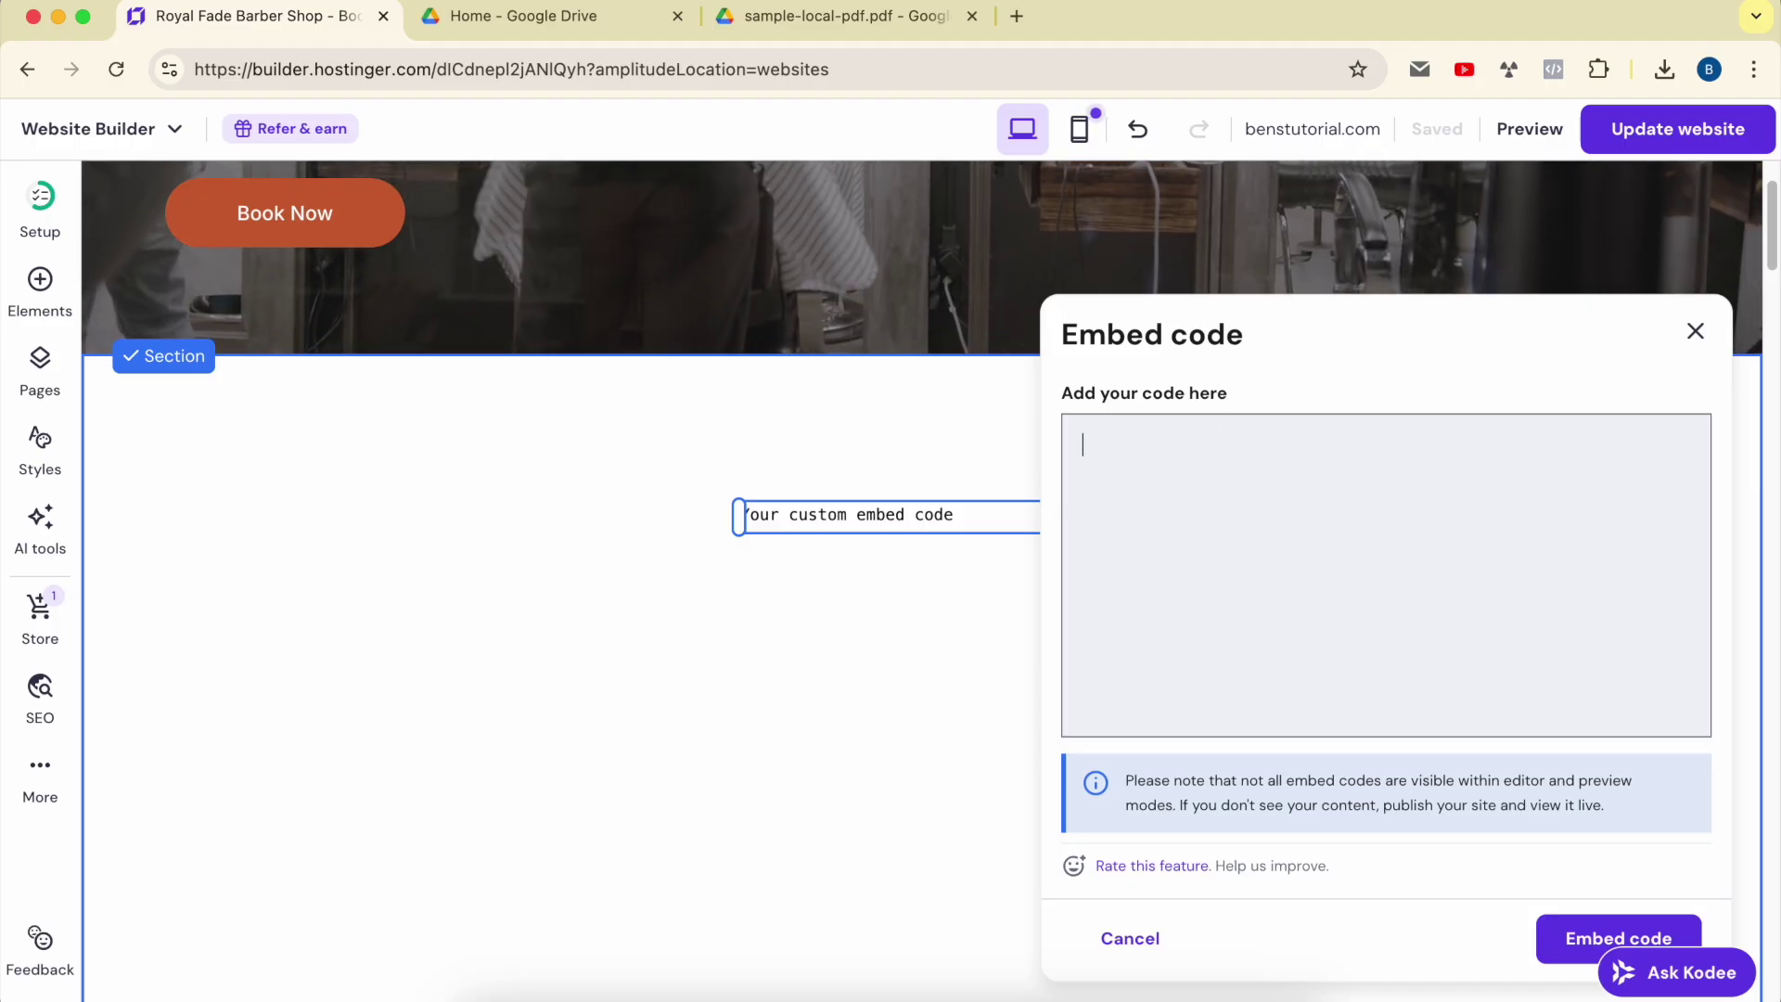
pyautogui.rightClick(1216, 546)
pyautogui.click(1280, 633)
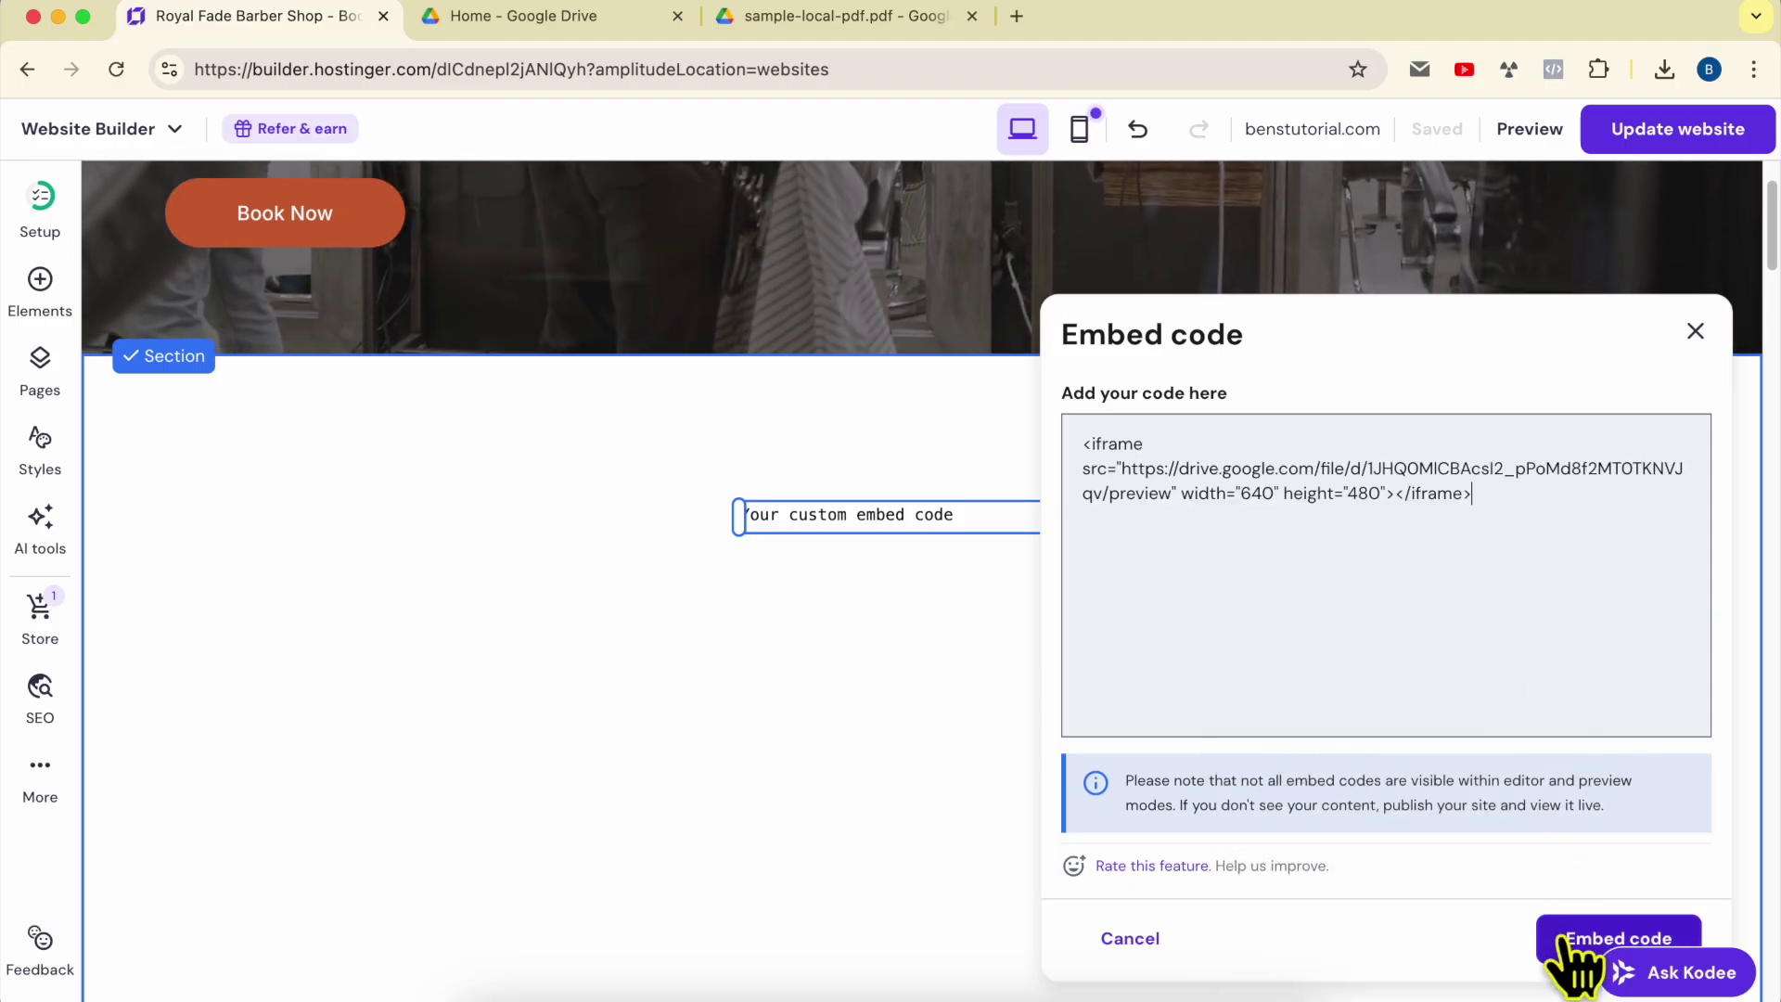
pyautogui.click(1573, 956)
# Update the website and open the live site to check the embedded PDF below the hero section
pyautogui.click(1433, 646)
pyautogui.scroll(-2, 1391, 663)
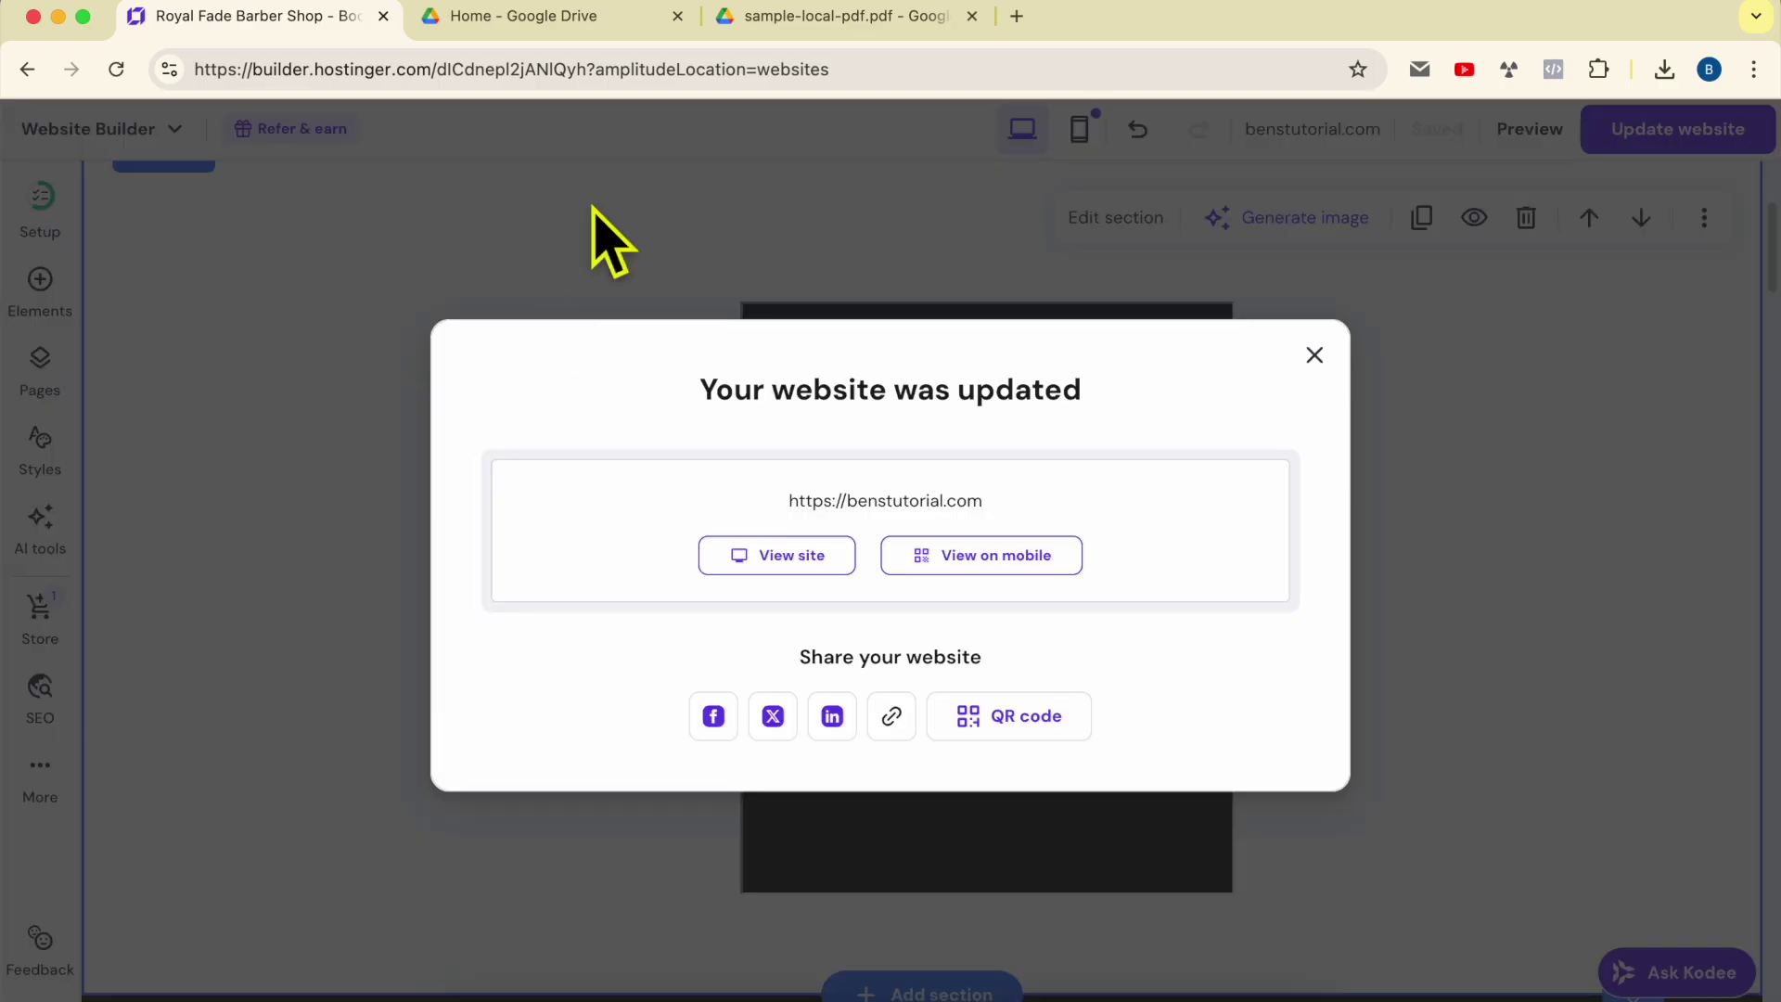
pyautogui.tripleClick(840, 388)
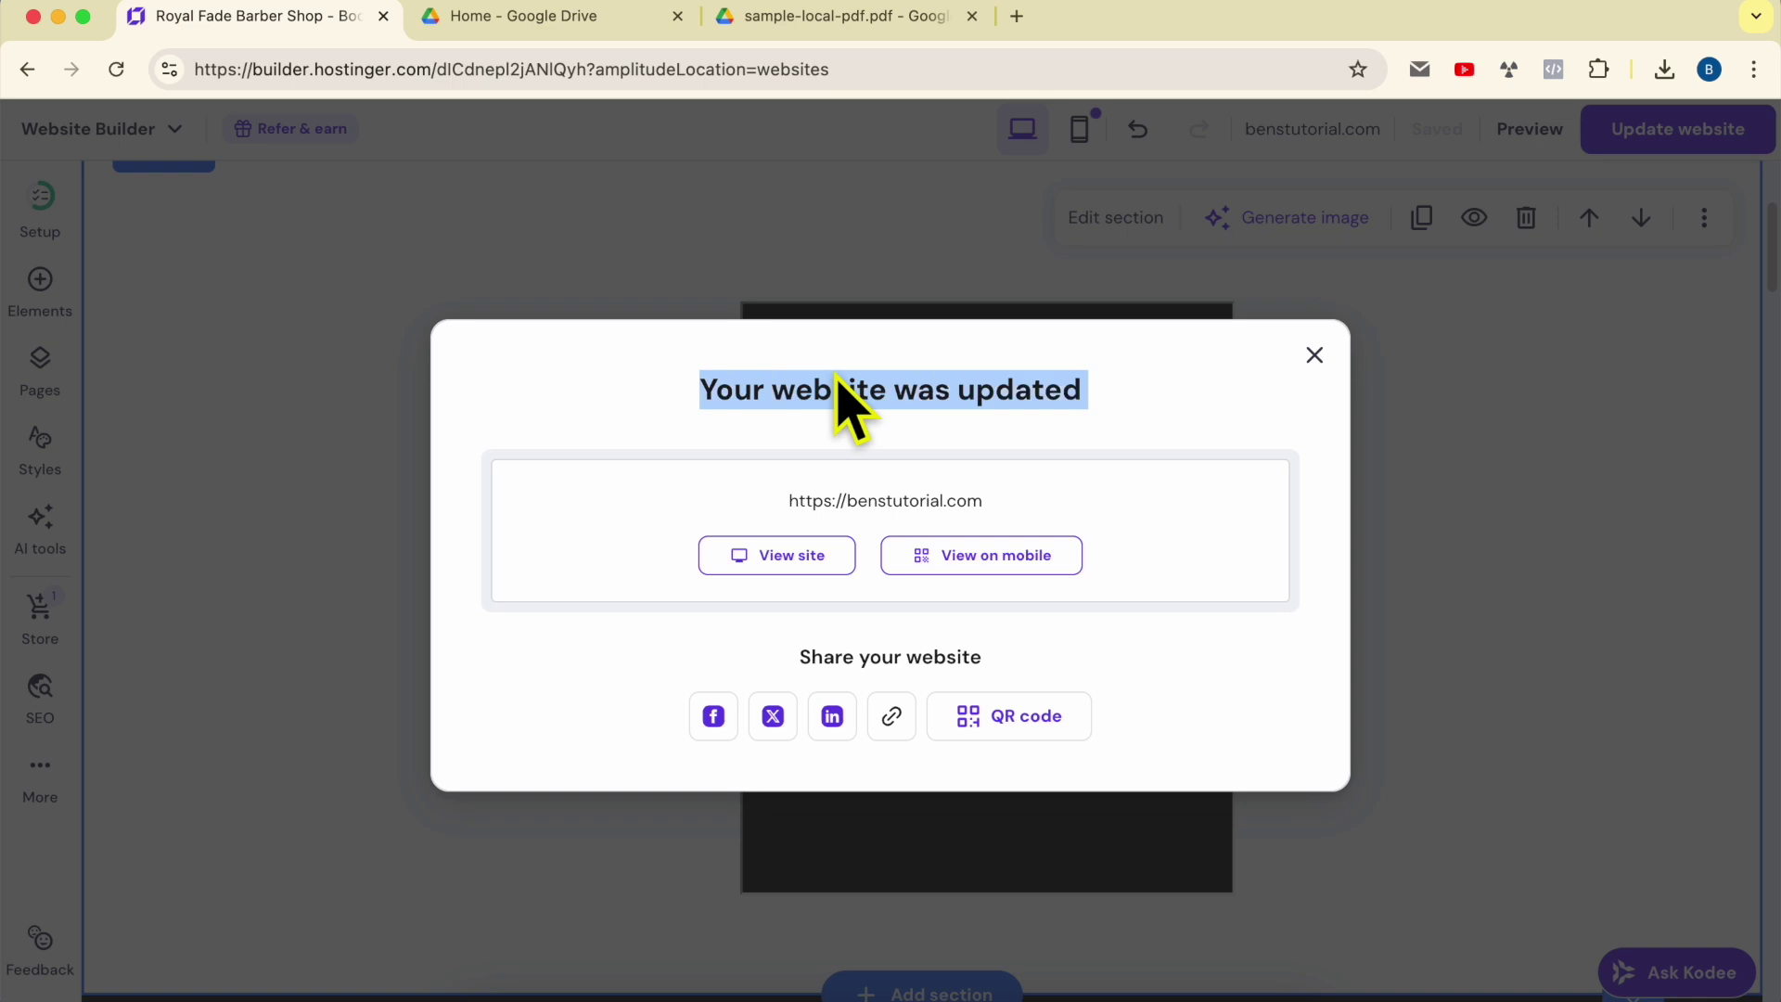
pyautogui.click(779, 562)
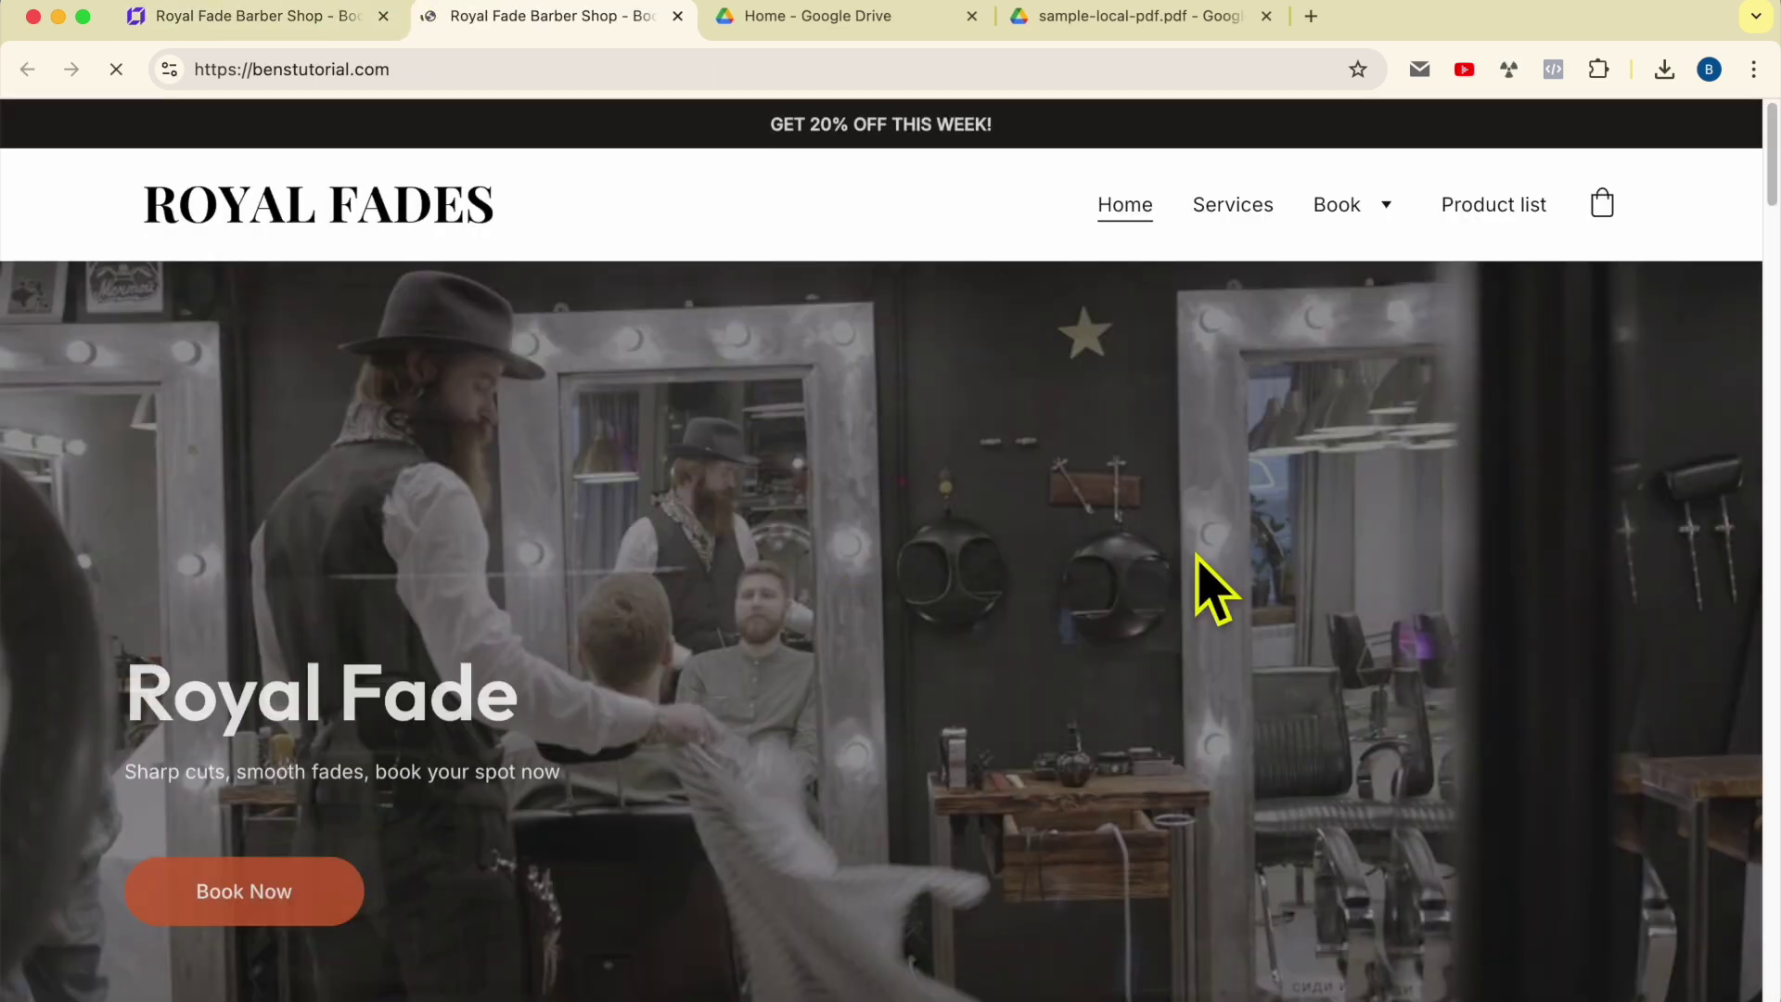
pyautogui.scroll(-5, 1198, 562)
pyautogui.scroll(-3, 1205, 588)
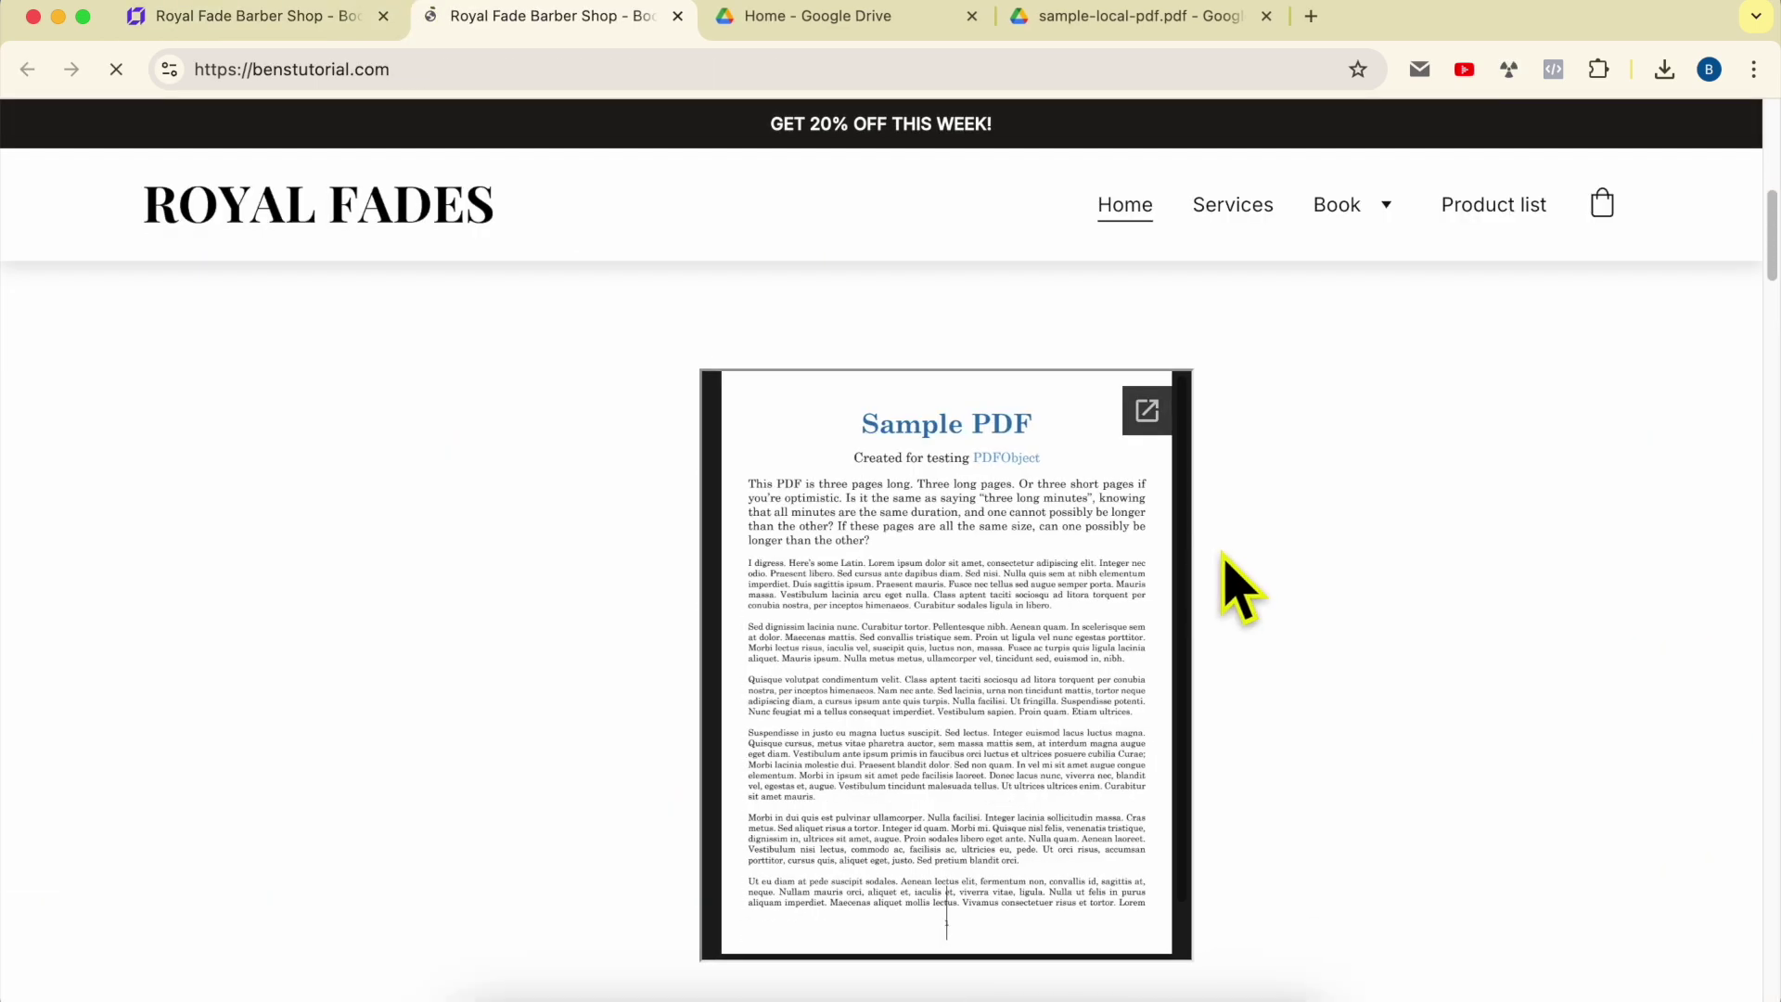
pyautogui.tripleClick(950, 657)
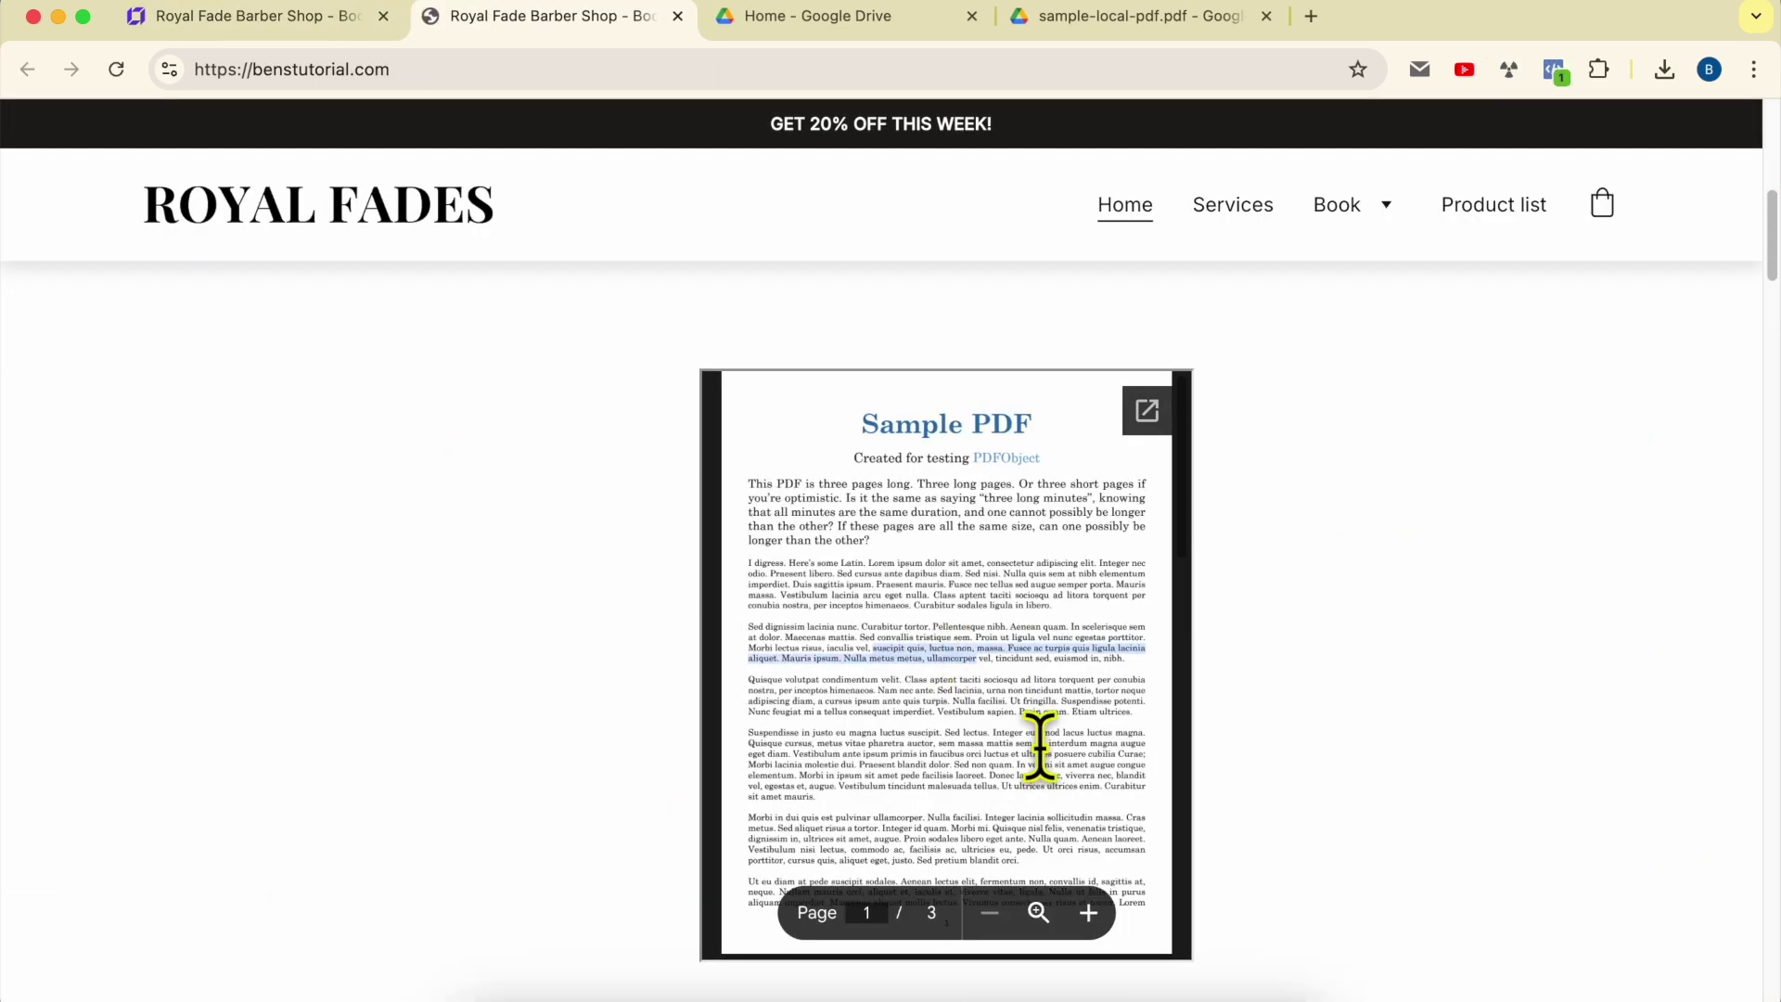
# Return to the website builder and widen the PDF embed element within its section
pyautogui.click(331, 35)
pyautogui.moveTo(1033, 504); pyautogui.dragTo(1069, 584)
pyautogui.moveTo(853, 565); pyautogui.dragTo(1340, 445)
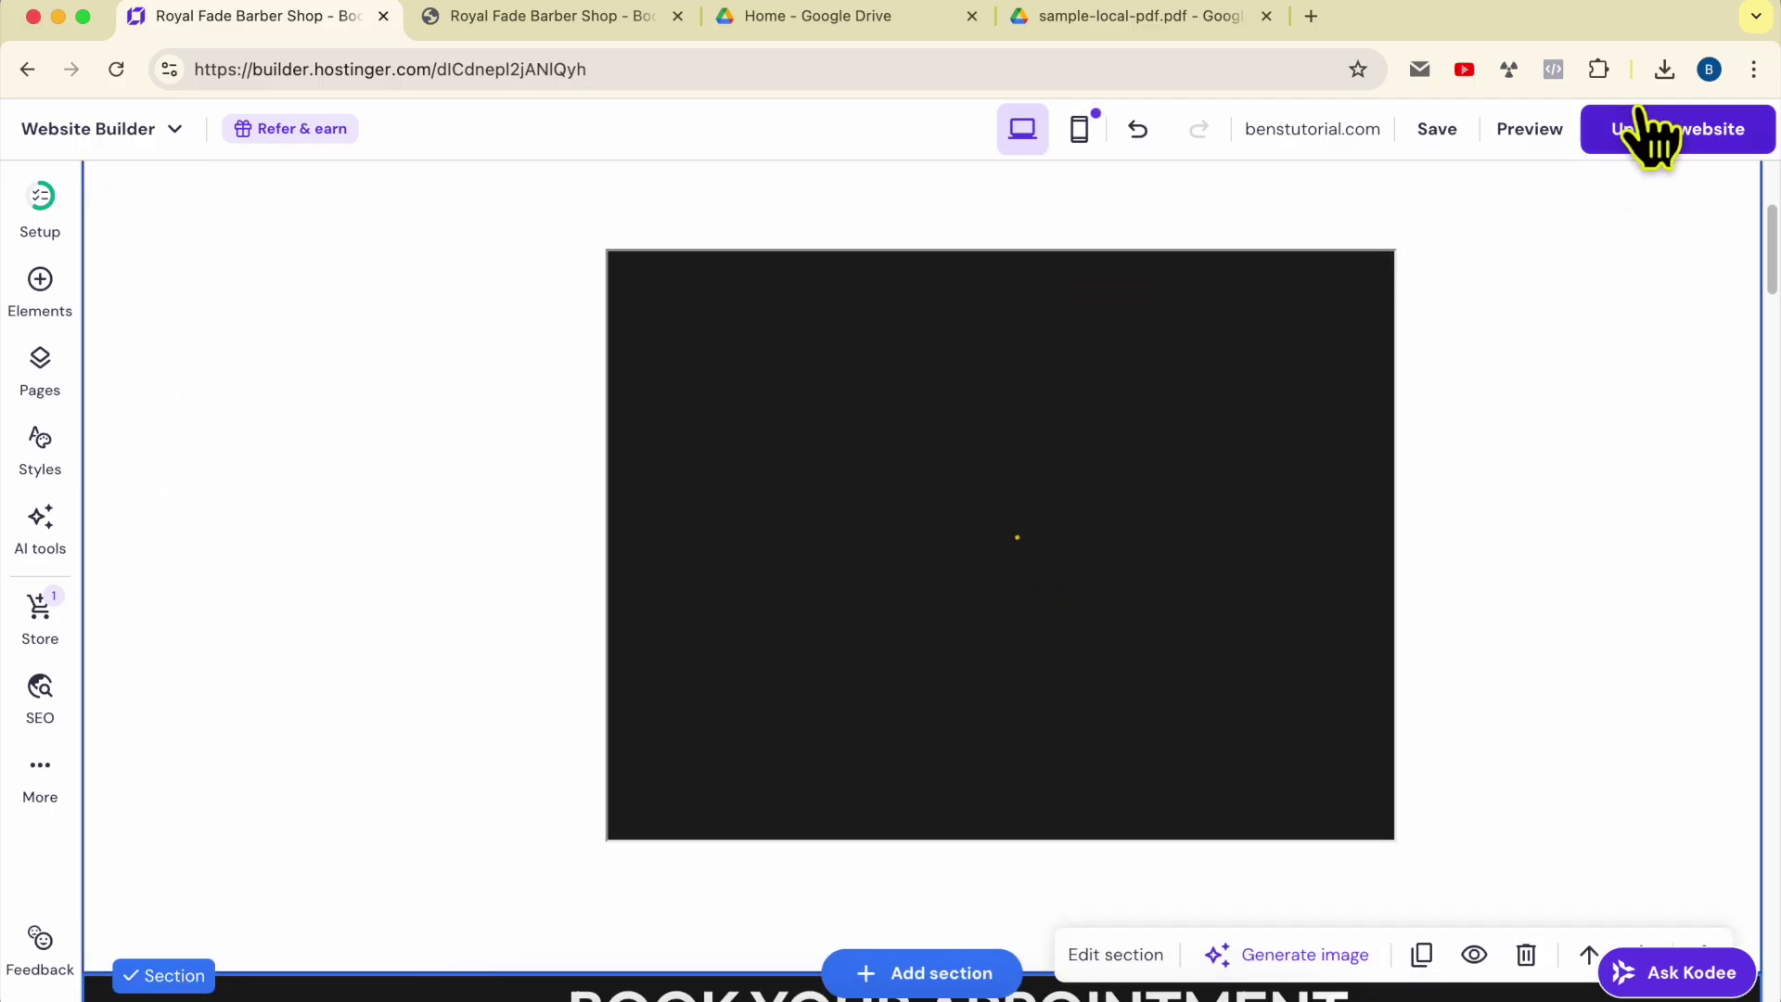
# Publish the widened PDF embed and view it on the live site
pyautogui.click(1650, 127)
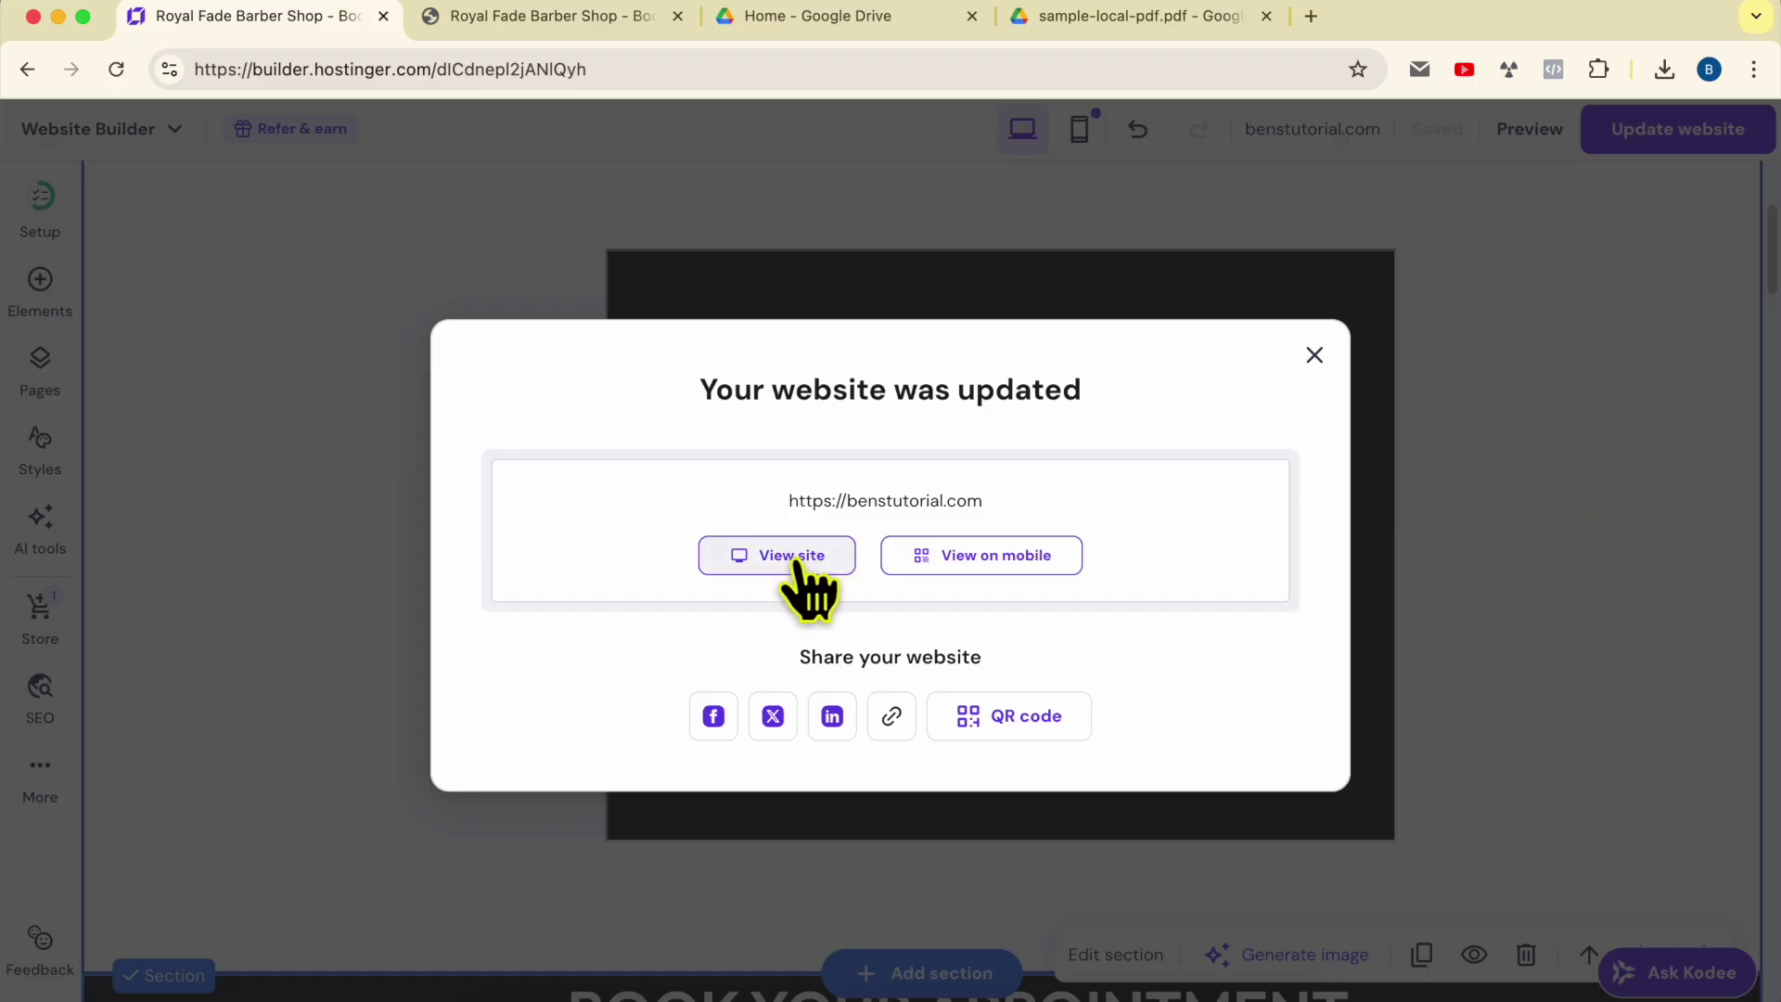
pyautogui.click(792, 555)
pyautogui.scroll(-10, 1002, 556)
pyautogui.scroll(1, 1299, 580)
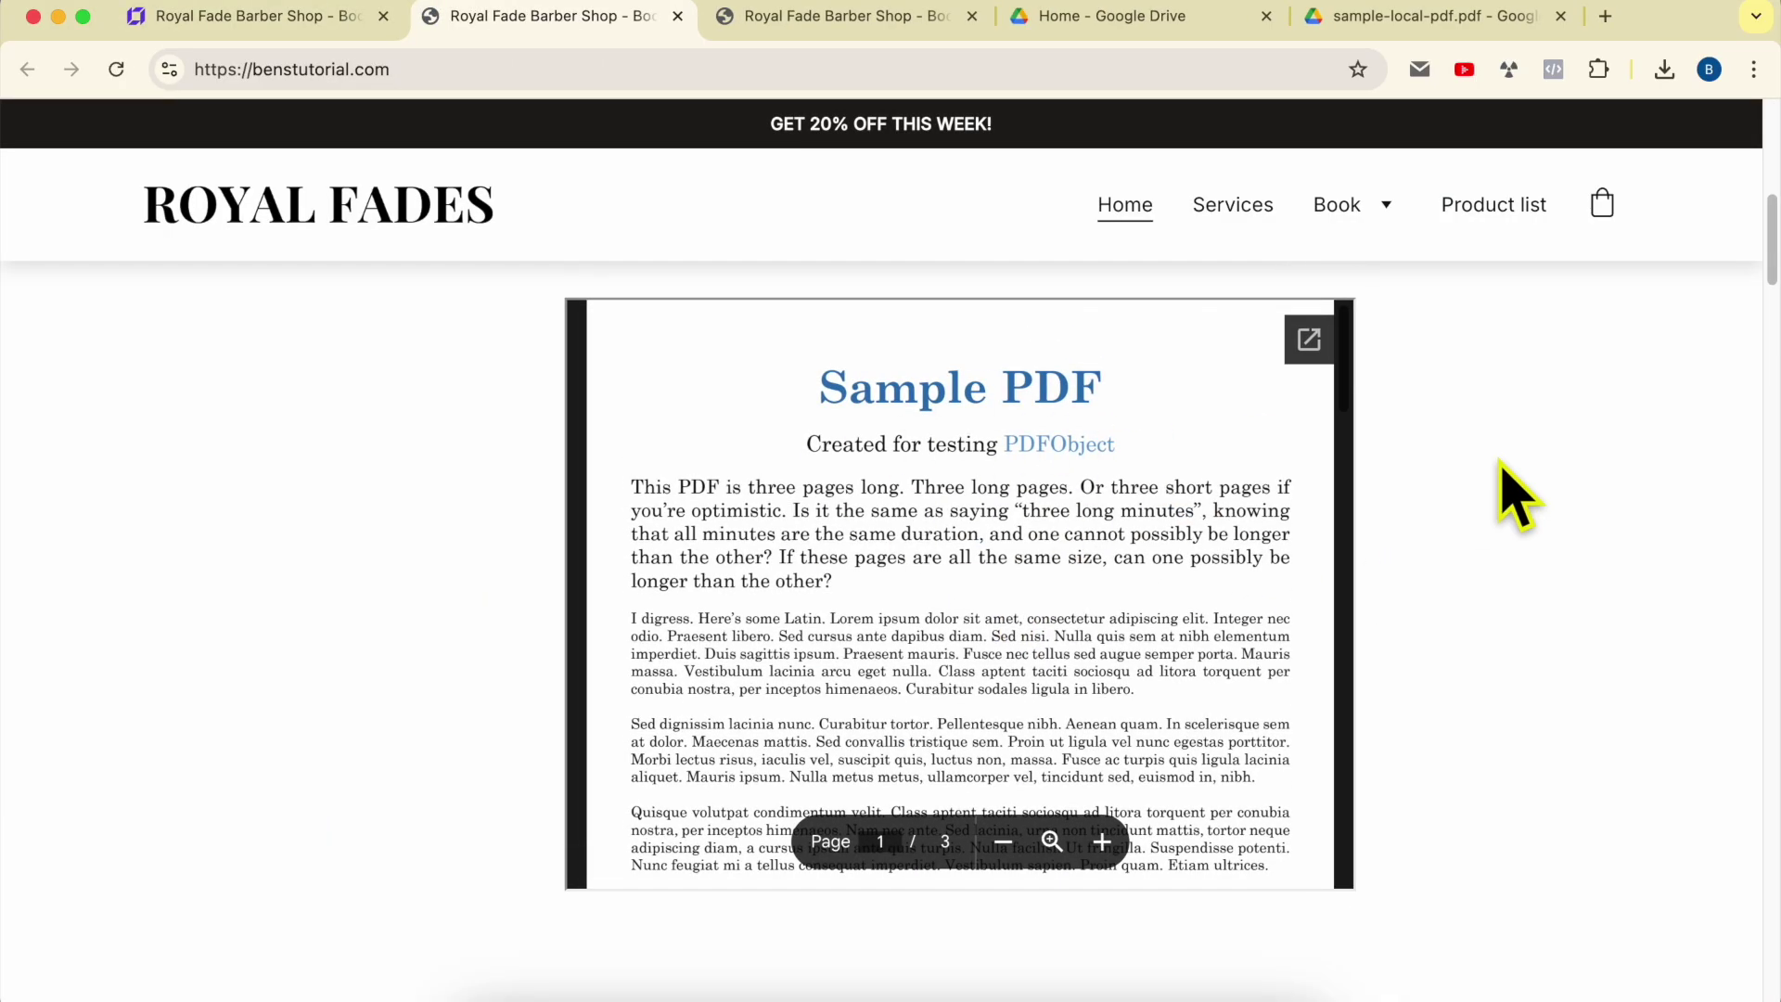
# Back in the website builder, set the PDF iframe's width to 1040 and height to 600 in its embed code
pyautogui.click(180, 18)
pyautogui.click(761, 390)
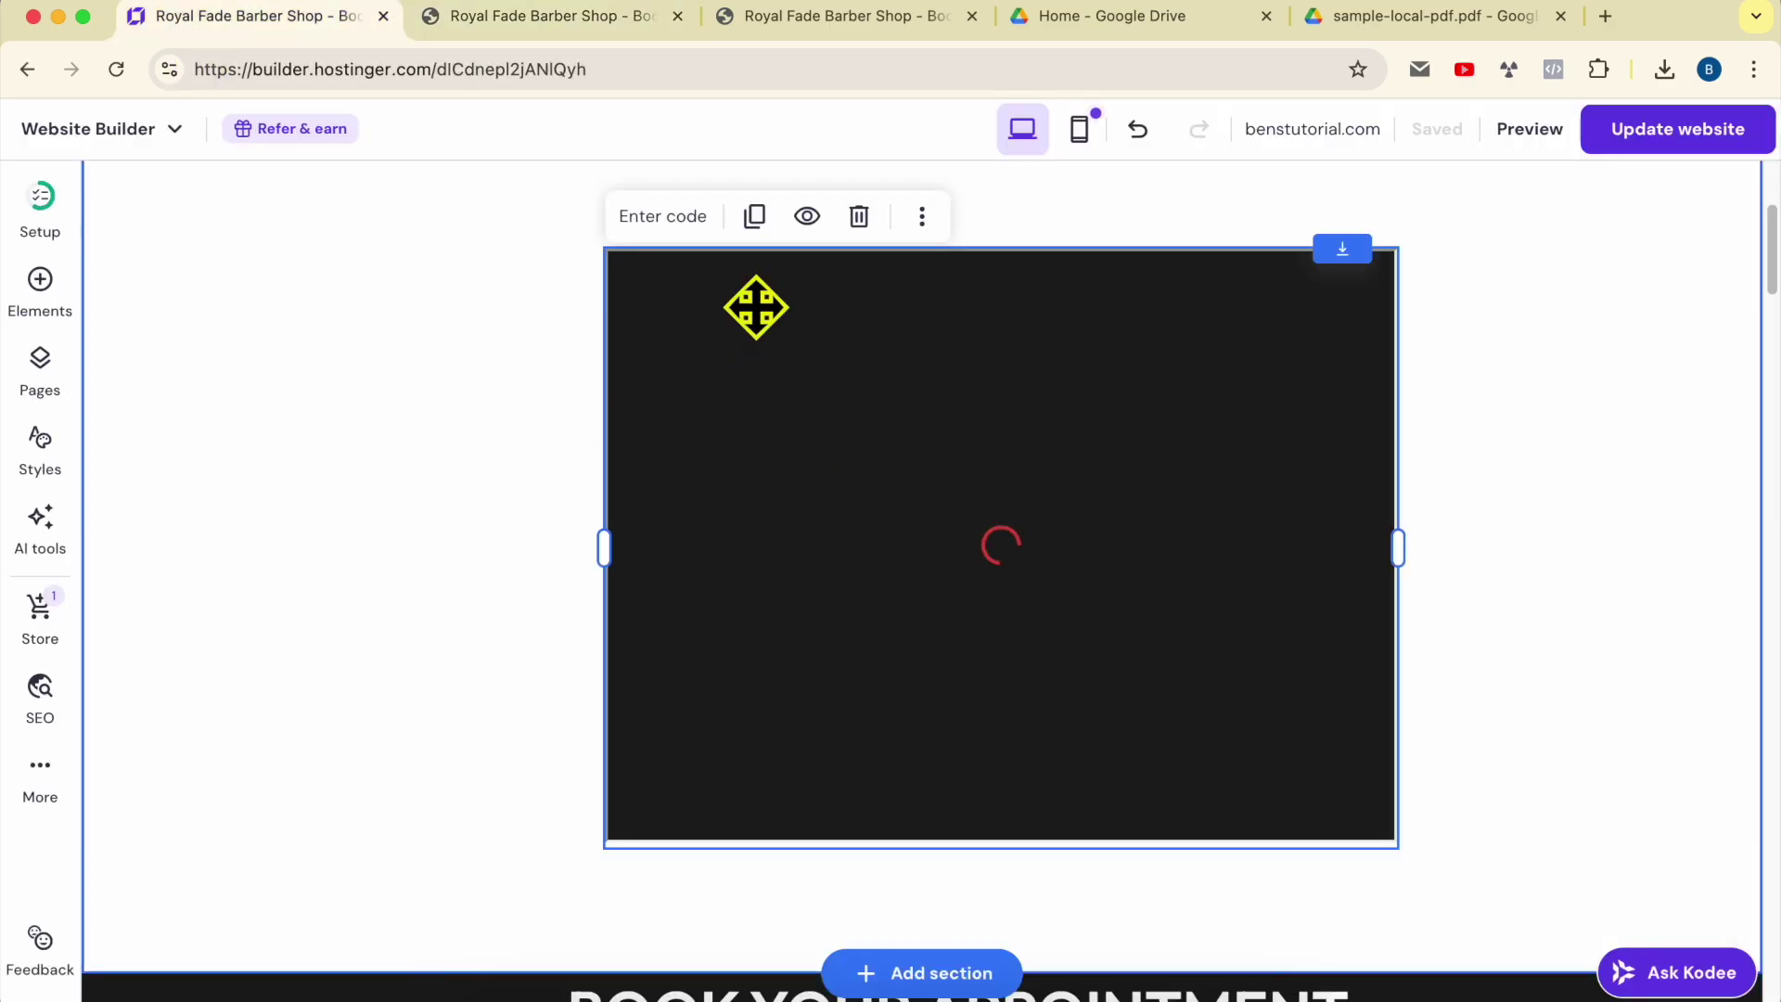
pyautogui.click(662, 217)
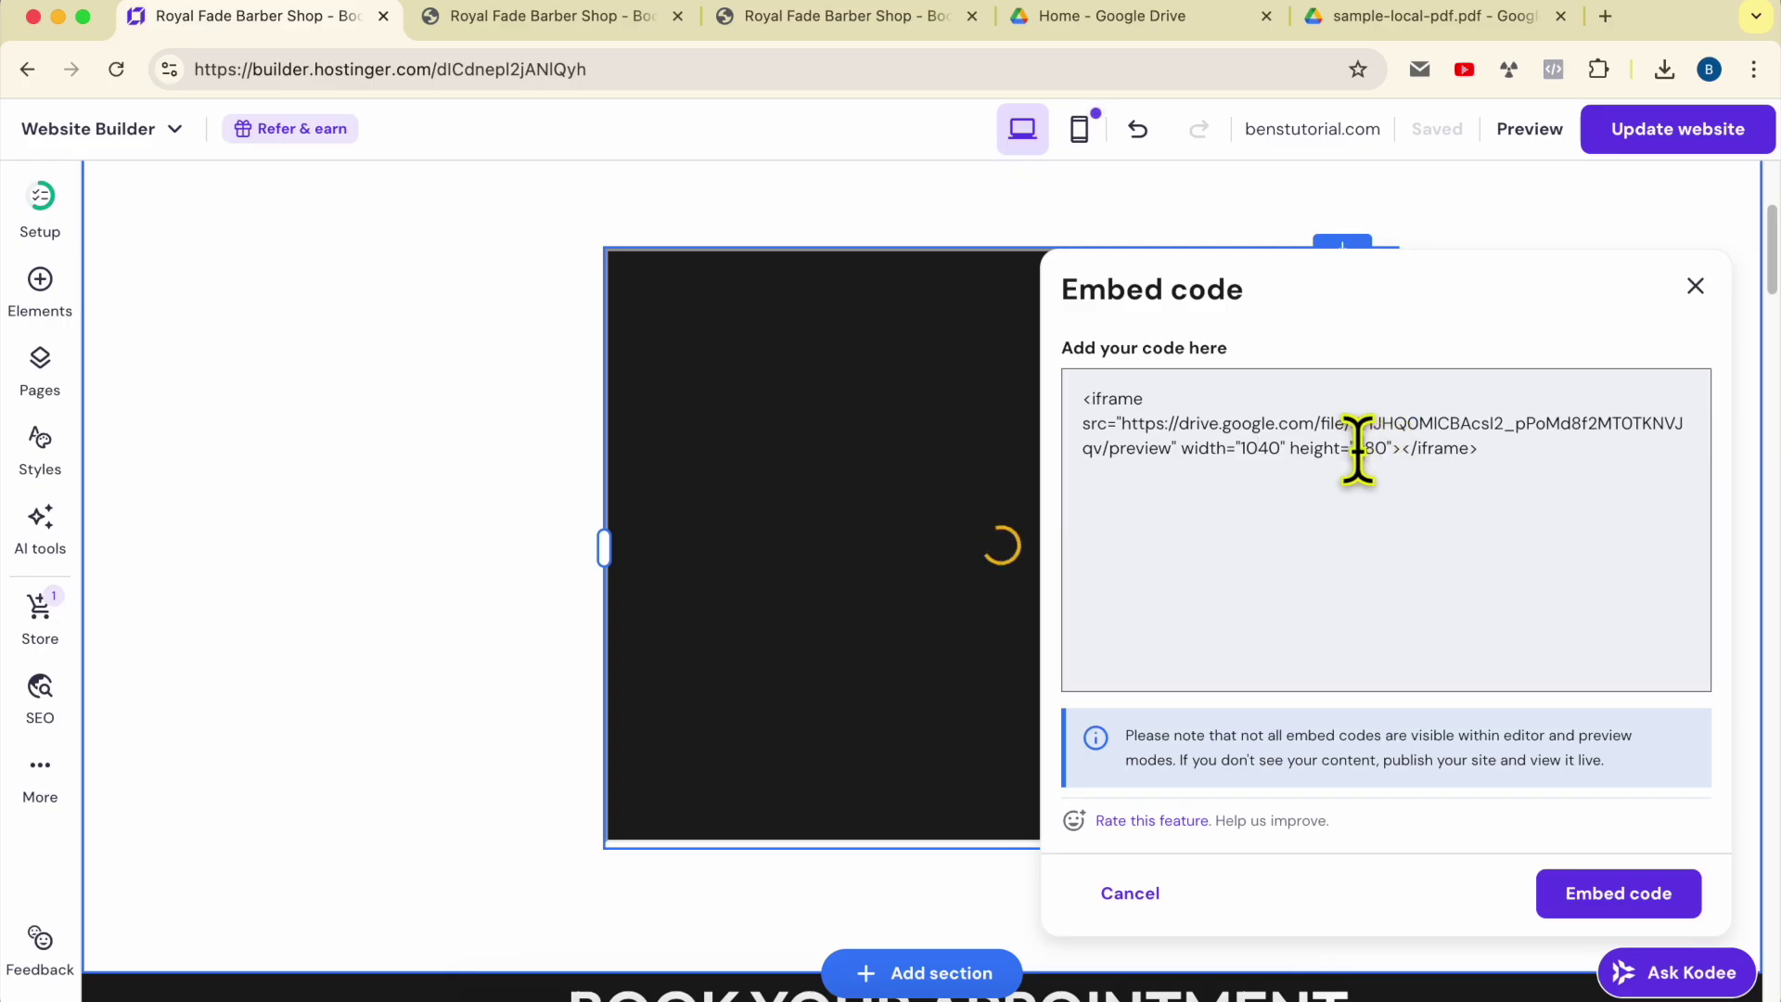
pyautogui.write('5')
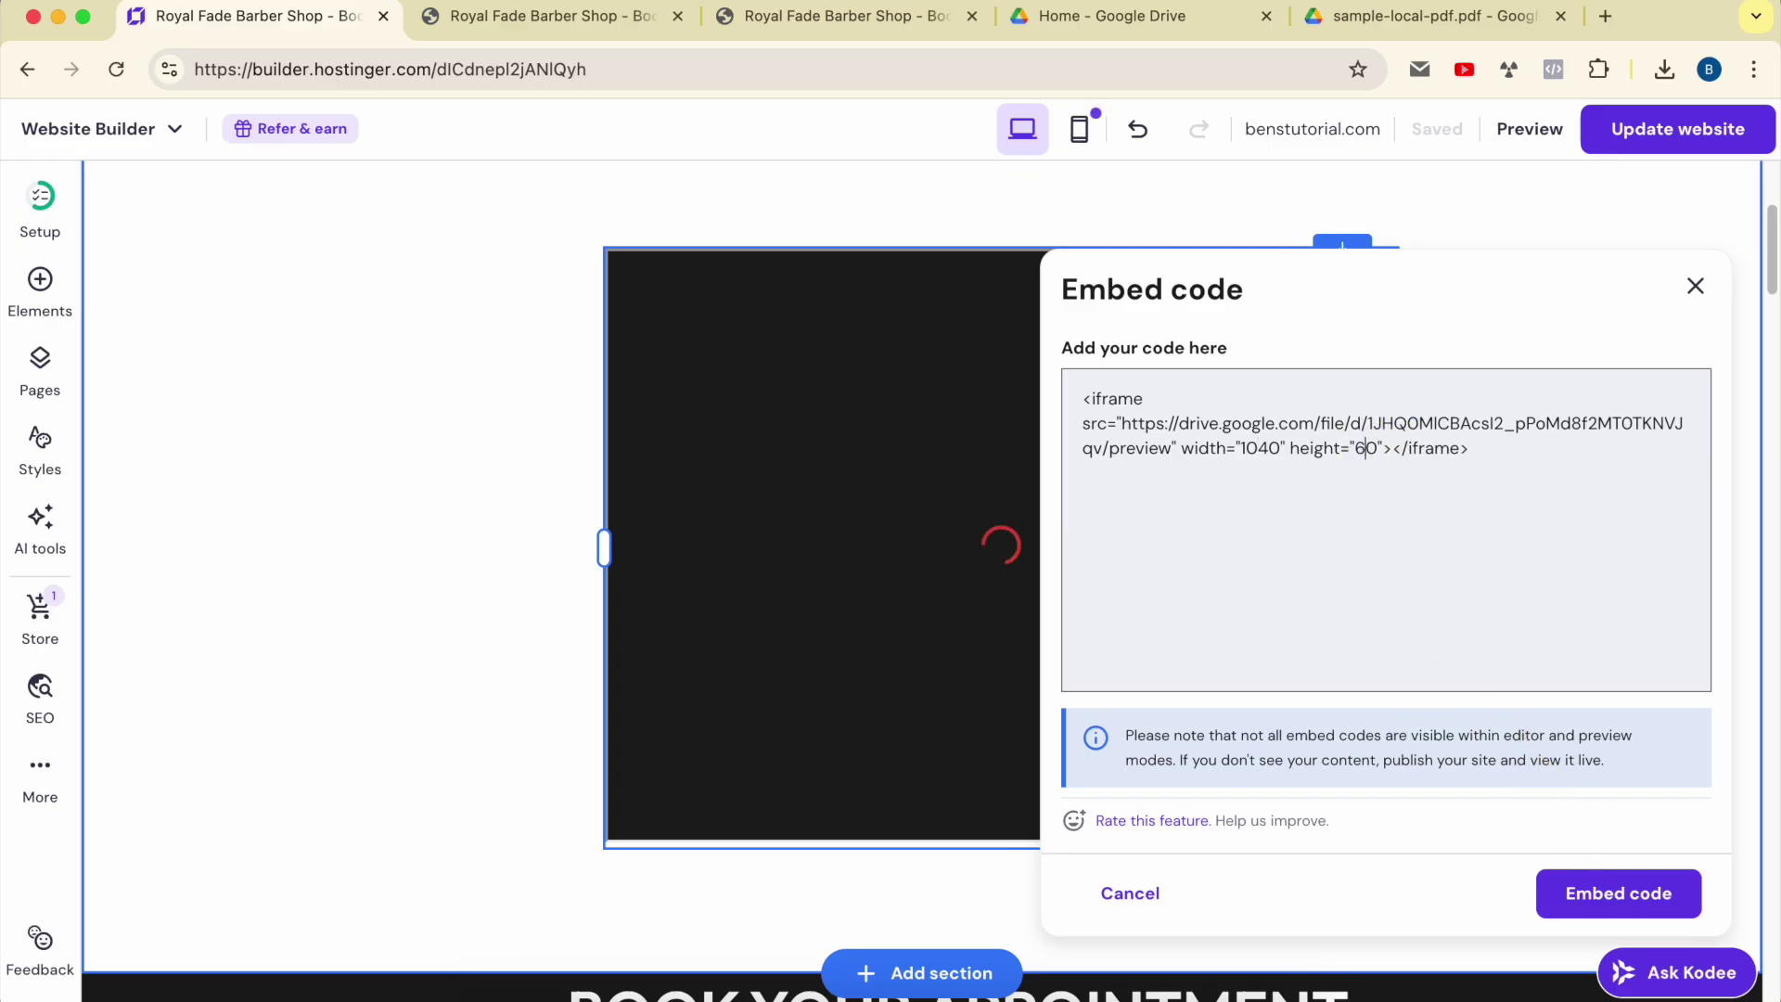
pyautogui.click(1629, 895)
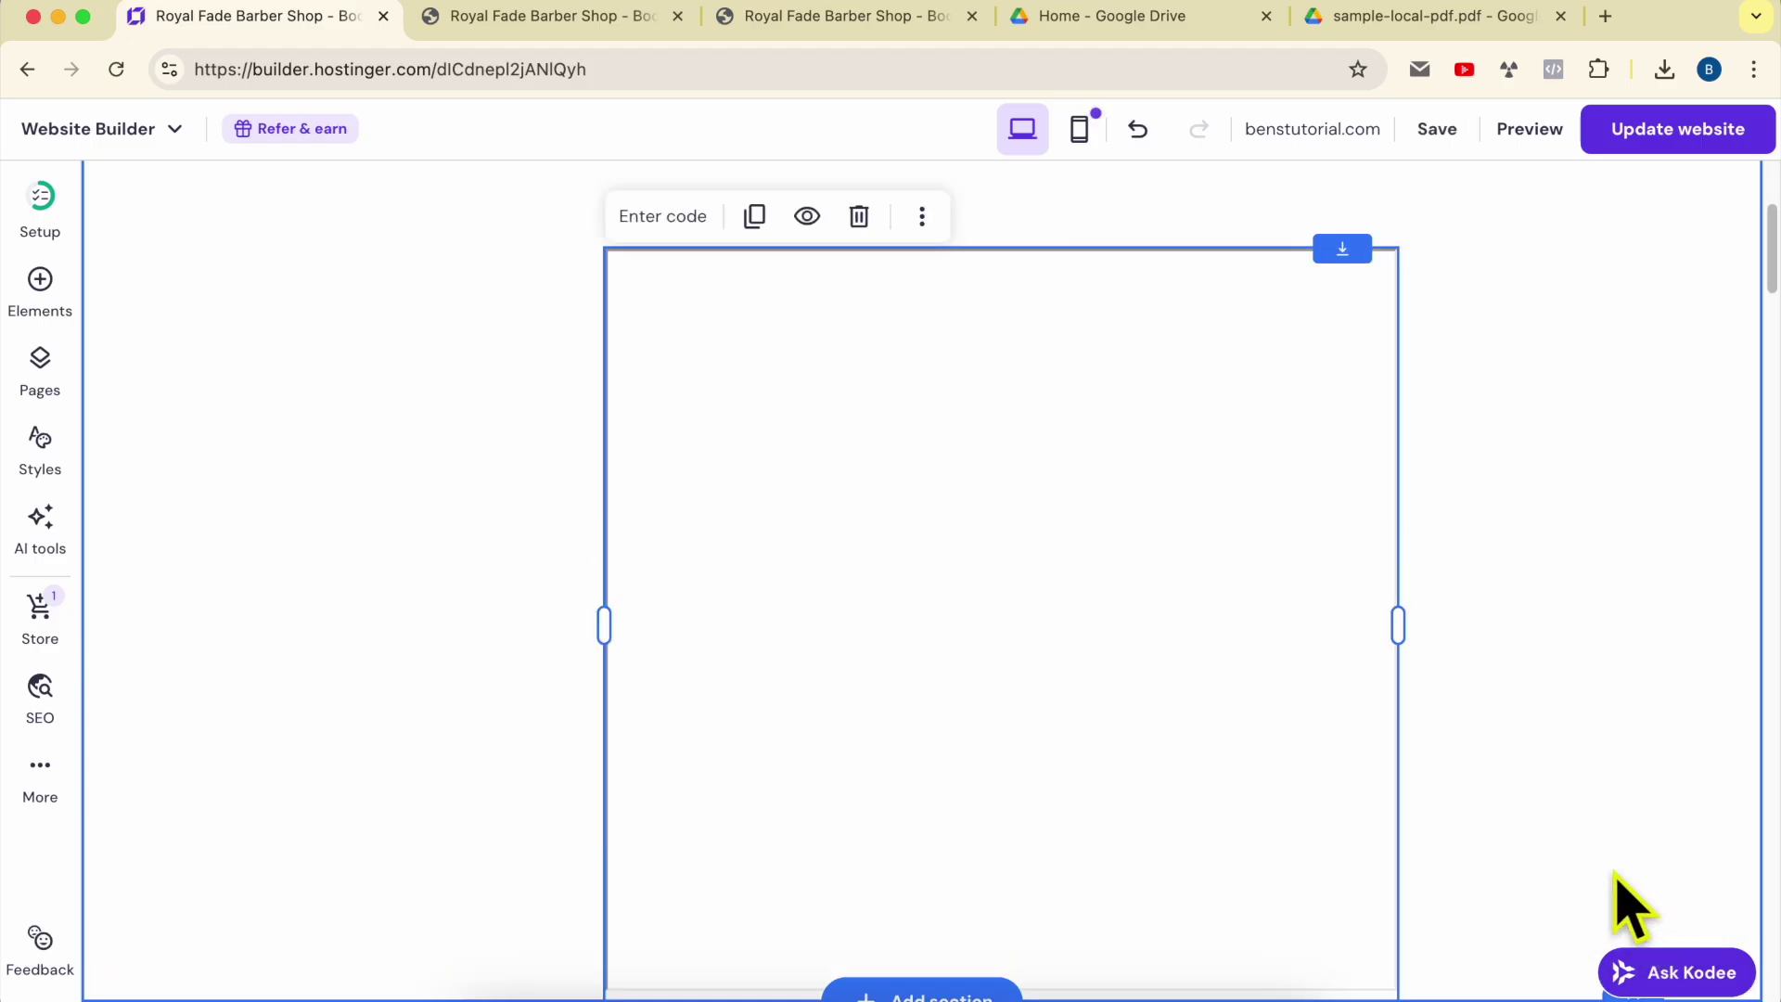
# Extend the section downward to make room for the taller PDF element and reposition the element near the section's horizontal centre
pyautogui.scroll(-1, 1599, 598)
pyautogui.click(1588, 615)
pyautogui.moveTo(1037, 654); pyautogui.dragTo(742, 633)
pyautogui.moveTo(1638, 912); pyautogui.dragTo(1638, 1000)
pyautogui.scroll(-4, 1569, 688)
pyautogui.moveTo(1625, 651); pyautogui.dragTo(1619, 846)
pyautogui.scroll(8, 1341, 577)
pyautogui.moveTo(924, 700); pyautogui.dragTo(1161, 702)
# Set the PDF iframe's width to 1240 in its embed code and apply the change
pyautogui.click(604, 466)
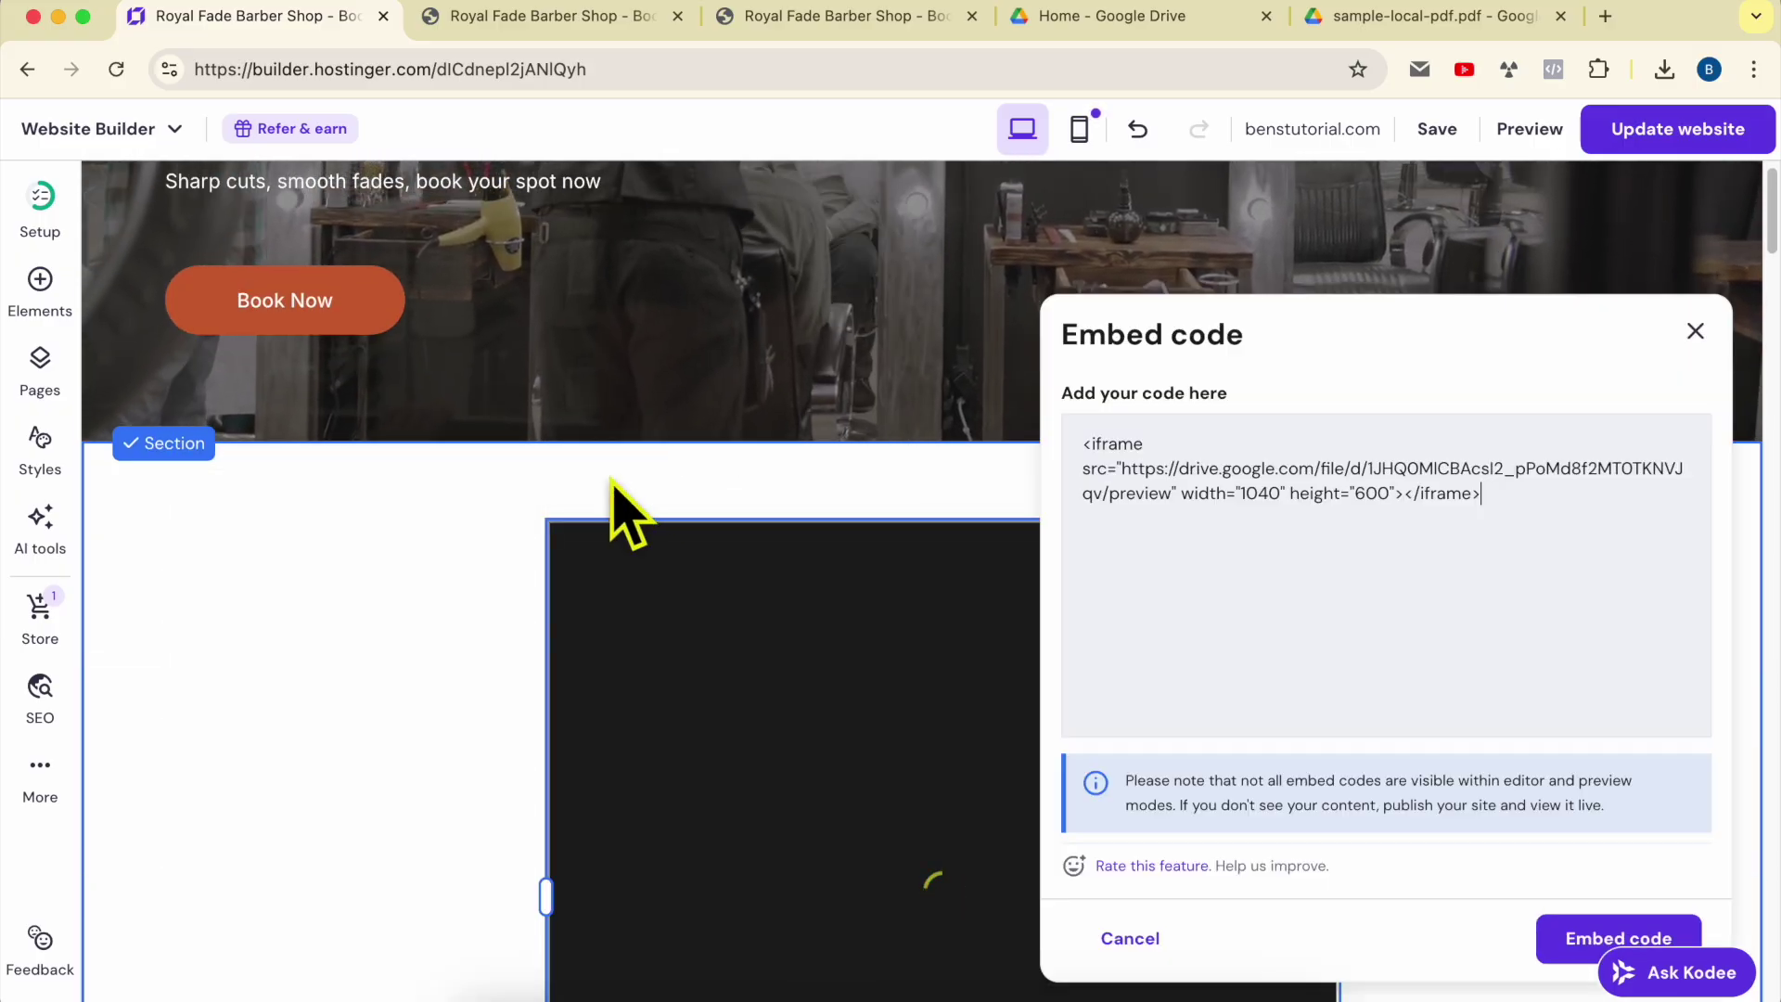
pyautogui.click(1257, 493)
pyautogui.press('BackSpace')
pyautogui.write('2')
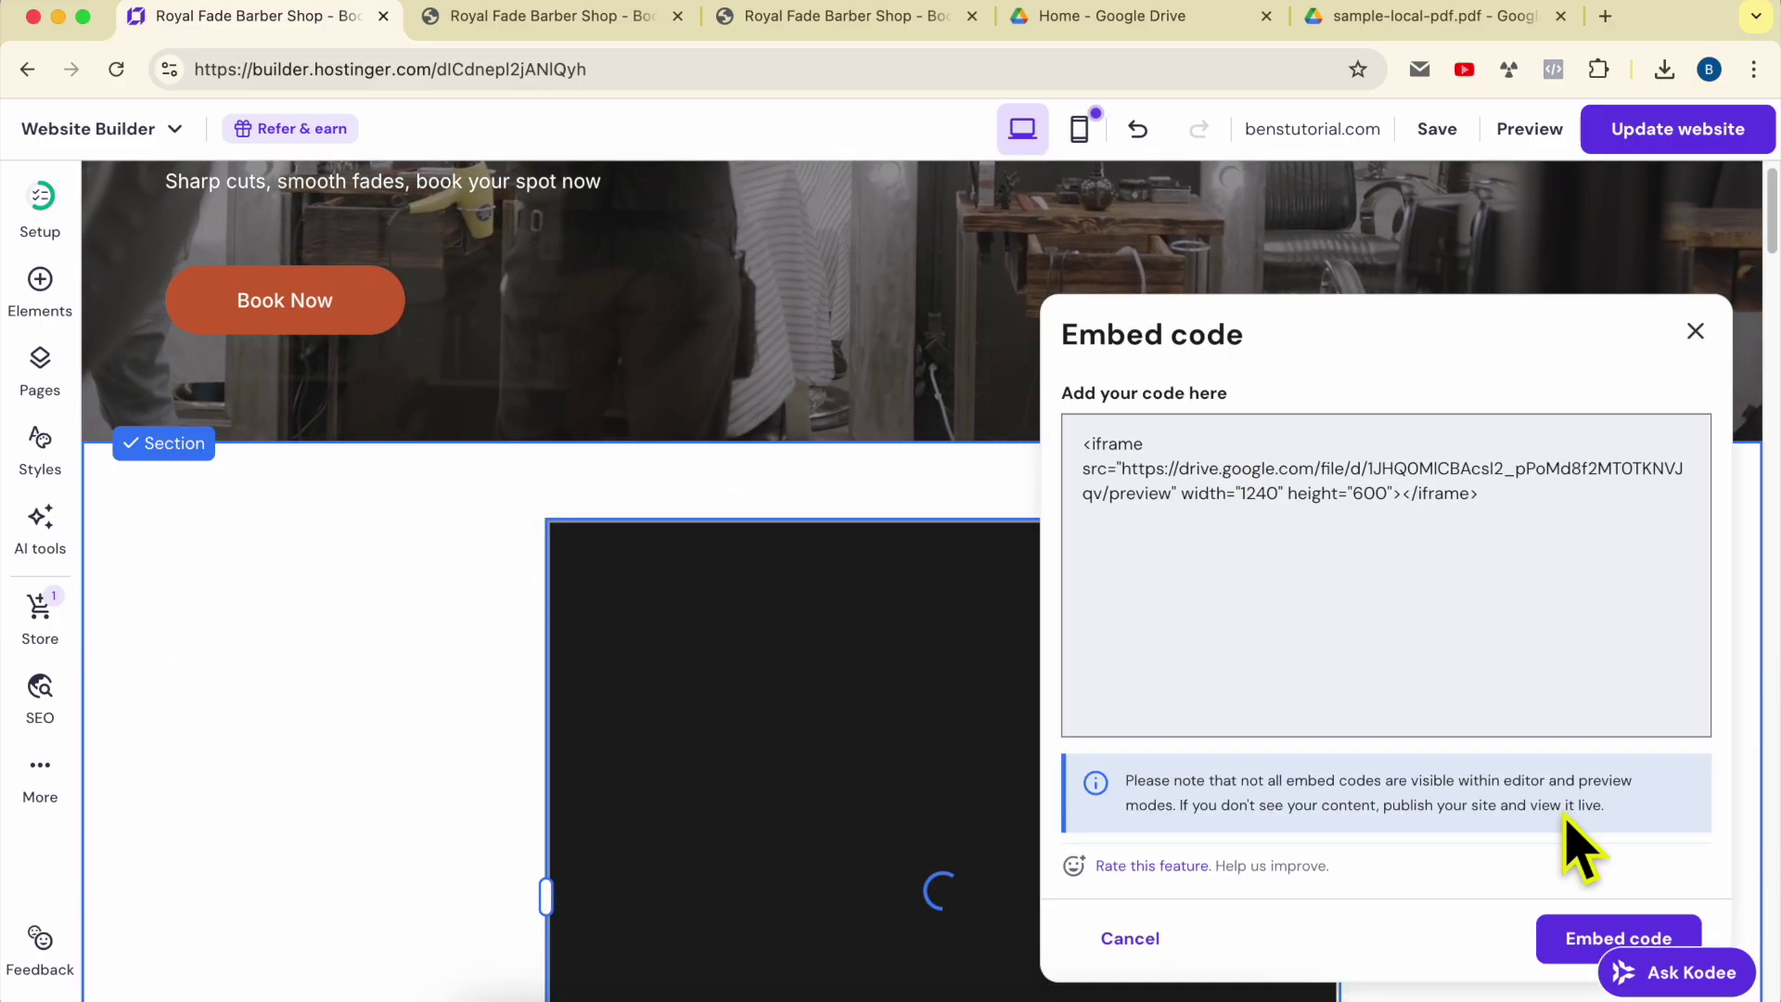
pyautogui.click(1582, 941)
# Publish the resized and repositioned PDF embed, and open the live site to check how it displays
pyautogui.scroll(-7, 1463, 723)
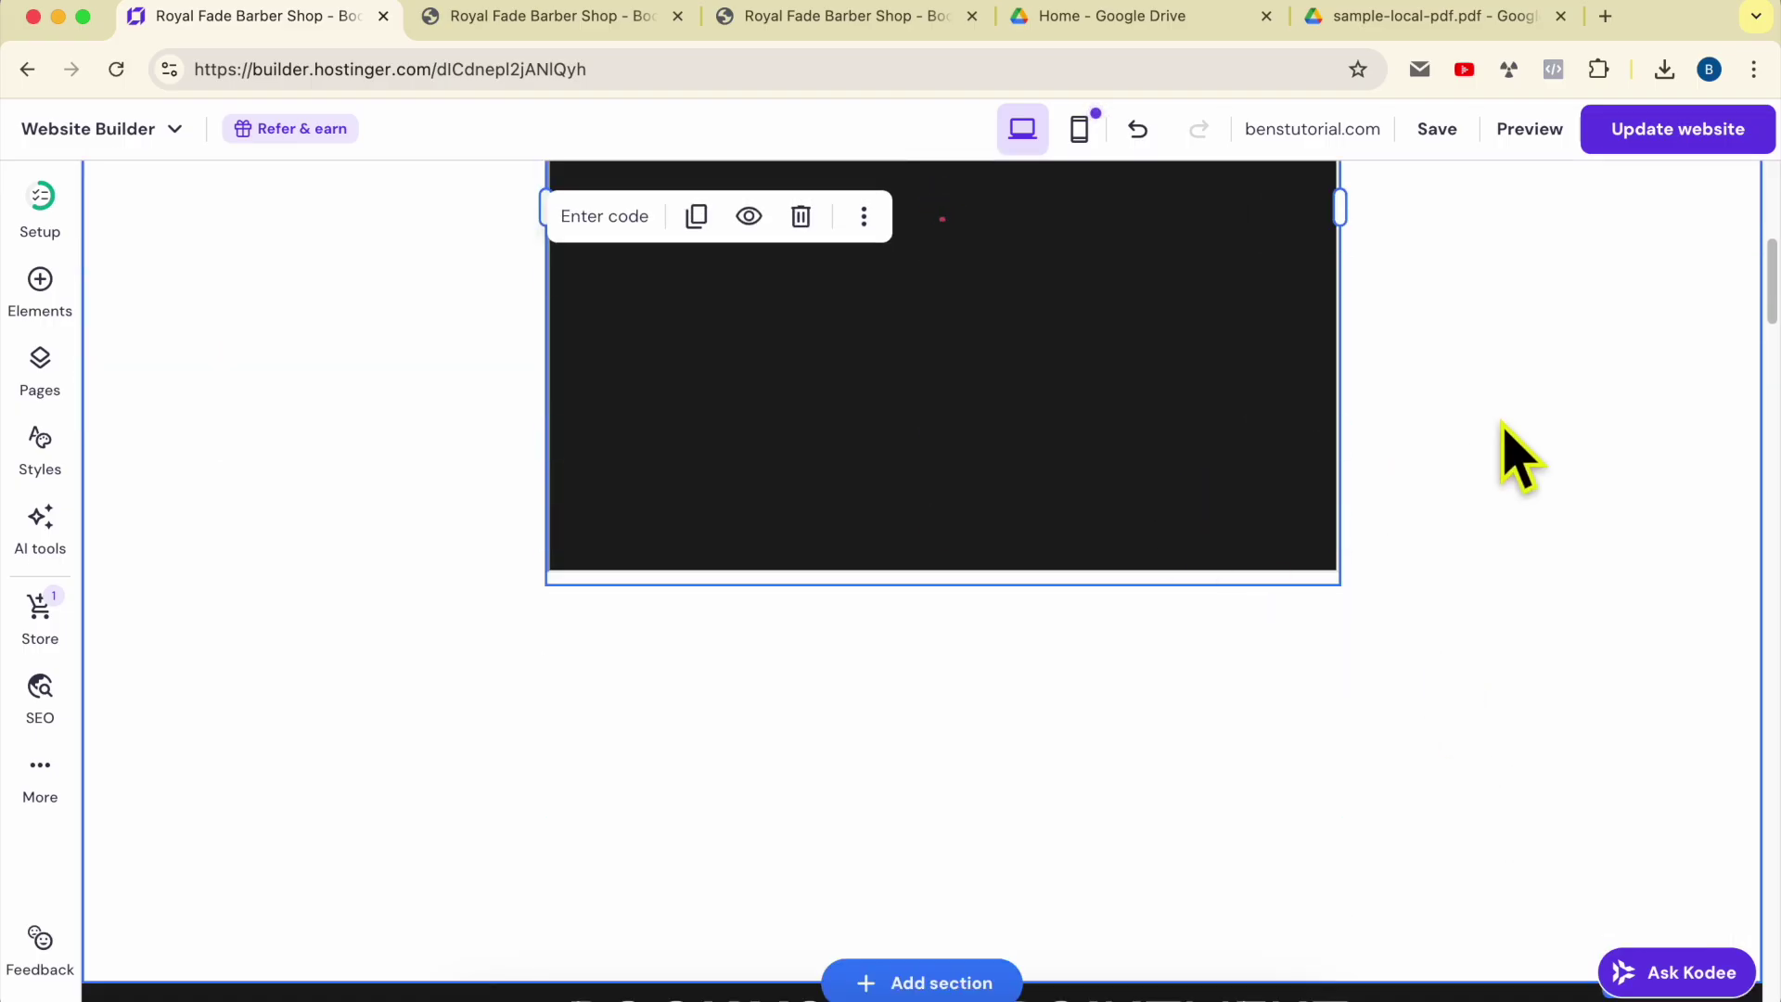
pyautogui.scroll(5, 1494, 517)
pyautogui.scroll(-5, 1234, 612)
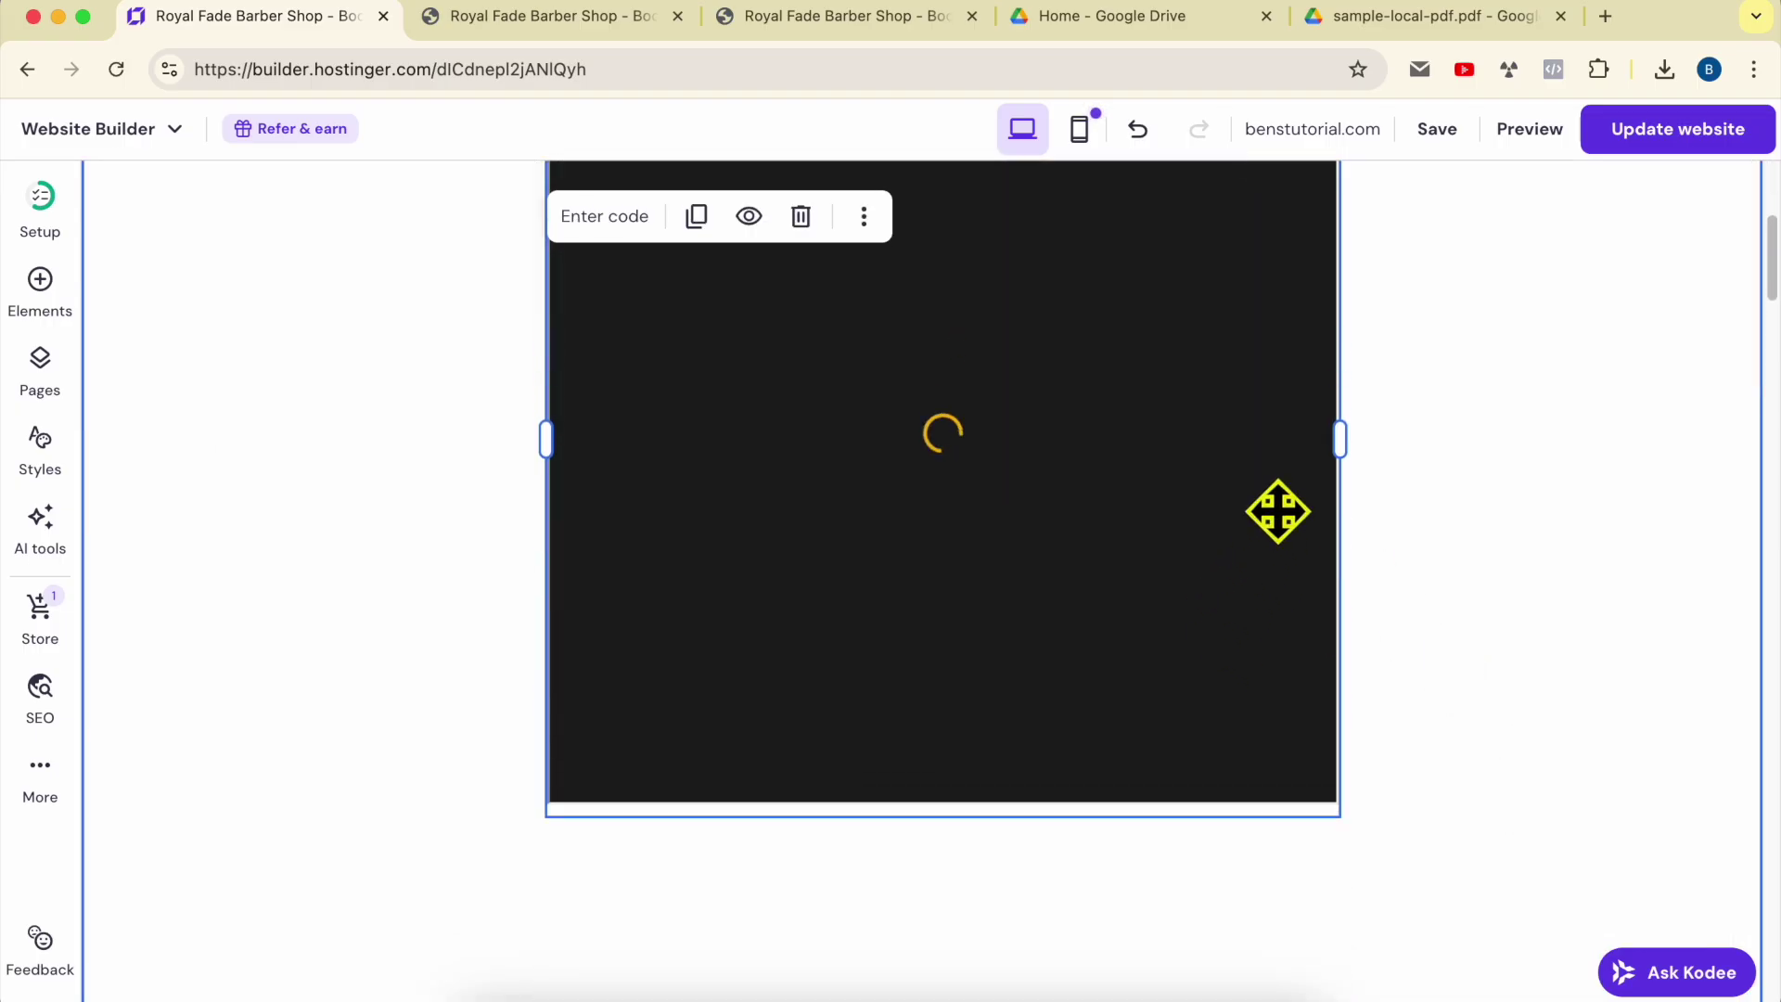
pyautogui.click(1684, 134)
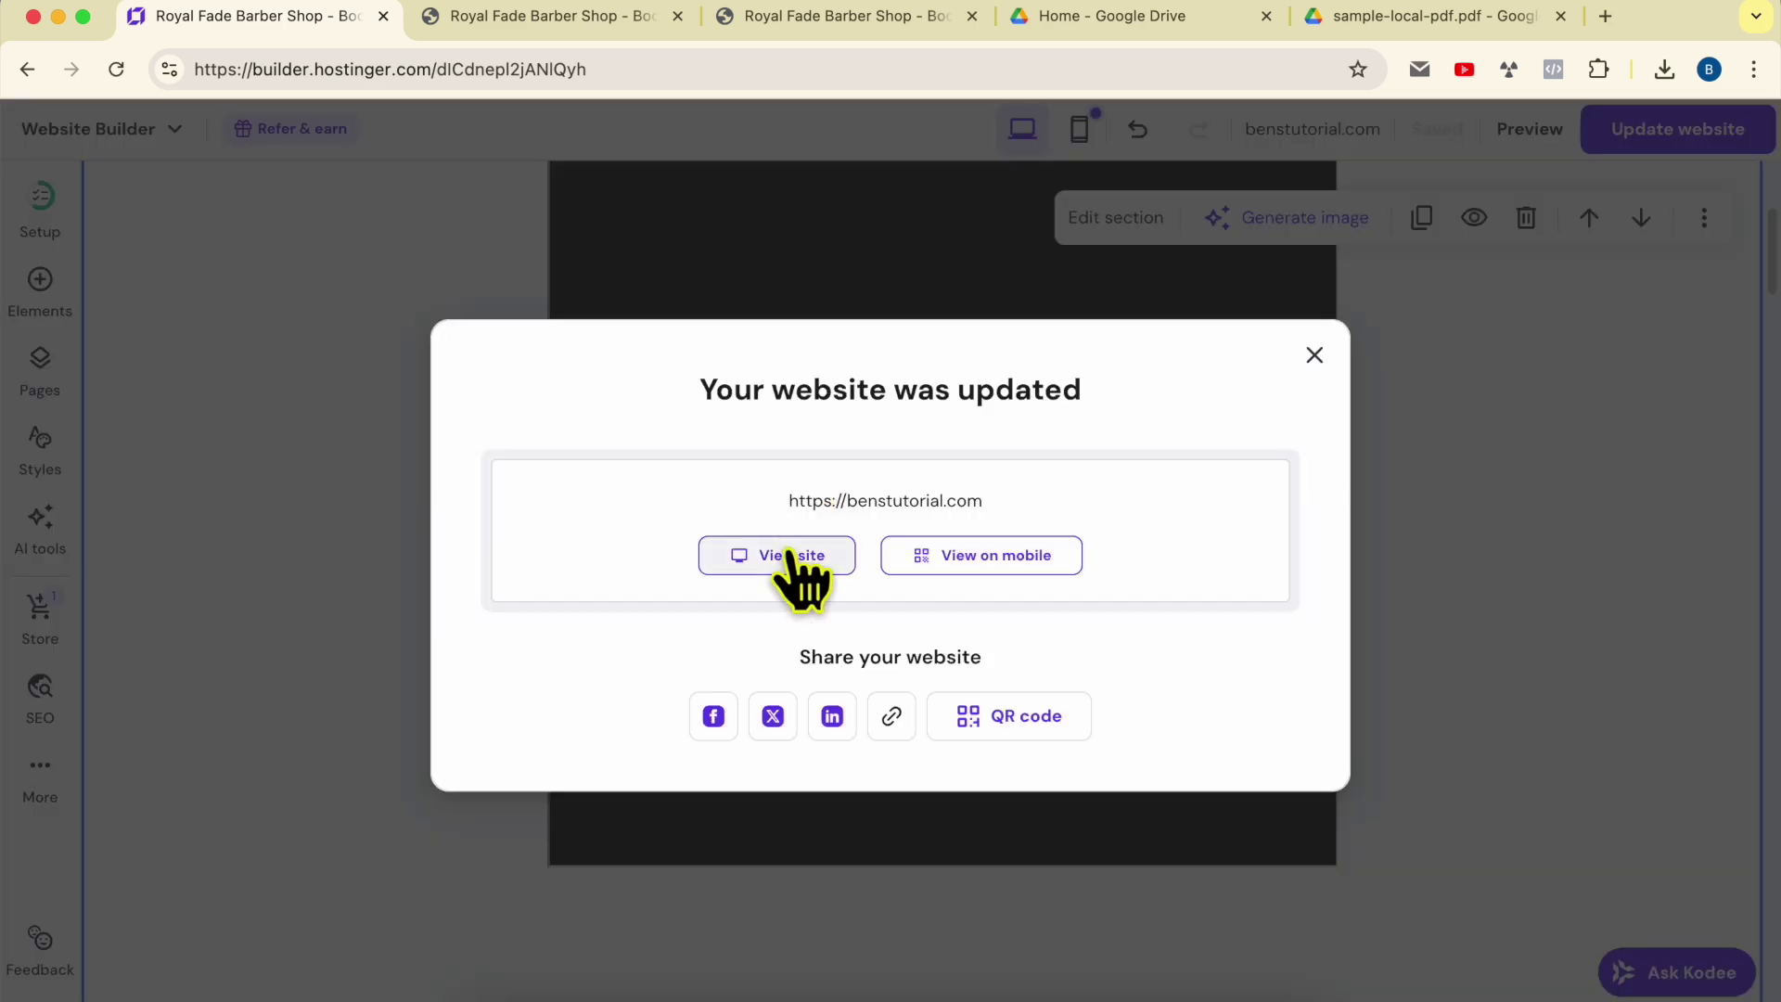
pyautogui.click(789, 556)
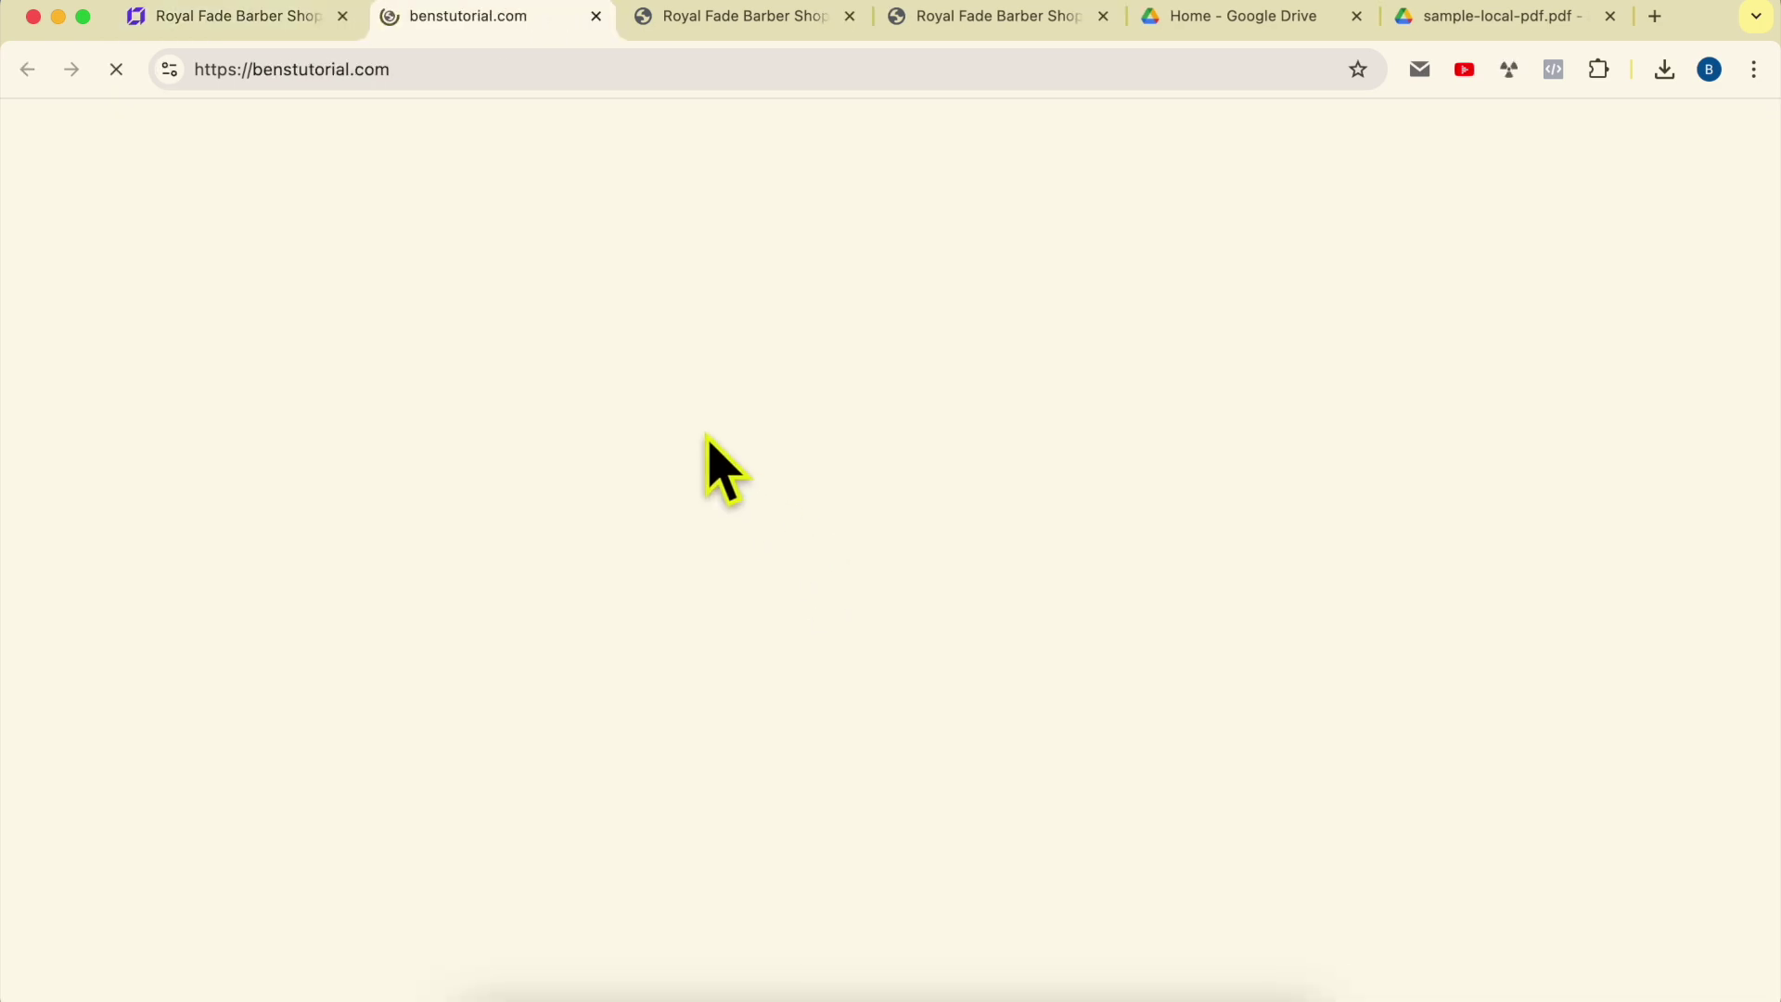
pyautogui.scroll(-10, 816, 469)
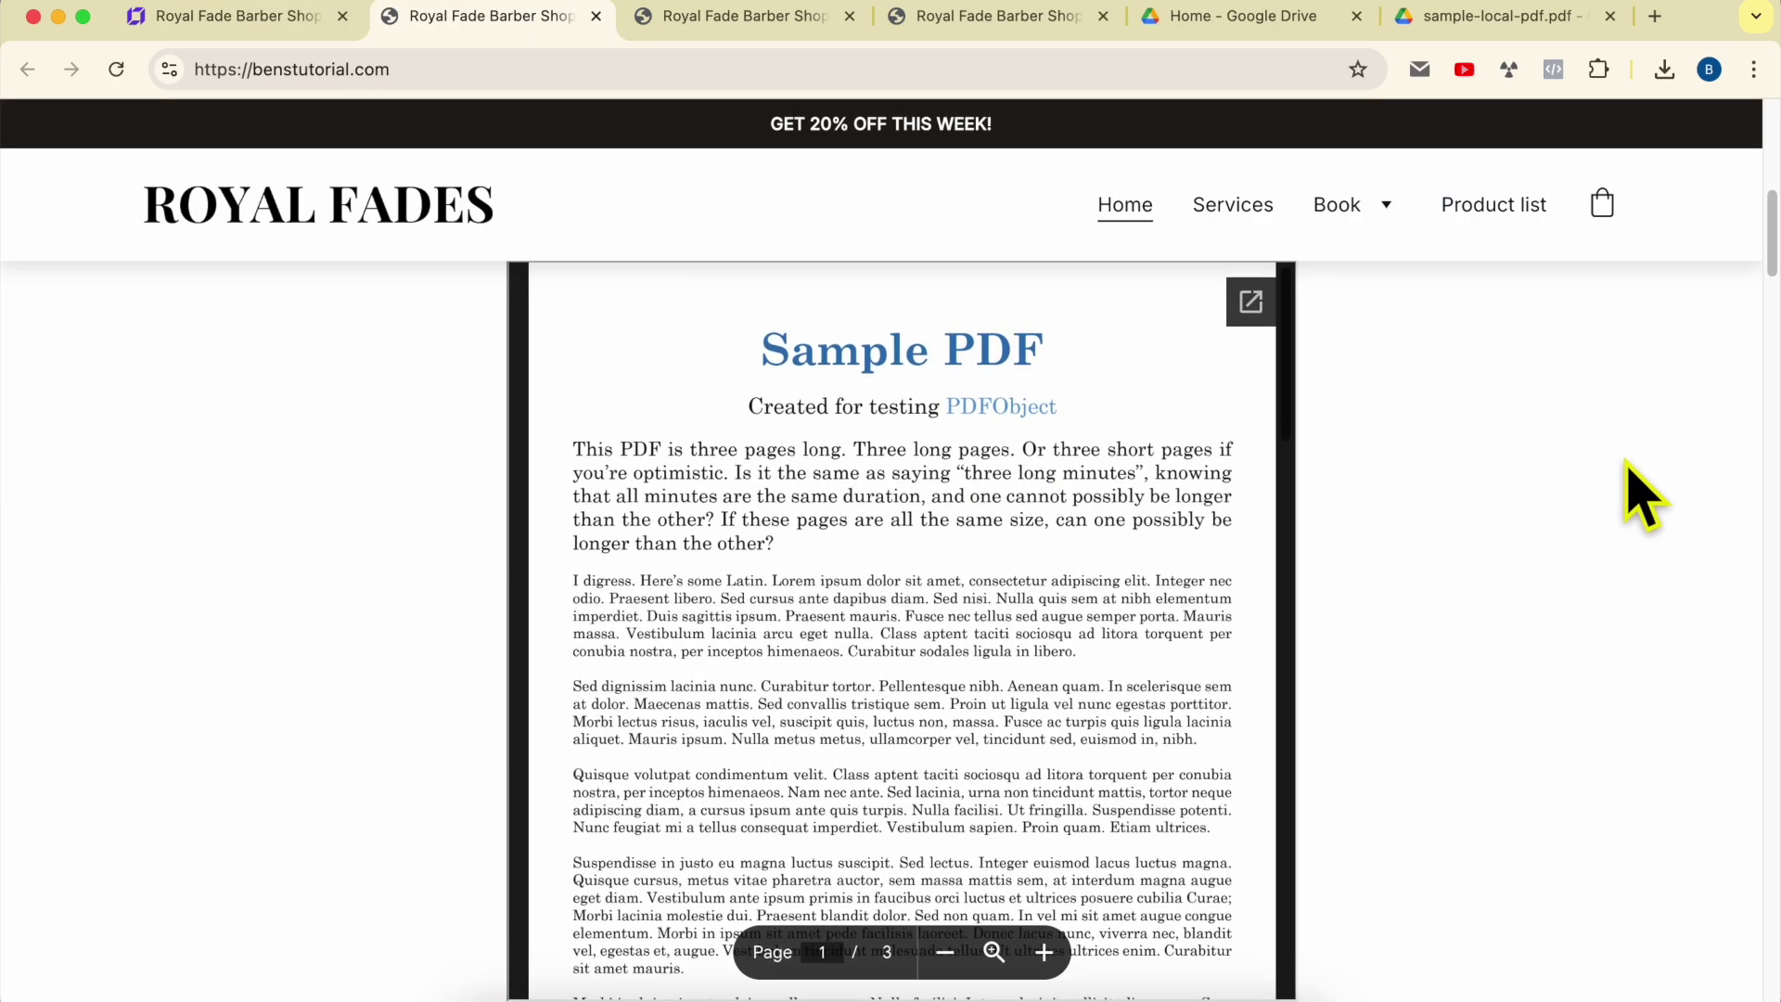
pyautogui.scroll(1, 1624, 461)
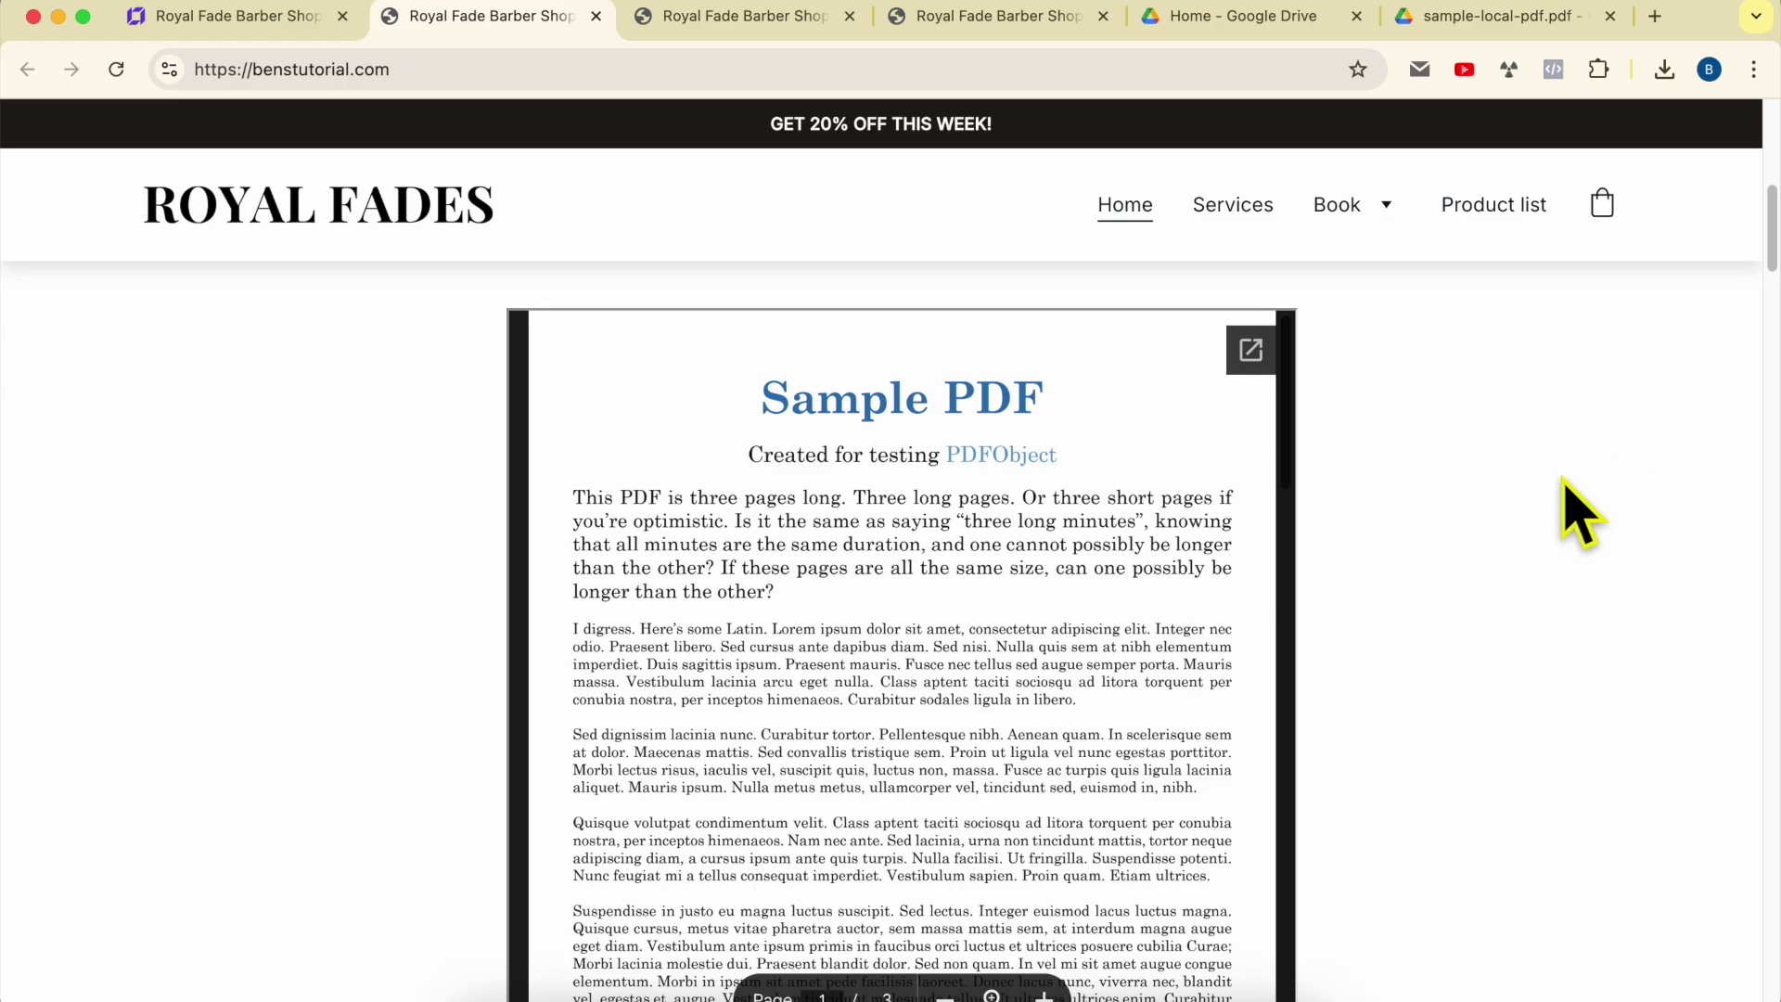